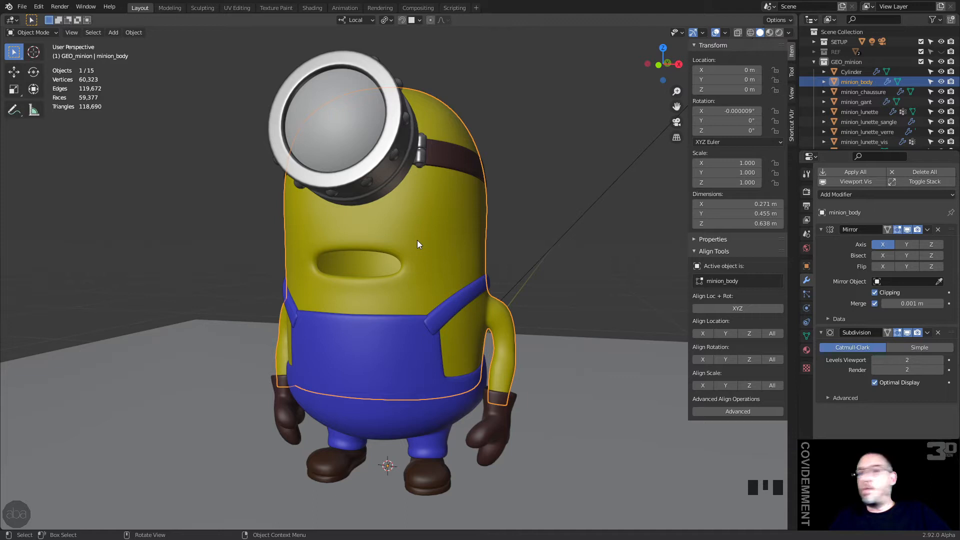
# Isolate minion_body in local view and turn off its Mirror modifier's viewport display to expose the inside of the half body
pyautogui.press('KP_Divide')
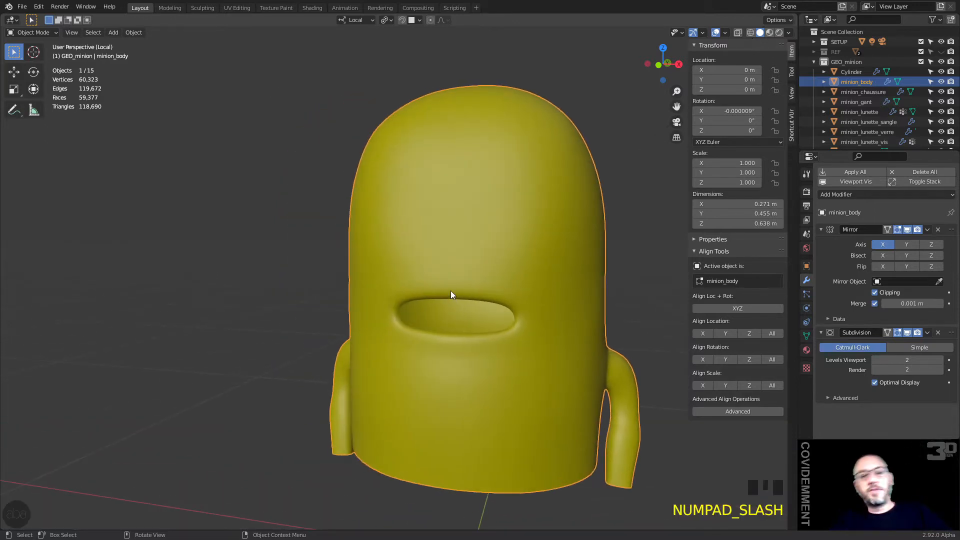
pyautogui.keyDown('shift'); pyautogui.moveTo(466, 307); pyautogui.dragTo(415, 275, button='middle'); pyautogui.keyUp('shift')
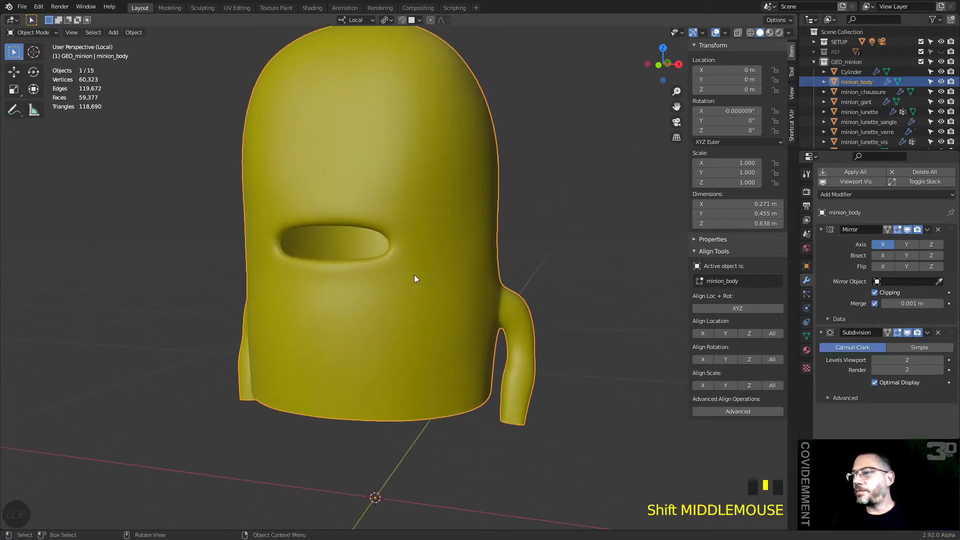
pyautogui.click(907, 229)
pyautogui.moveTo(517, 302); pyautogui.dragTo(356, 348, button='middle')
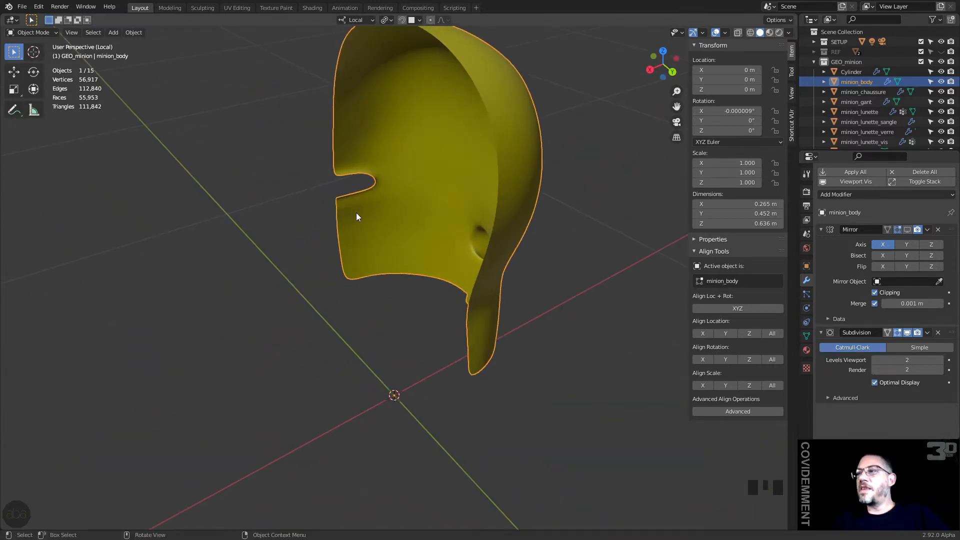
pyautogui.moveTo(356, 214); pyautogui.dragTo(438, 170, button='middle')
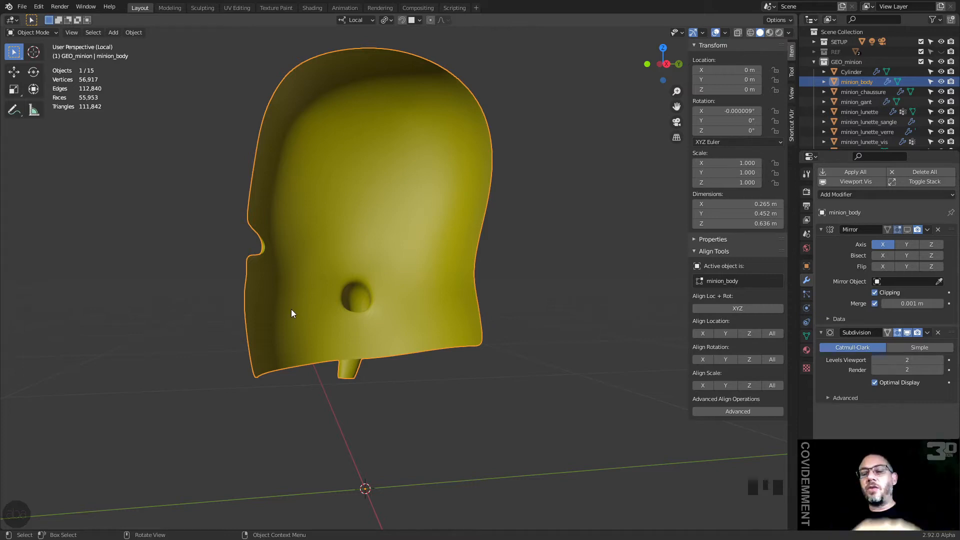
# In Edit Mode, extrude the lower lip's inner edge down inside the mouth three times, dropping about 0.016, 0.017 and 0.023 m
pyautogui.press('KP_1')
pyautogui.press('KP_3')
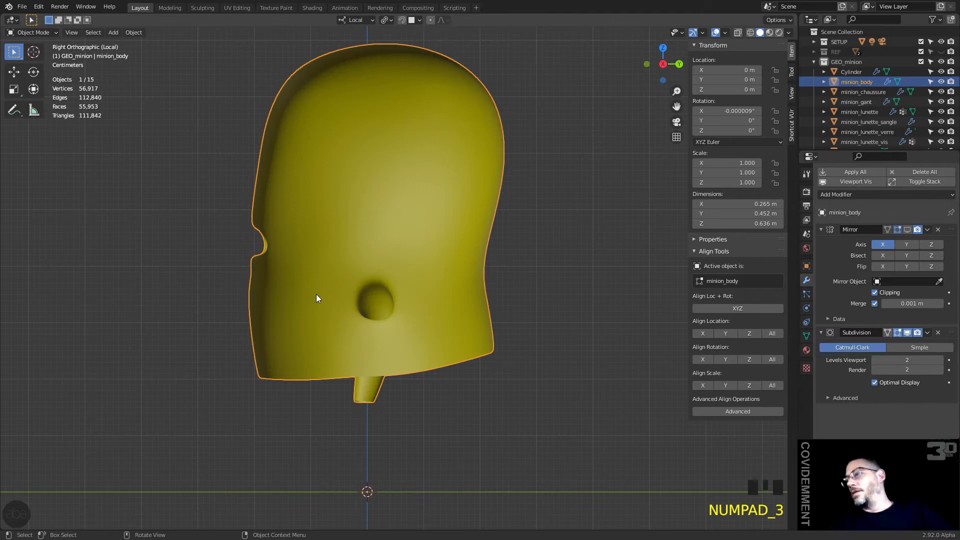
pyautogui.keyDown('shift'); pyautogui.moveTo(343, 261); pyautogui.dragTo(396, 285, button='middle'); pyautogui.keyUp('shift')
pyautogui.press('Tab')
pyautogui.scroll(7, 400, 255)
pyautogui.click(360, 204)
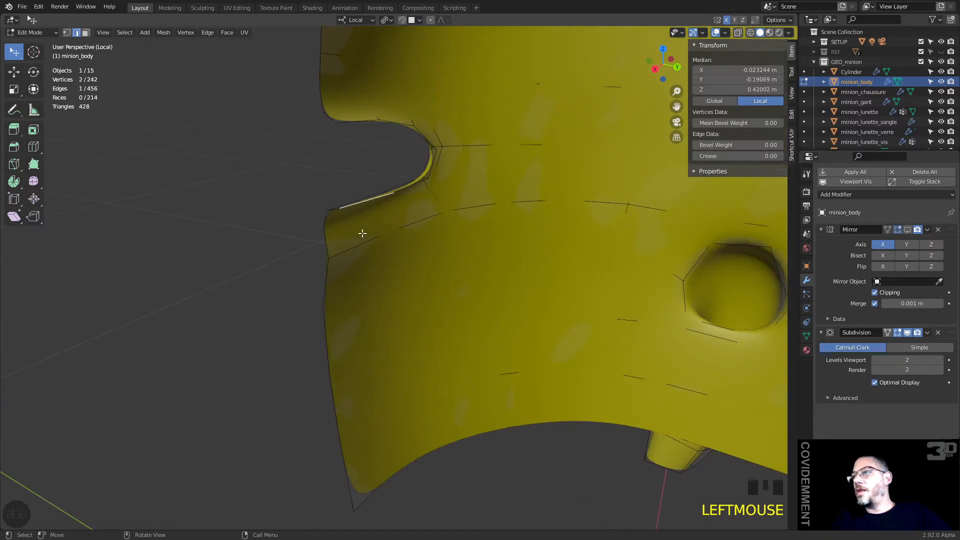
pyautogui.press('KP_3')
pyautogui.scroll(-4, 345, 259)
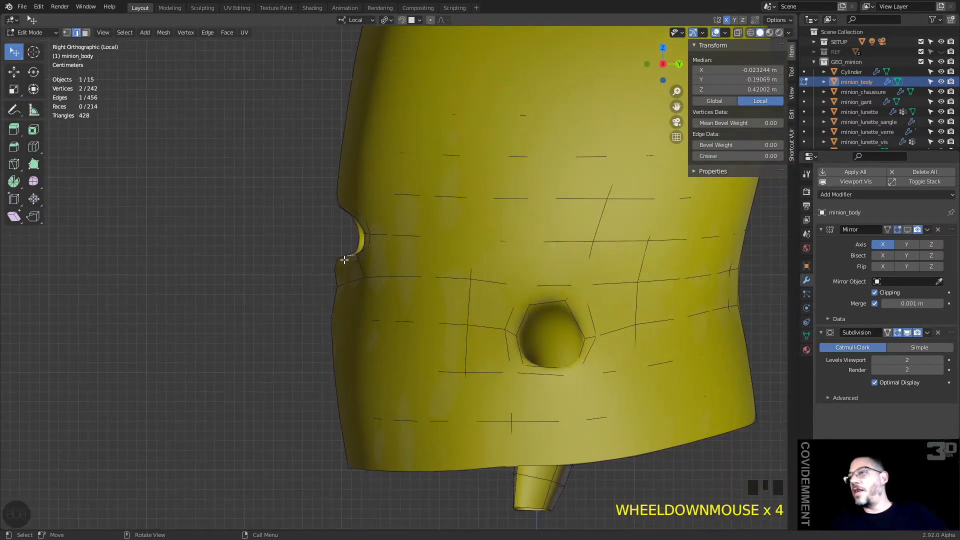
pyautogui.press('e')
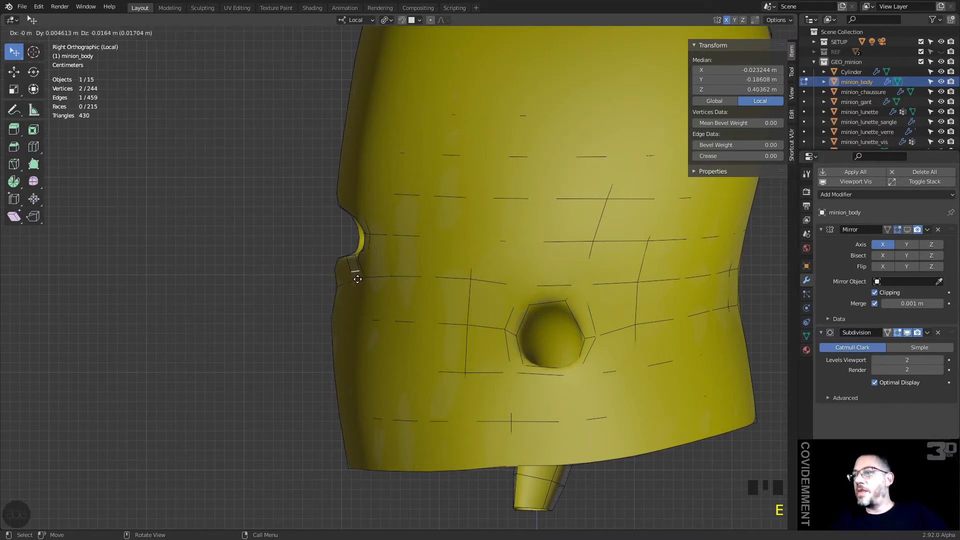
pyautogui.click(357, 276)
pyautogui.press('e')
pyautogui.click(358, 296)
pyautogui.press('e')
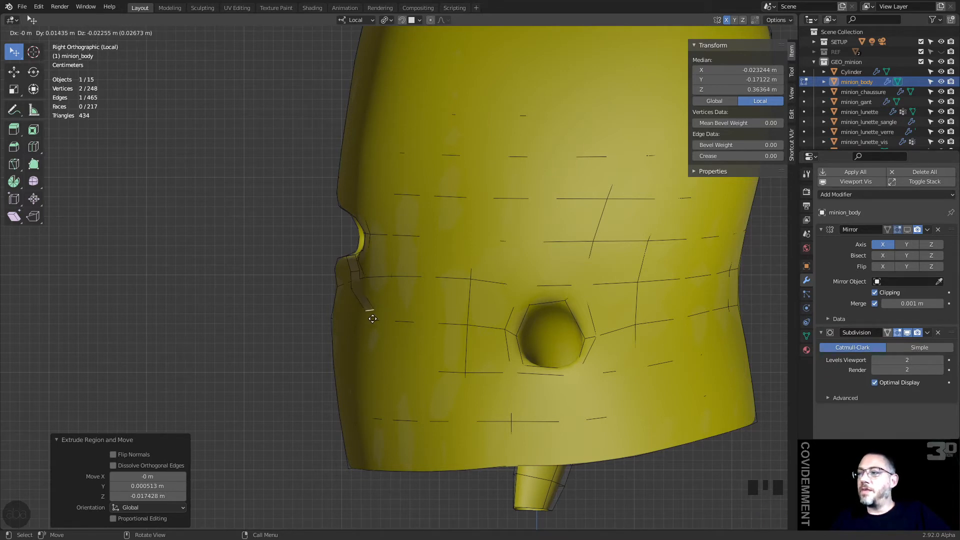
pyautogui.click(372, 318)
# Extend the strip toward the back with two nearly level extrusions and a third going about 0.043 m back and 0.033 m up
pyautogui.press('e')
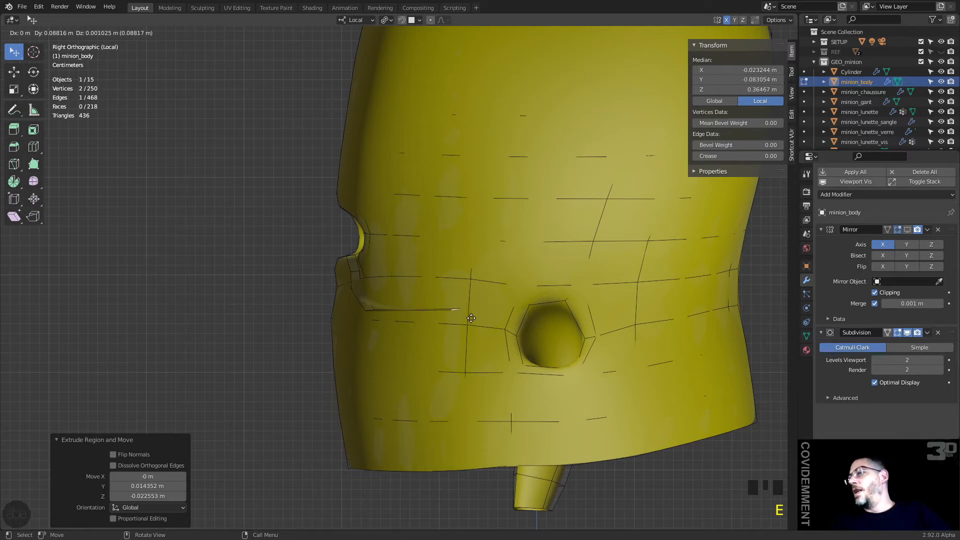
pyautogui.click(443, 319)
pyautogui.press('e')
pyautogui.click(531, 317)
pyautogui.press('e')
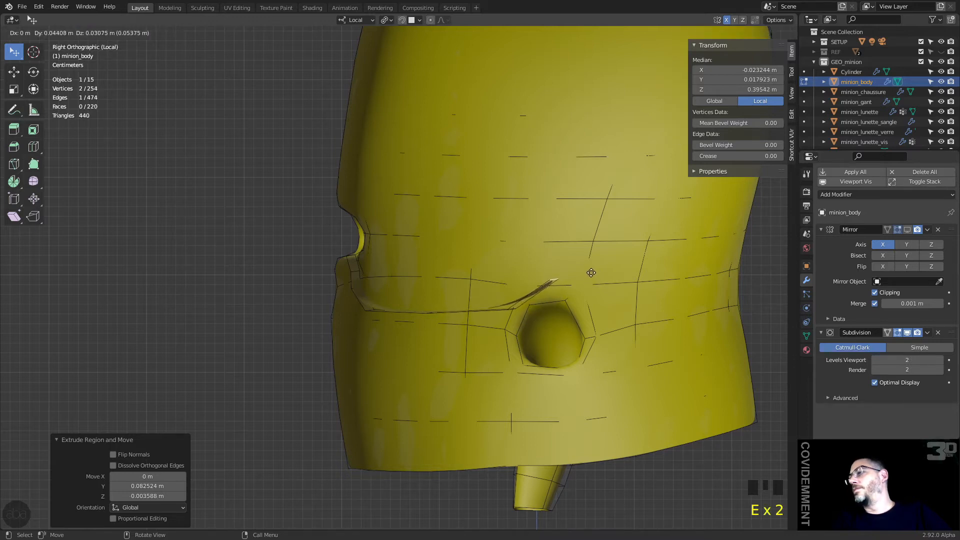
pyautogui.click(590, 270)
# Turn off the Subdivision modifier's display in Edit Mode to work on the strip's base mesh
pyautogui.moveTo(511, 294); pyautogui.dragTo(421, 340, button='middle')
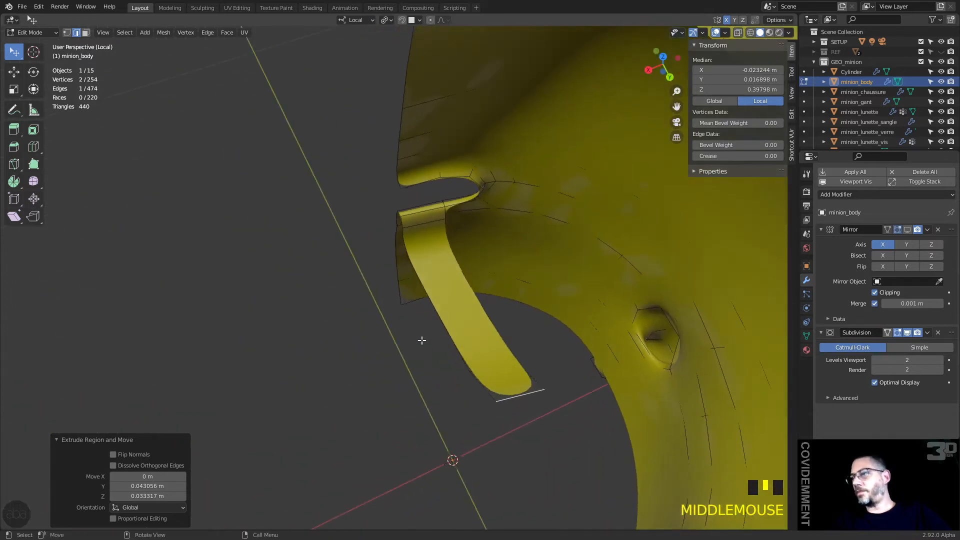
pyautogui.click(516, 398)
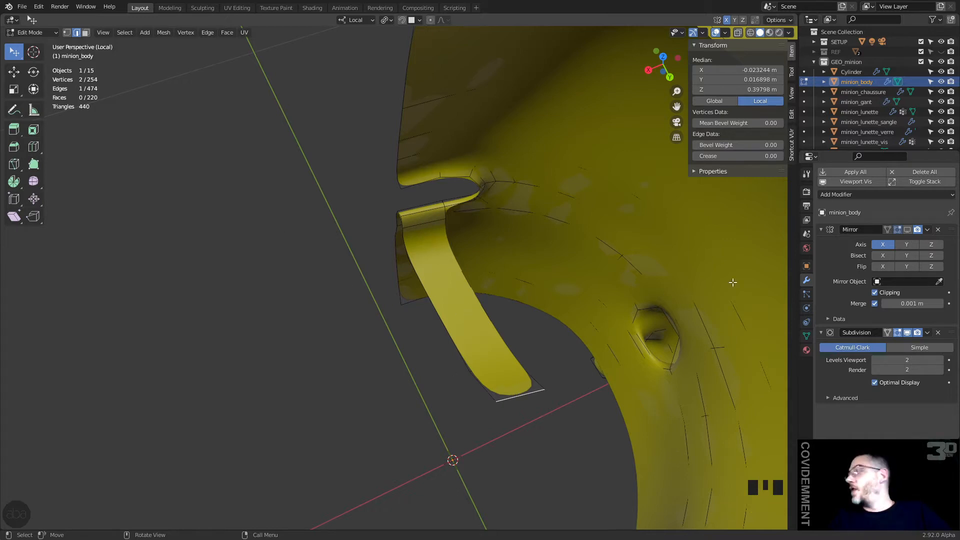
pyautogui.click(898, 333)
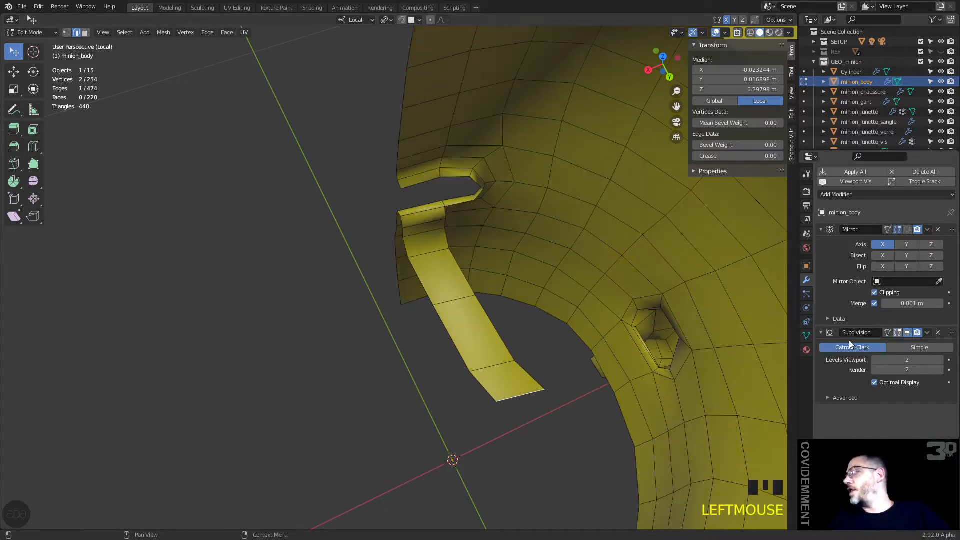
pyautogui.keyDown('ctrl'); pyautogui.click(429, 254); pyautogui.keyUp('ctrl')
pyautogui.click(523, 394)
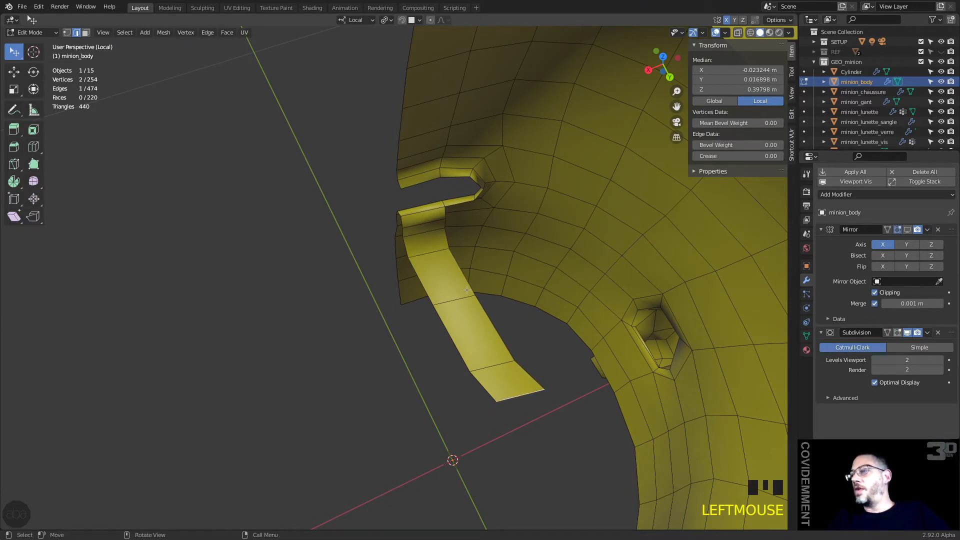
pyautogui.click(432, 253)
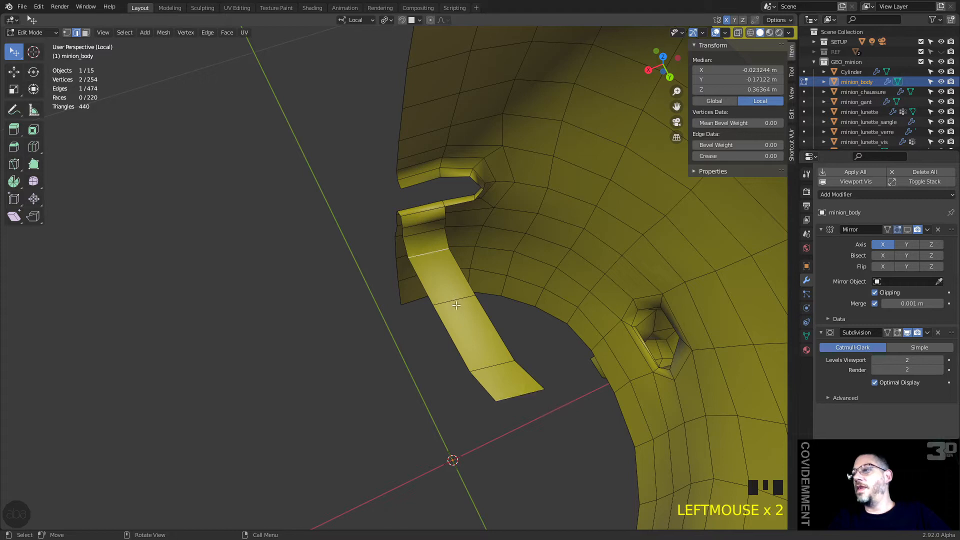
pyautogui.keyDown('ctrl'); pyautogui.click(525, 394); pyautogui.keyUp('ctrl')
pyautogui.moveTo(494, 357); pyautogui.dragTo(585, 331, button='middle')
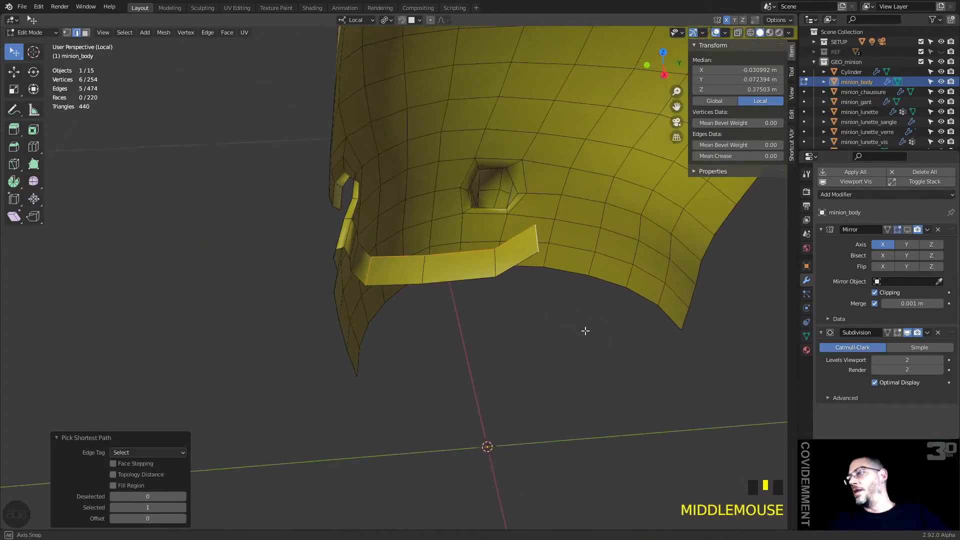
# Straighten the strip's last four crosswise edges by scaling them to 0 along global Y about their individual origins
pyautogui.click(375, 269)
pyautogui.keyDown('shift'); pyautogui.click(498, 256); pyautogui.keyUp('shift')
pyautogui.keyDown('shift'); pyautogui.click(498, 256); pyautogui.keyUp('shift')
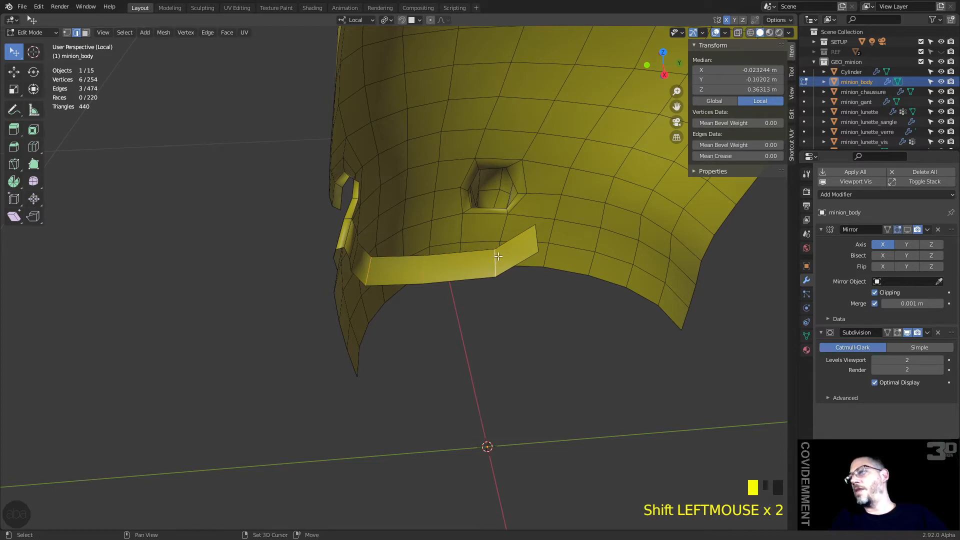
pyautogui.keyDown('shift'); pyautogui.click(540, 239); pyautogui.keyUp('shift')
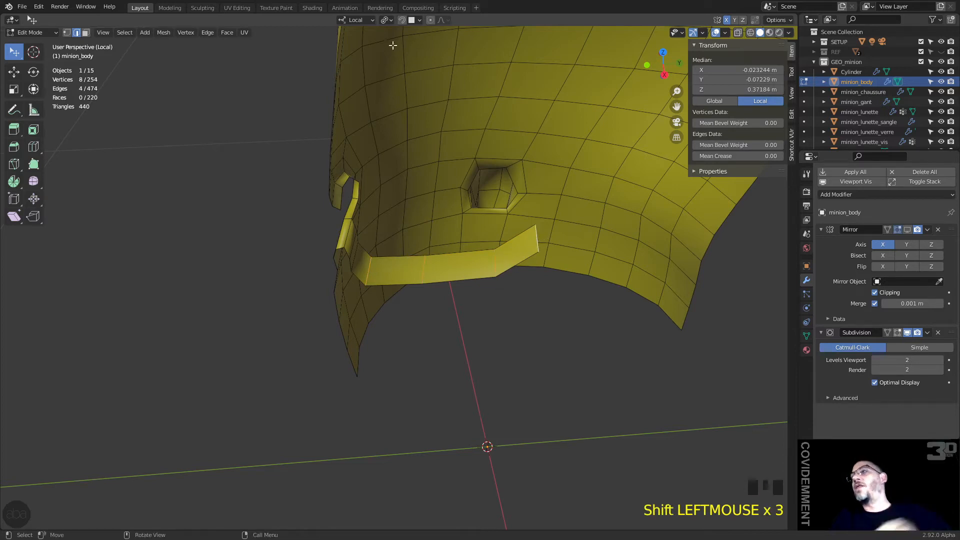
pyautogui.click(371, 21)
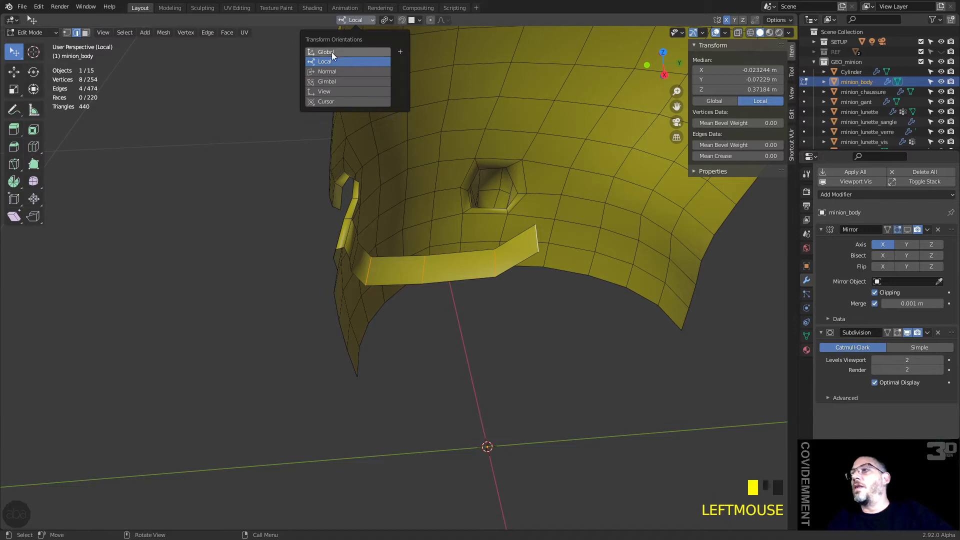
pyautogui.click(331, 52)
pyautogui.click(388, 20)
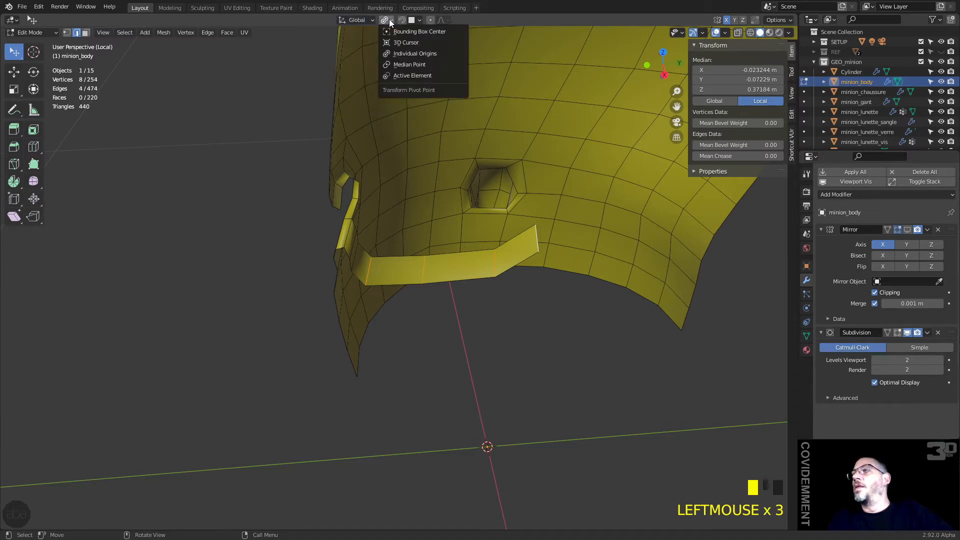
pyautogui.click(421, 65)
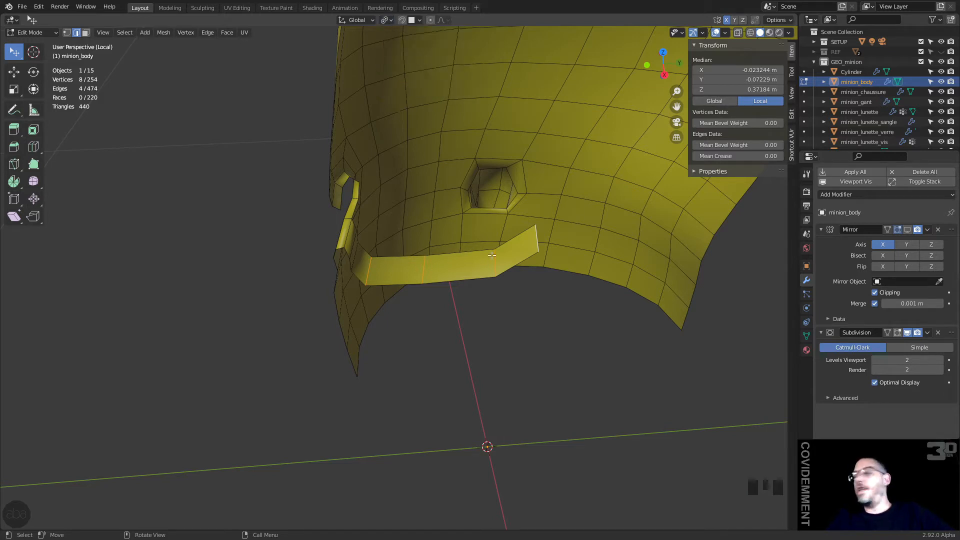
pyautogui.press('s')
pyautogui.write('y')
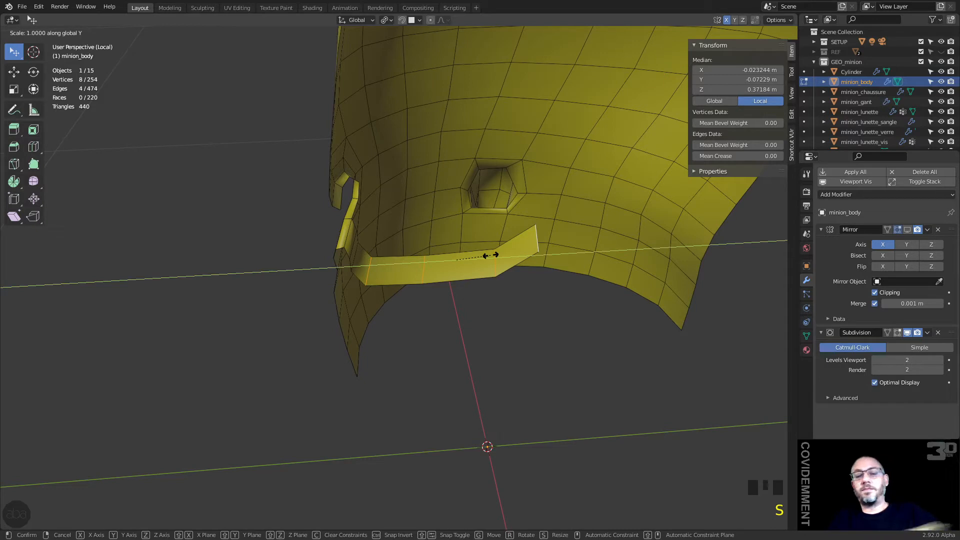
pyautogui.write('0')
pyautogui.press('Return')
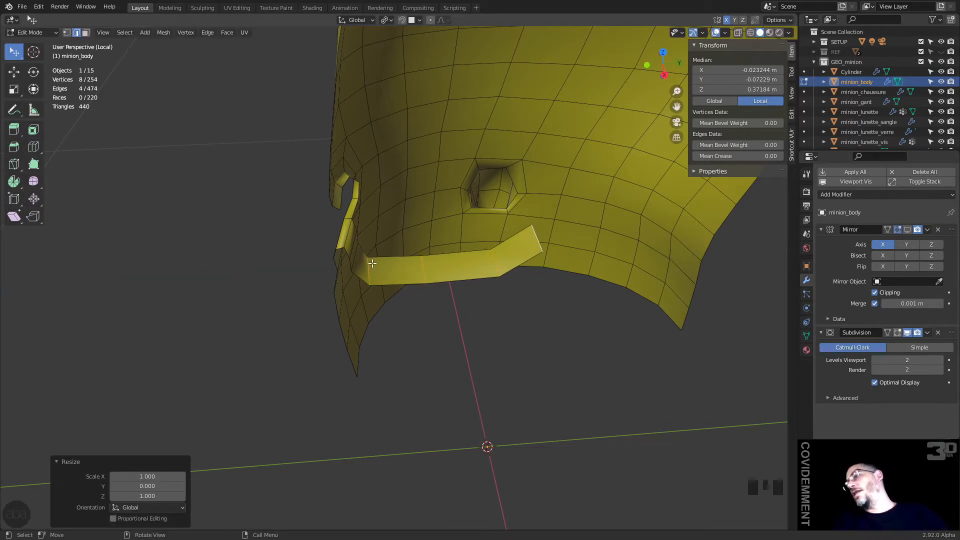
# Edge-slide the strip's front bend edge and its middle crosswise edge, sliding the middle one by a factor of about 0.193
pyautogui.moveTo(387, 280)
pyautogui.mouseDown(button='middle')
pyautogui.moveTo(400, 278)
pyautogui.moveTo(384, 276)
pyautogui.mouseUp(button='middle')
pyautogui.click(390, 285)
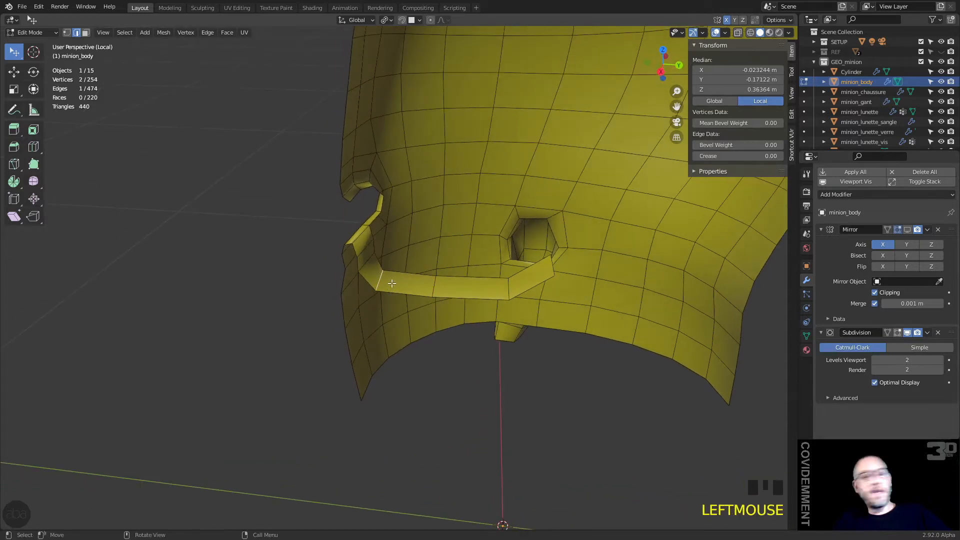
pyautogui.press('g')
pyautogui.press('g')
pyautogui.click(400, 286)
pyautogui.moveTo(415, 307); pyautogui.dragTo(457, 338, button='middle')
pyautogui.click(452, 341)
pyautogui.press('g')
pyautogui.press('g')
pyautogui.click(379, 278)
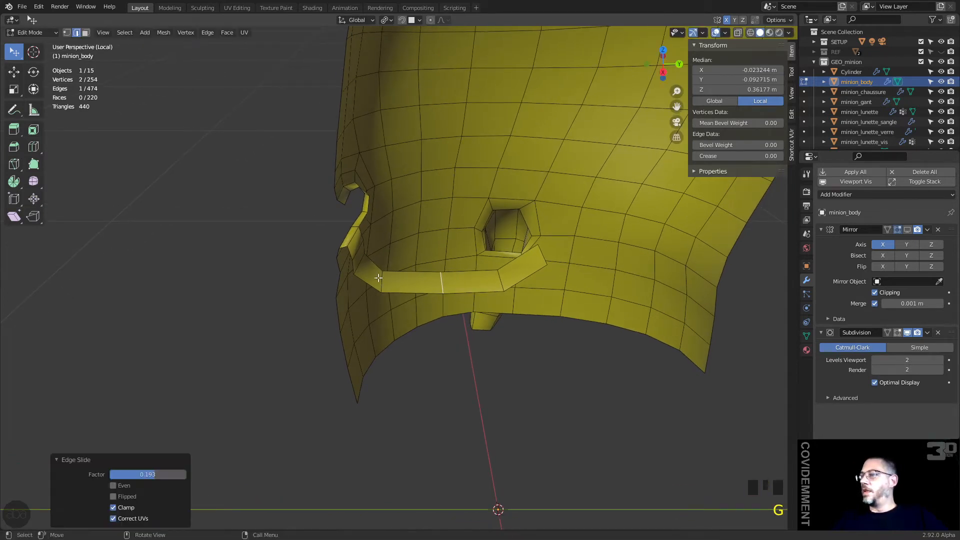
# Extrude the upper lip's inner edge up and back twice in side view, rising about 0.014 m and 0.025 m
pyautogui.click(350, 199)
pyautogui.moveTo(292, 213)
pyautogui.mouseDown(button='middle')
pyautogui.moveTo(313, 225)
pyautogui.moveTo(275, 212)
pyautogui.mouseUp(button='middle')
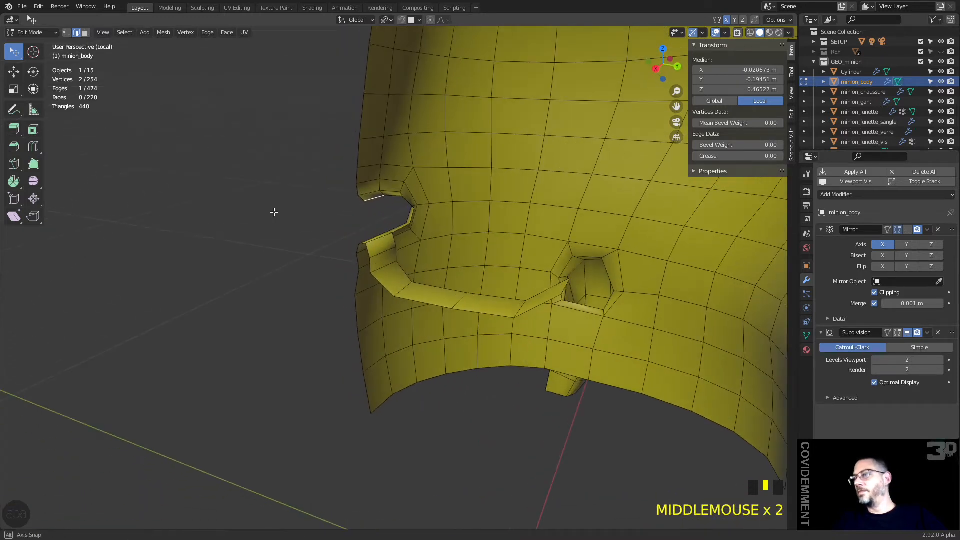
pyautogui.press('KP_Decimal')
pyautogui.press('KP_3')
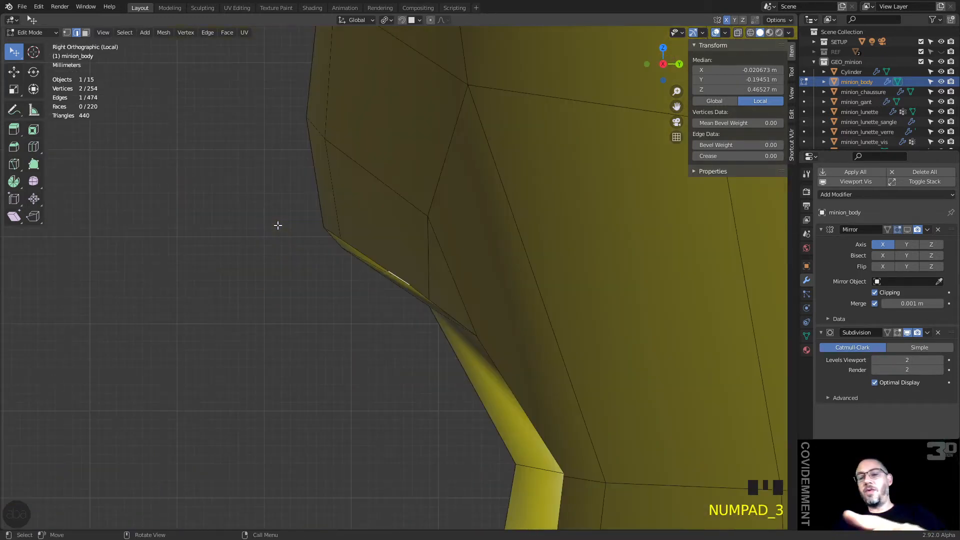
pyautogui.scroll(-10, 332, 278)
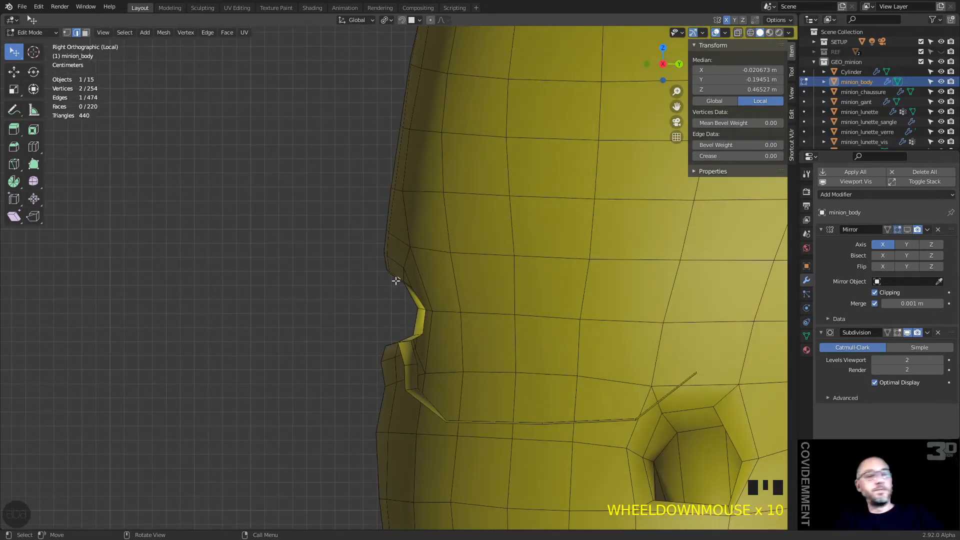
pyautogui.press('e')
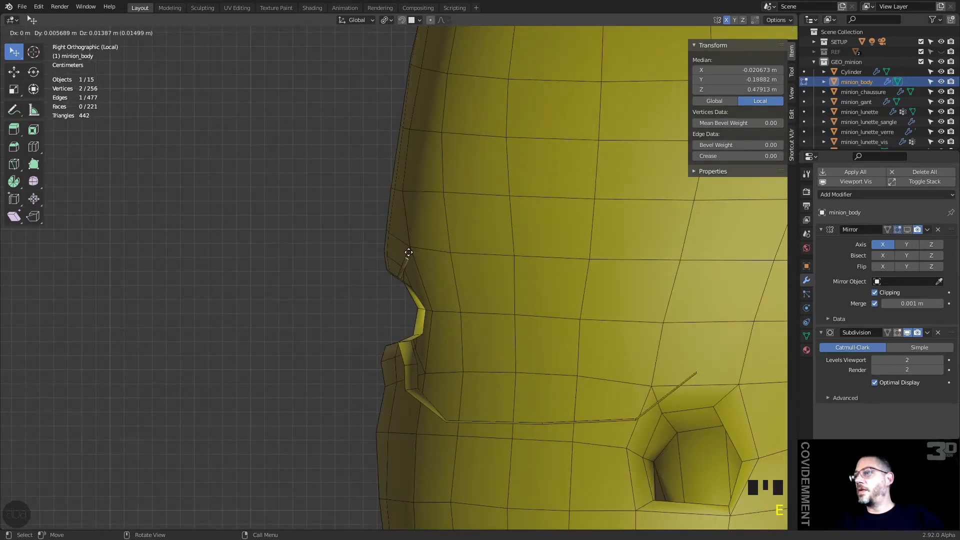
pyautogui.click(409, 253)
pyautogui.press('e')
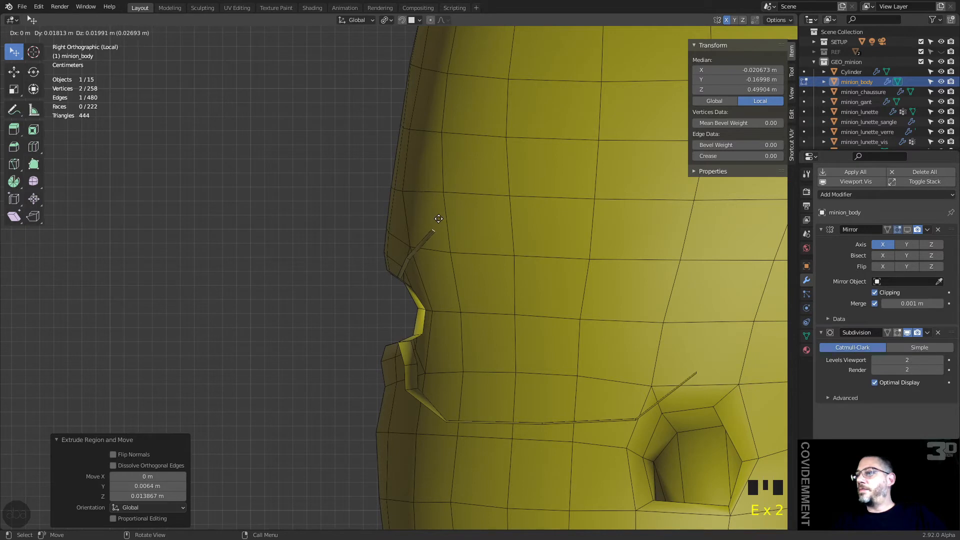
pyautogui.click(441, 215)
# Extrude the upper strip backward about 0.084 m and 0.054 m, finishing with a segment about 0.044 m back and 0.039 m down
pyautogui.press('e')
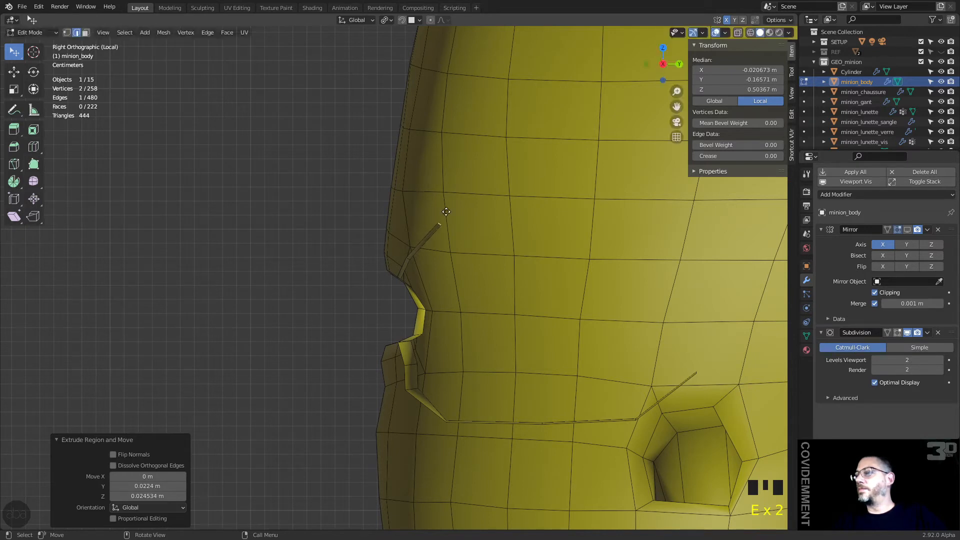
pyautogui.click(559, 209)
pyautogui.press('e')
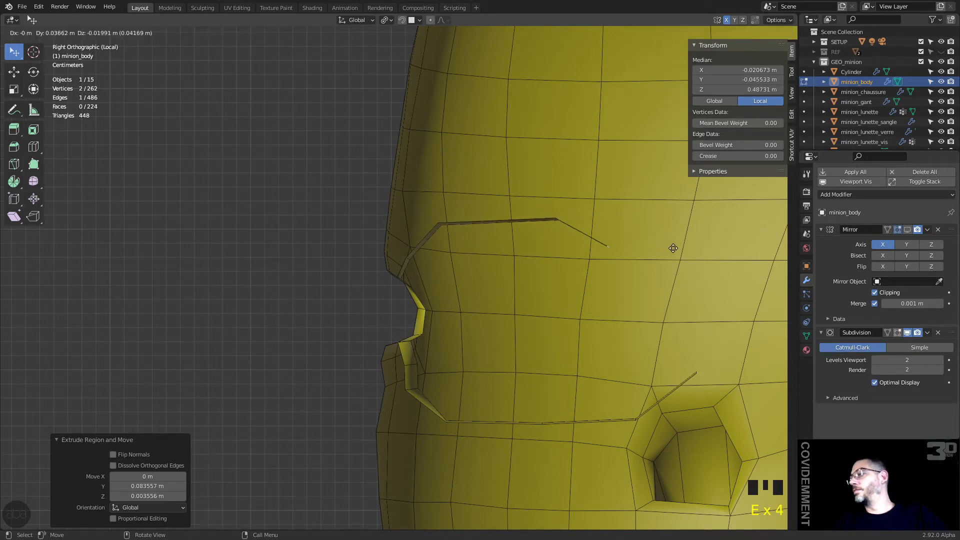
pyautogui.click(694, 230)
pyautogui.press('e')
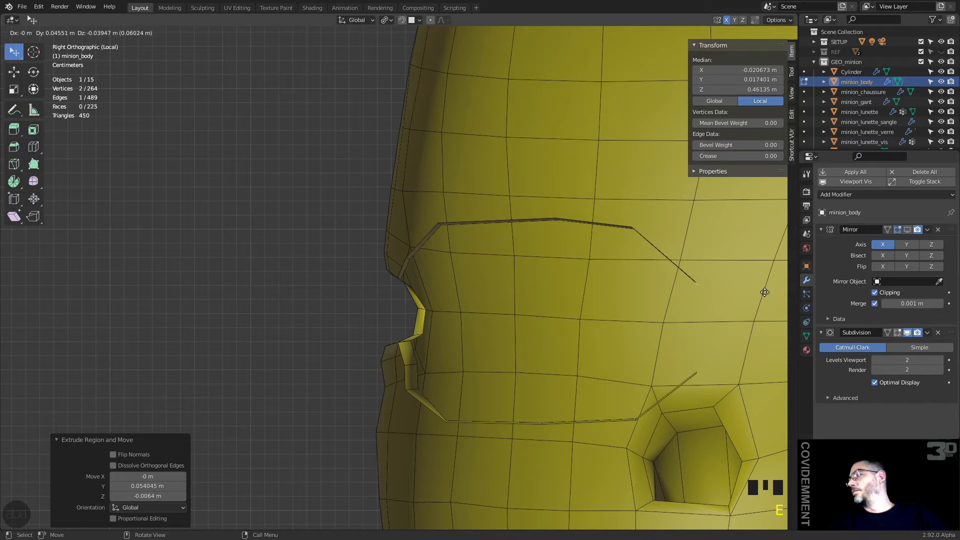
pyautogui.click(763, 292)
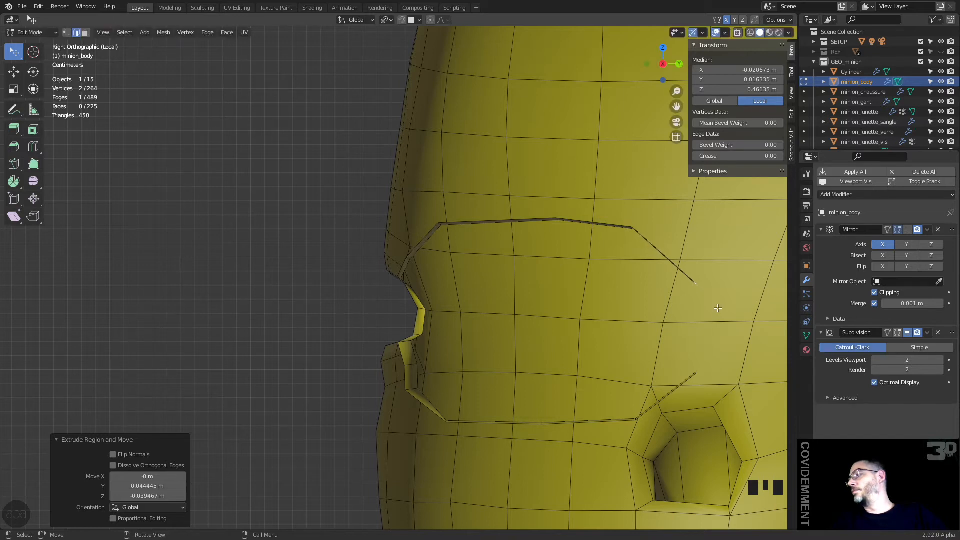
# Straighten the upper strip's last four crosswise edges by scaling them to 0 along global Y
pyautogui.scroll(-2, 618, 344)
pyautogui.moveTo(618, 344); pyautogui.dragTo(555, 381, button='middle')
pyautogui.keyDown('shift'); pyautogui.click(552, 343); pyautogui.keyUp('shift')
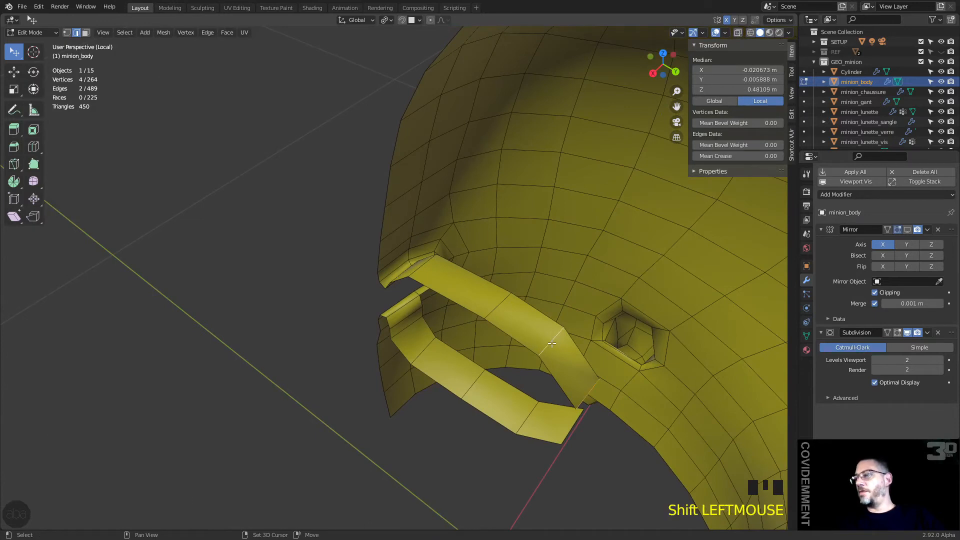
pyautogui.keyDown('shift'); pyautogui.click(494, 309); pyautogui.keyUp('shift')
pyautogui.keyDown('shift'); pyautogui.click(420, 266); pyautogui.keyUp('shift')
pyautogui.press('s')
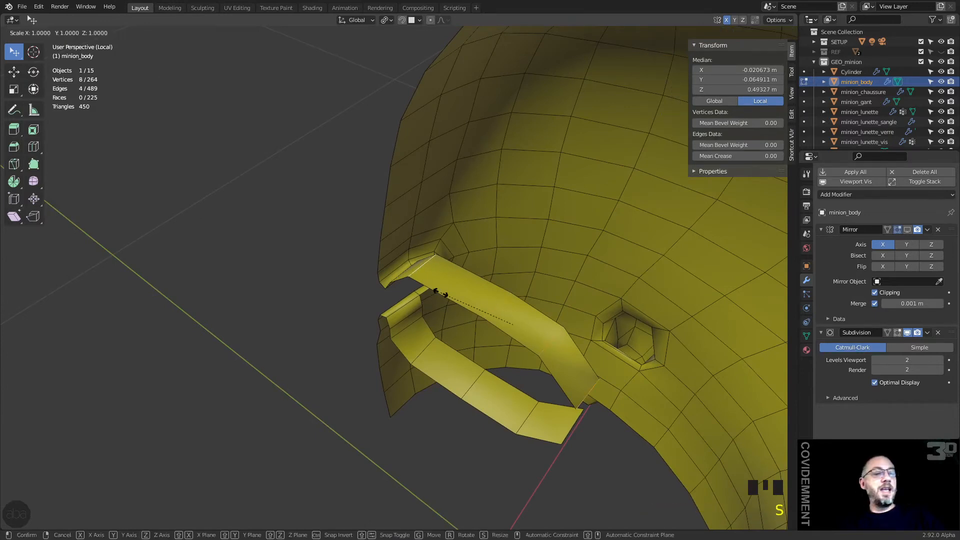
pyautogui.press('y')
pyautogui.press('0')
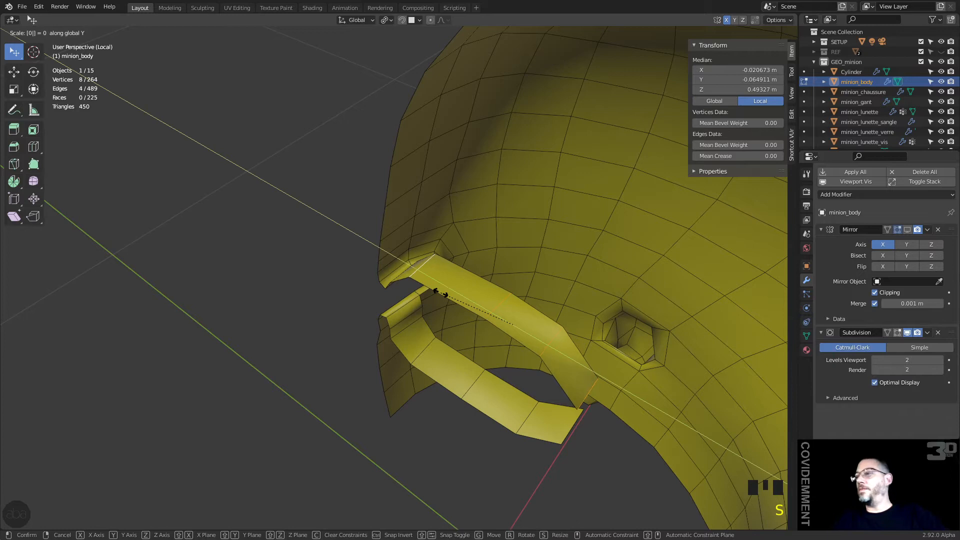
pyautogui.press('Return')
# Select the end faces of both mouth strips and grow the selection nine times to cover the strips and lip ring
pyautogui.moveTo(441, 293)
pyautogui.mouseDown(button='middle')
pyautogui.moveTo(437, 263)
pyautogui.moveTo(413, 275)
pyautogui.moveTo(440, 307)
pyautogui.mouseUp(button='middle')
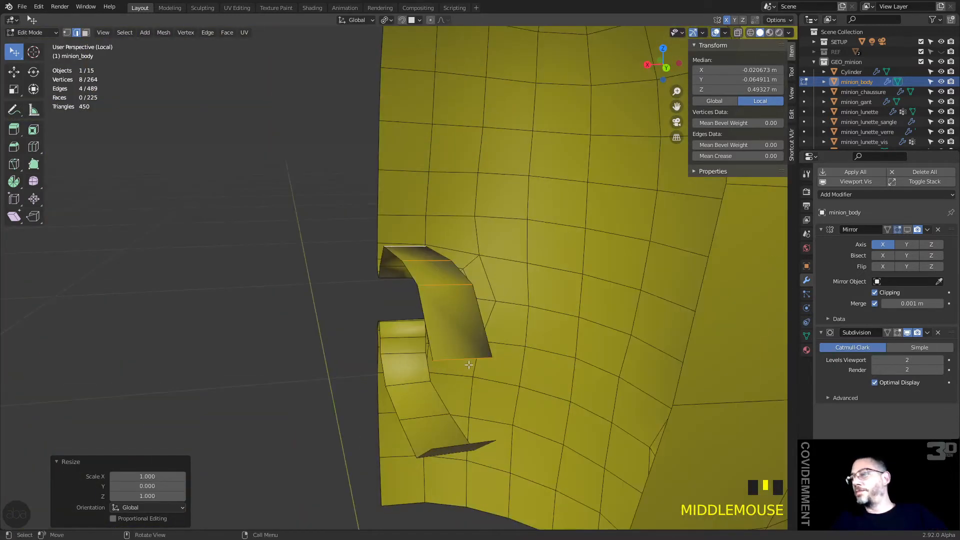
pyautogui.scroll(1, 484, 348)
pyautogui.moveTo(484, 347); pyautogui.dragTo(565, 284, button='middle')
pyautogui.scroll(3, 433, 354)
pyautogui.scroll(-5, 382, 302)
pyautogui.scroll(-1, 565, 284)
pyautogui.press('3')
pyautogui.click(595, 227)
pyautogui.keyDown('shift'); pyautogui.click(583, 321); pyautogui.keyUp('shift')
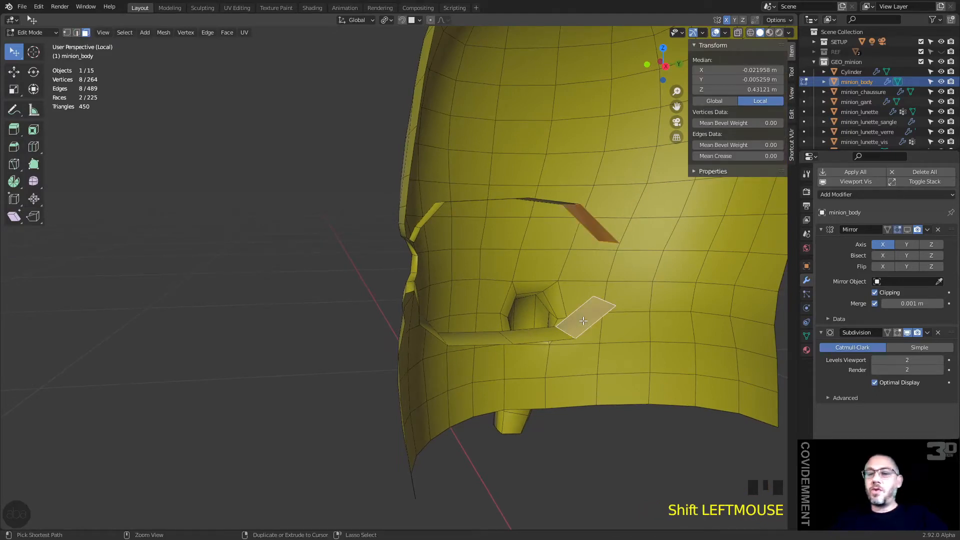
pyautogui.press('ctrl+KP_Add')
pyautogui.press('ctrl+KP_Add')
pyautogui.press('ctrl+KP_Add')
pyautogui.press('ctrl+KP_Add')
pyautogui.press('ctrl+KP_Add')
pyautogui.press('ctrl+KP_Add')
pyautogui.press('ctrl+KP_Add')
pyautogui.press('ctrl+KP_Add')
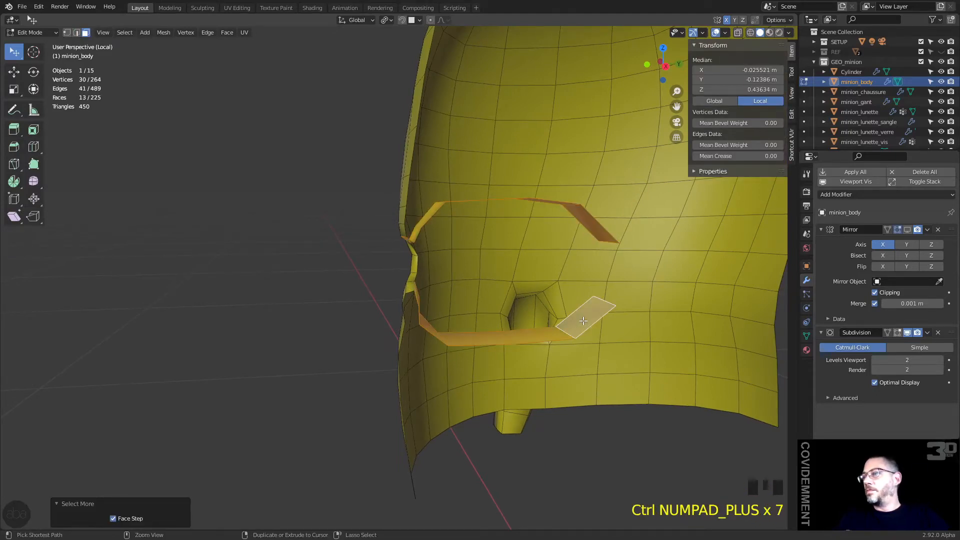
pyautogui.press('ctrl+KP_Add')
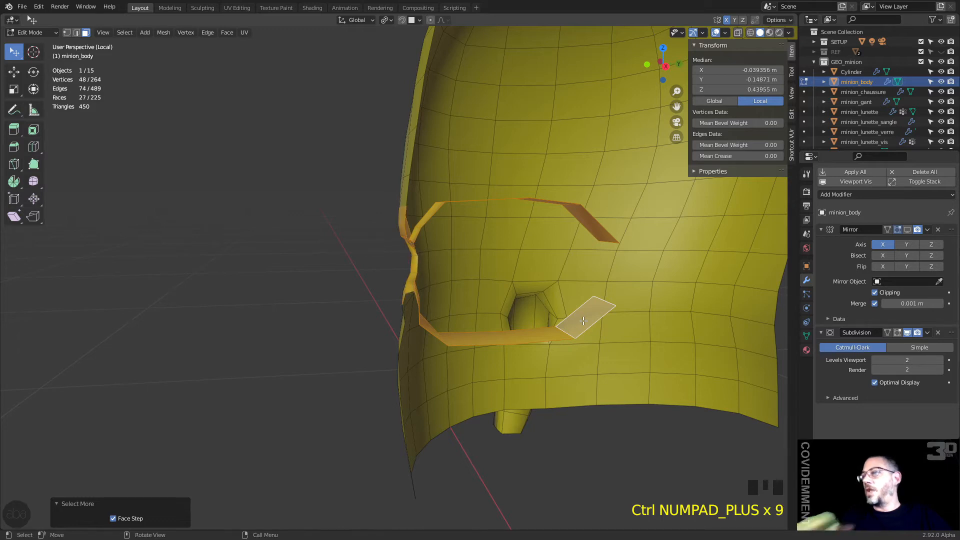
# Add the faces just below the lower lip to the selection and hide all unselected geometry
pyautogui.moveTo(429, 291); pyautogui.dragTo(454, 307, button='middle')
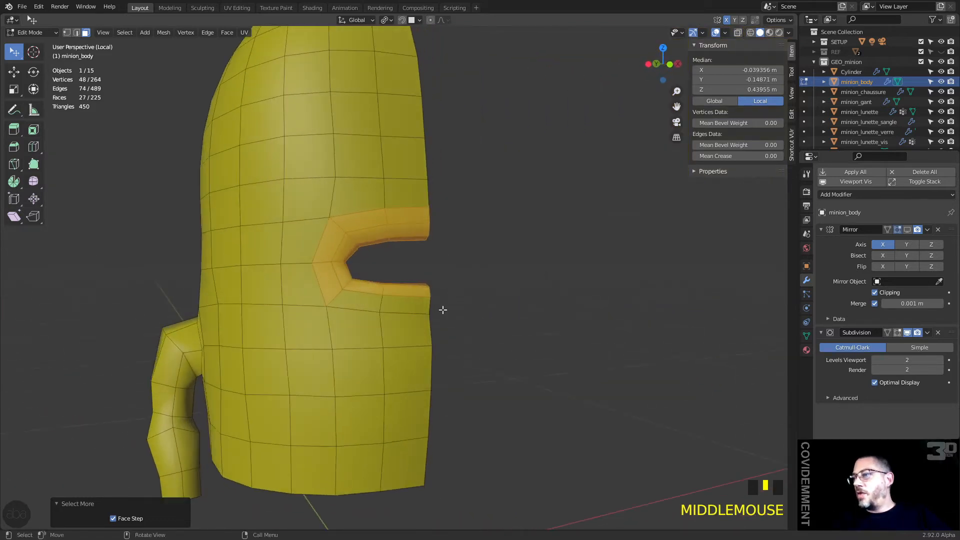
pyautogui.scroll(1, 375, 313)
pyautogui.keyDown('ctrl'); pyautogui.click(373, 311); pyautogui.keyUp('ctrl')
pyautogui.keyDown('ctrl'); pyautogui.click(368, 309); pyautogui.keyUp('ctrl')
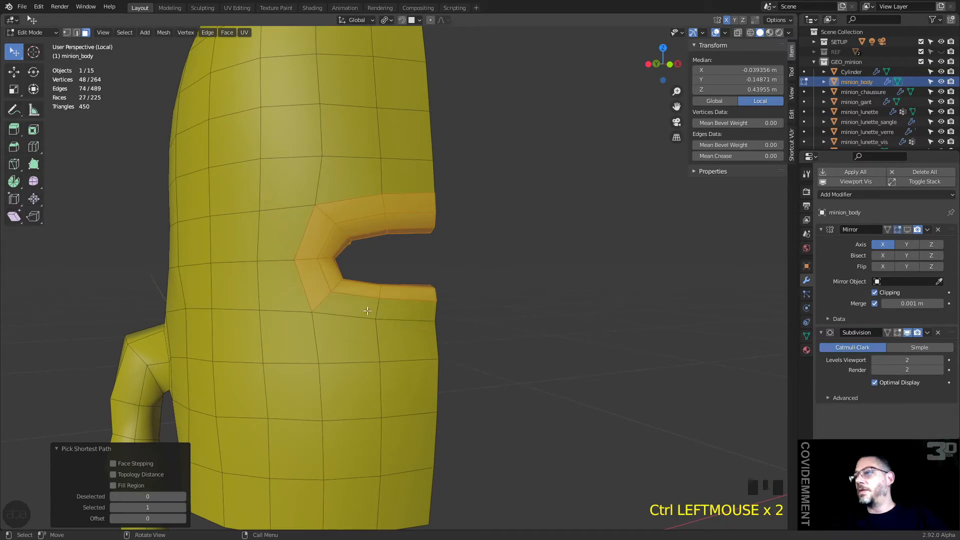
pyautogui.keyDown('ctrl'); pyautogui.click(360, 307); pyautogui.keyUp('ctrl')
pyautogui.keyDown('shift'); pyautogui.click(402, 306); pyautogui.keyUp('shift')
pyautogui.moveTo(407, 307); pyautogui.dragTo(385, 269, button='middle')
pyautogui.hotkey('shift', 'h')
pyautogui.click(471, 326)
# Fill a row of five faces along the upper strip's outer edge, starting at the lip and ending at the strip's rear end
pyautogui.press('1')
pyautogui.click(400, 233)
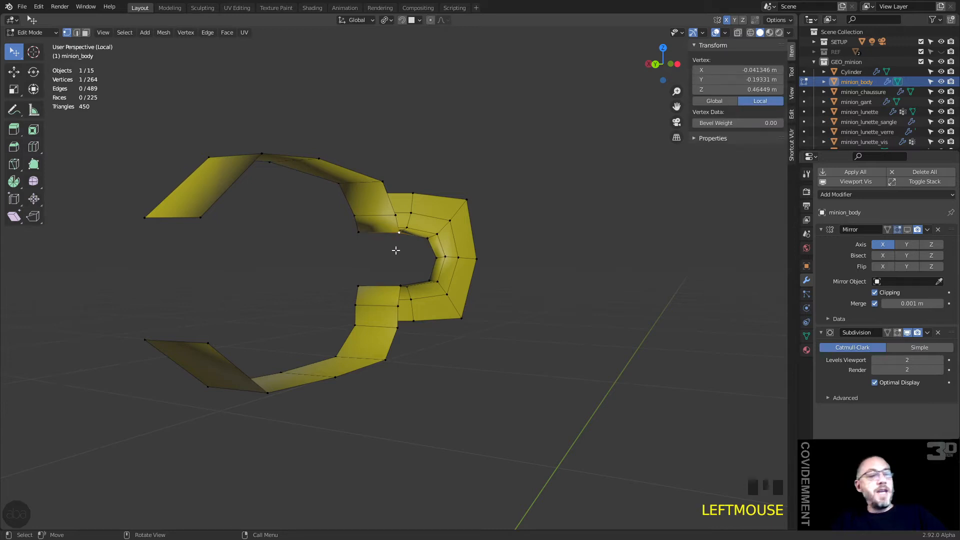
pyautogui.press('f')
pyautogui.click(396, 250)
pyautogui.click(397, 215)
pyautogui.press('f')
pyautogui.click(398, 215)
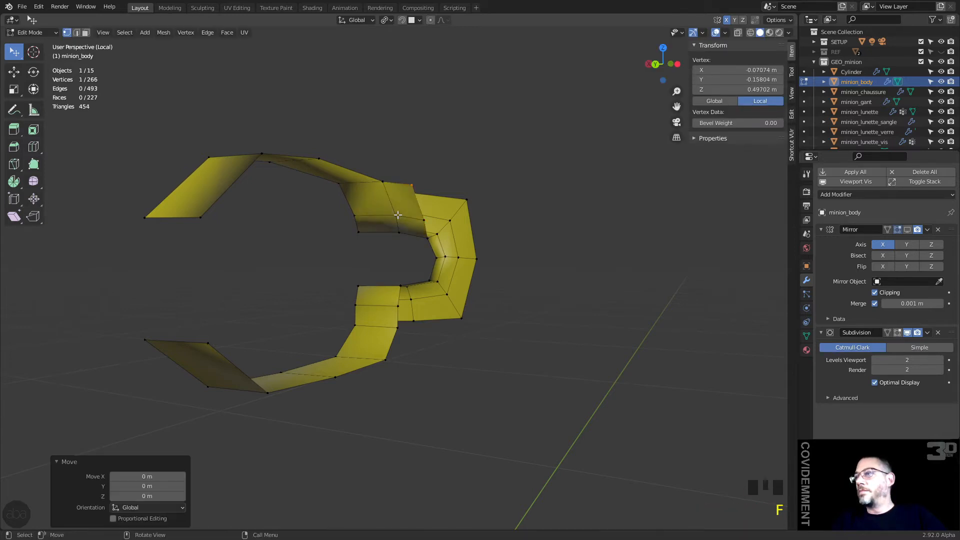
pyautogui.press('f')
pyautogui.click(383, 186)
pyautogui.click(321, 161)
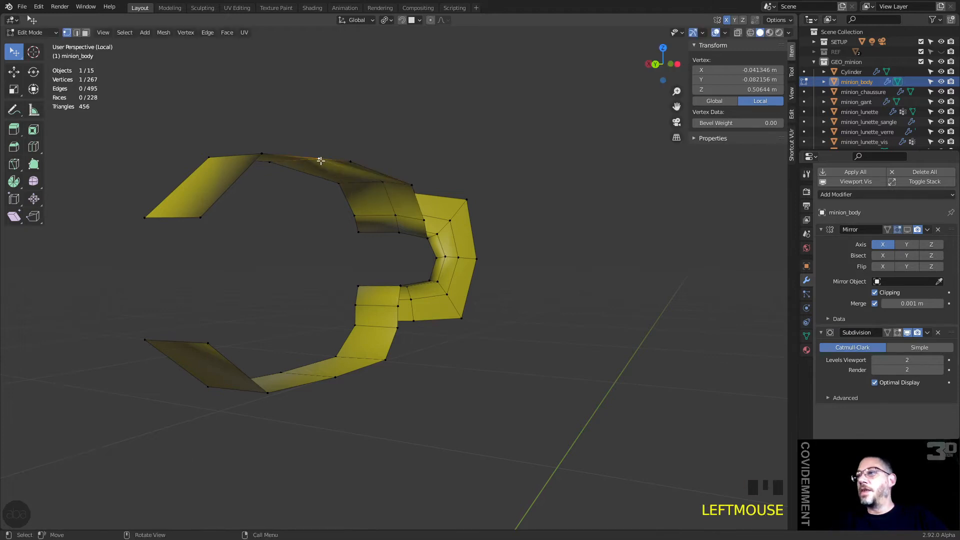
pyautogui.press('f')
pyautogui.click(323, 175)
pyautogui.moveTo(317, 219); pyautogui.dragTo(327, 249, button='middle')
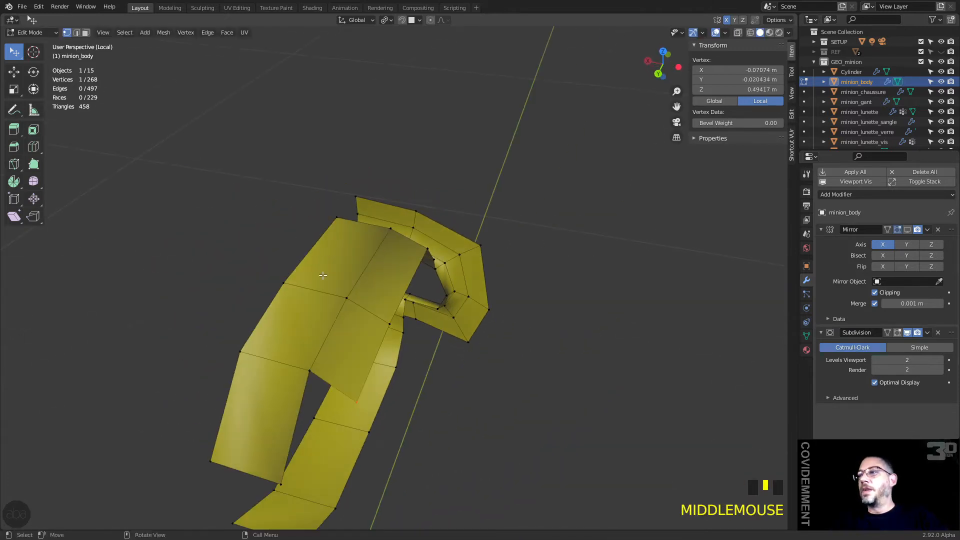
pyautogui.click(311, 376)
pyautogui.press('f')
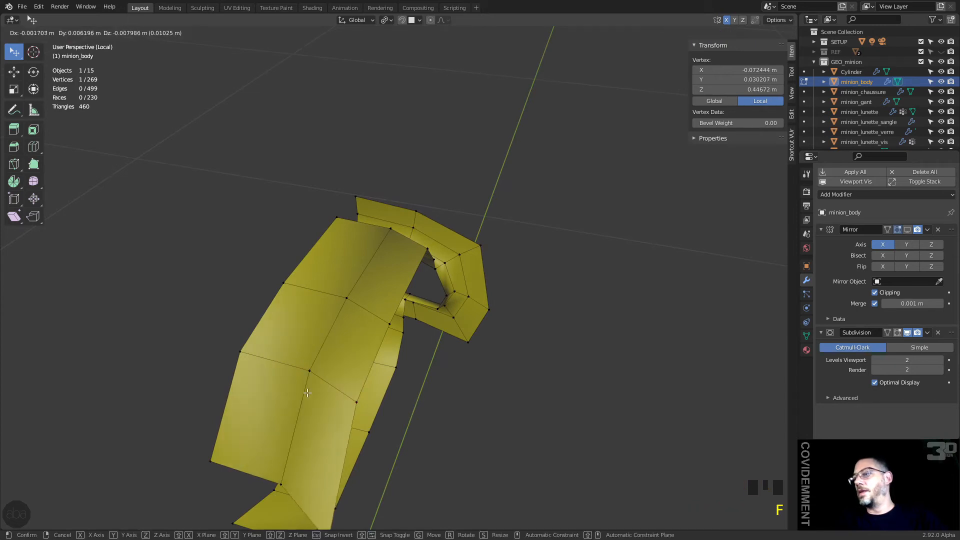
pyautogui.click(314, 352)
# Fill a row of six faces along the lower strip's outer edge, from the lip to the strip's rear end
pyautogui.moveTo(314, 351); pyautogui.dragTo(381, 315, button='middle')
pyautogui.click(393, 294)
pyautogui.press('f')
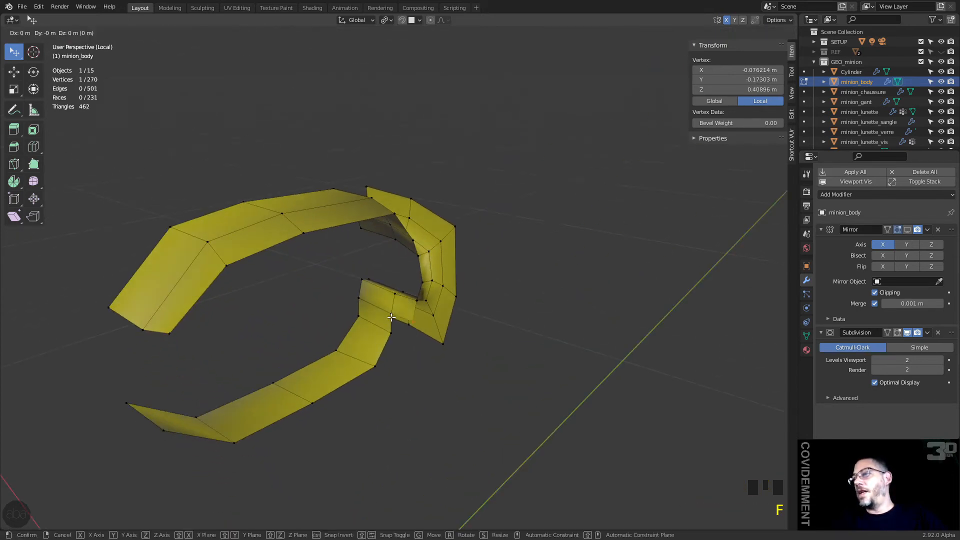
pyautogui.click(392, 317)
pyautogui.click(392, 317)
pyautogui.press('f')
pyautogui.click(391, 317)
pyautogui.click(388, 332)
pyautogui.press('f')
pyautogui.click(387, 332)
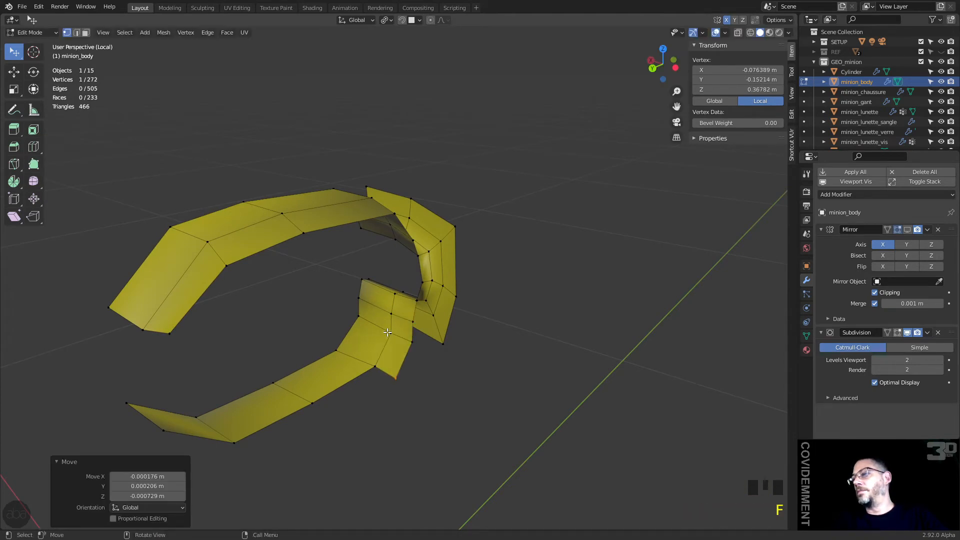
pyautogui.click(373, 366)
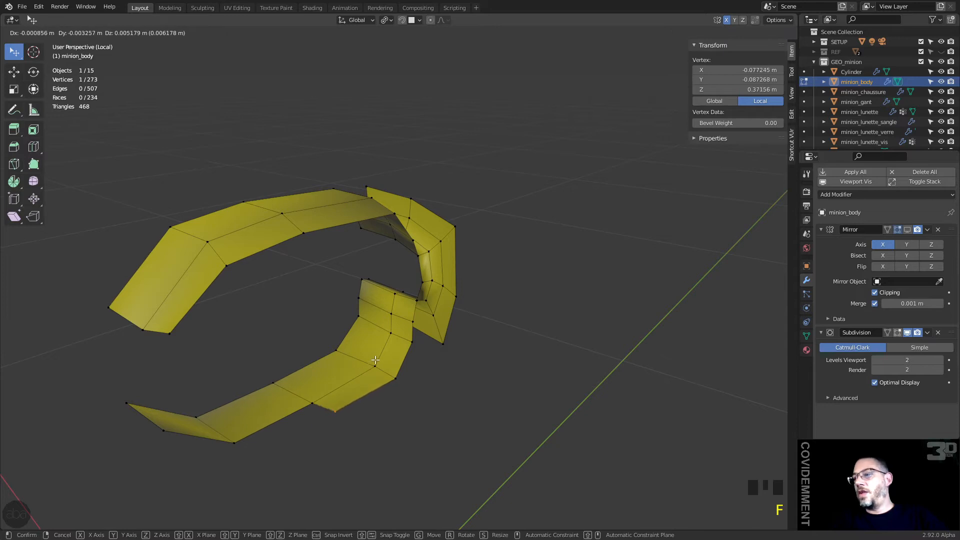
pyautogui.click(377, 358)
pyautogui.moveTo(377, 359)
pyautogui.mouseDown(button='middle')
pyautogui.moveTo(365, 362)
pyautogui.moveTo(377, 363)
pyautogui.mouseUp(button='middle')
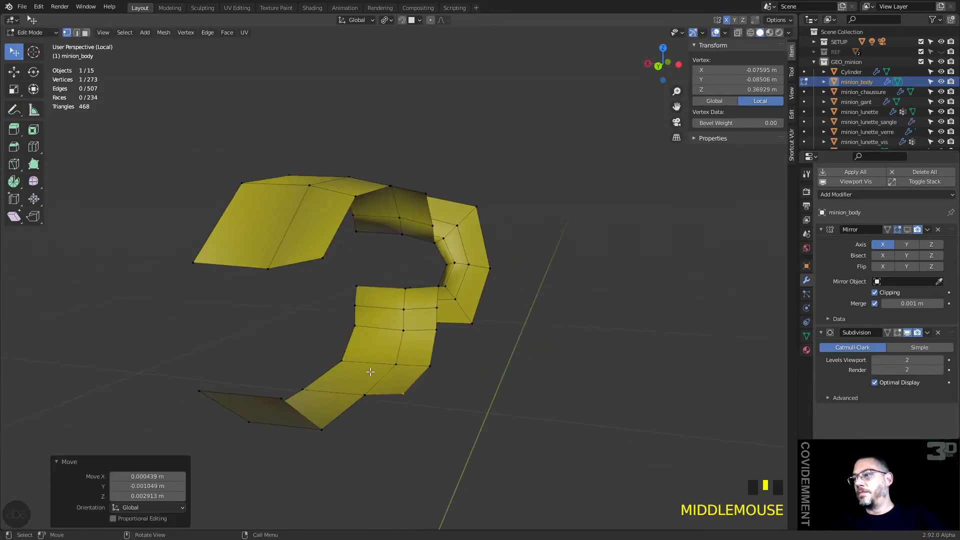
pyautogui.press('f')
pyautogui.click(326, 425)
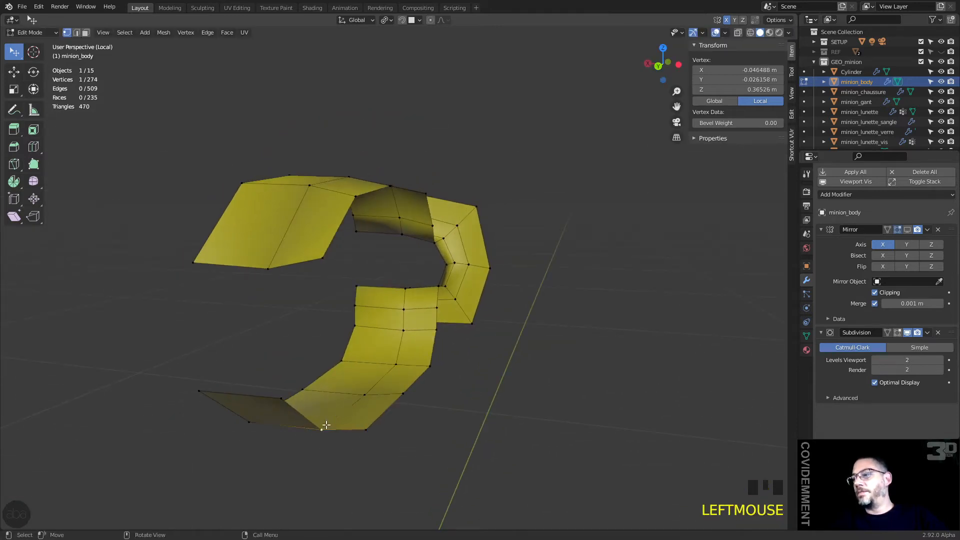
pyautogui.press('f')
pyautogui.click(326, 425)
pyautogui.scroll(-2, 325, 423)
pyautogui.moveTo(325, 424); pyautogui.dragTo(260, 407, button='middle')
pyautogui.scroll(-2, 216, 332)
pyautogui.press('f')
pyautogui.click(216, 338)
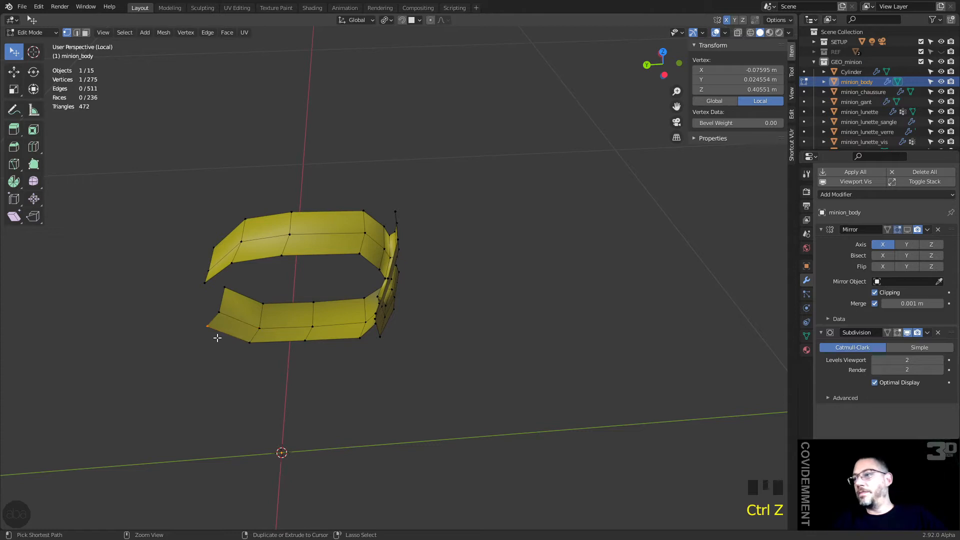
# Move the lower strip's outer end vertex about 0.016 m forward and 0.004 m outward, and adjust the neighbouring outer vertices
pyautogui.press('g')
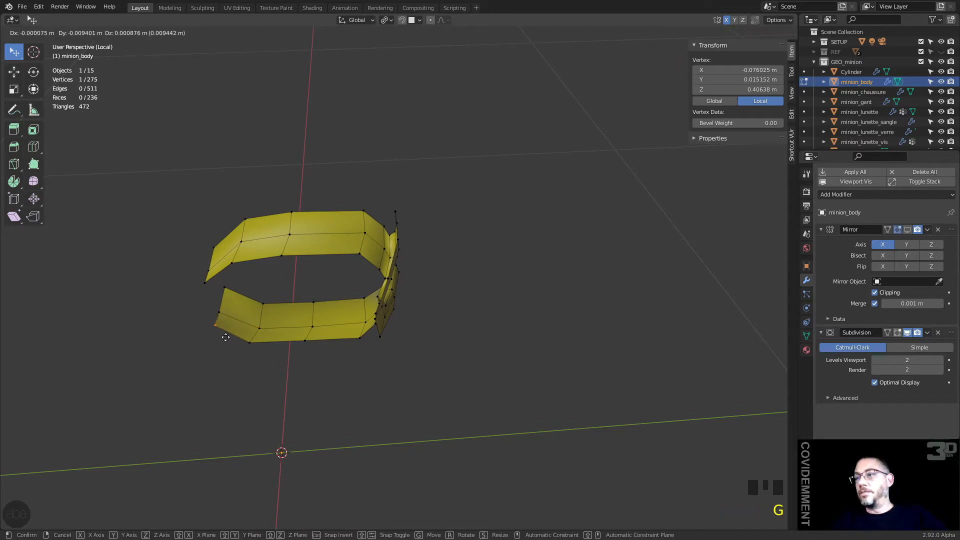
pyautogui.click(230, 340)
pyautogui.moveTo(231, 340); pyautogui.dragTo(265, 354, button='middle')
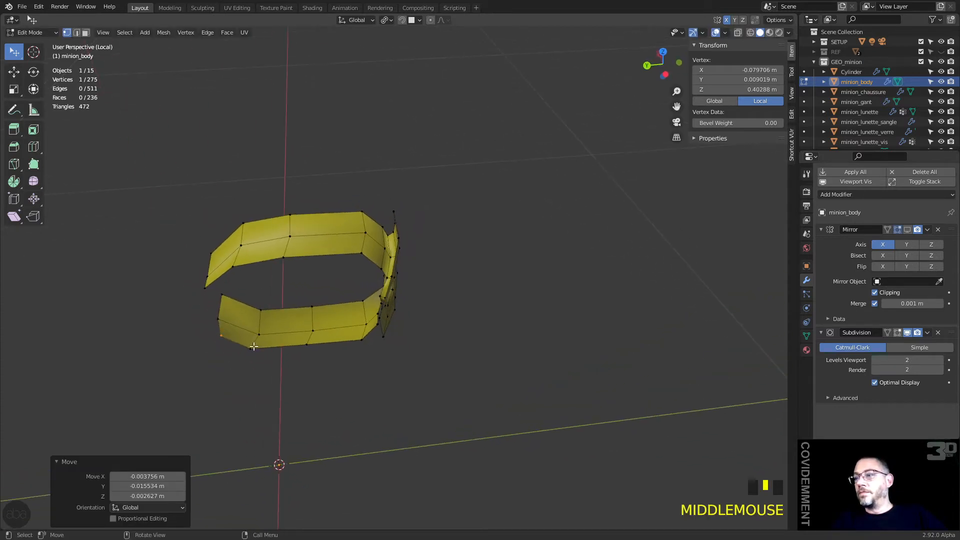
pyautogui.click(269, 356)
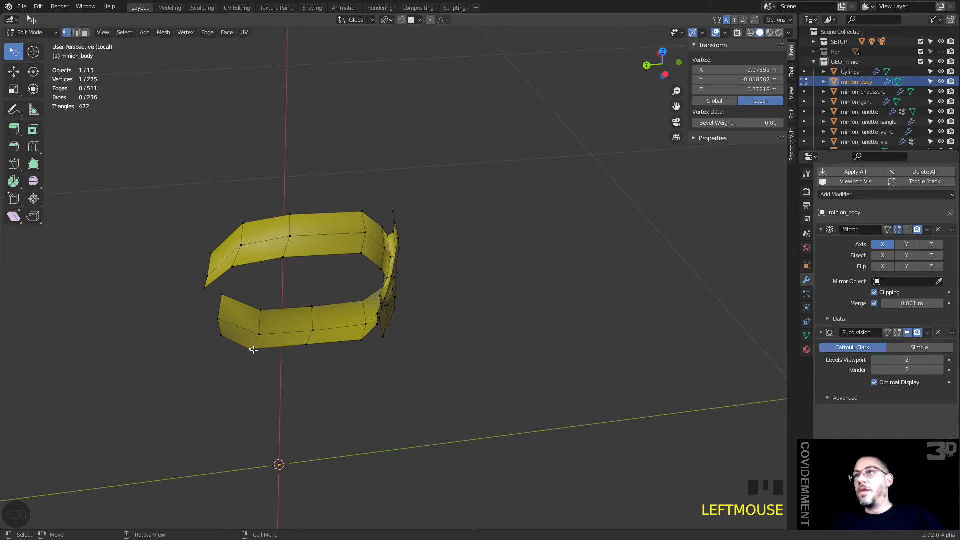
pyautogui.moveTo(252, 348); pyautogui.dragTo(313, 340)
pyautogui.moveTo(284, 257); pyautogui.dragTo(300, 268)
# Move the three vertices of the upper strip's middle crosswise edge about 0.012 m forward and 0.003 m up
pyautogui.moveTo(300, 268); pyautogui.dragTo(305, 243, button='middle')
pyautogui.click(284, 201)
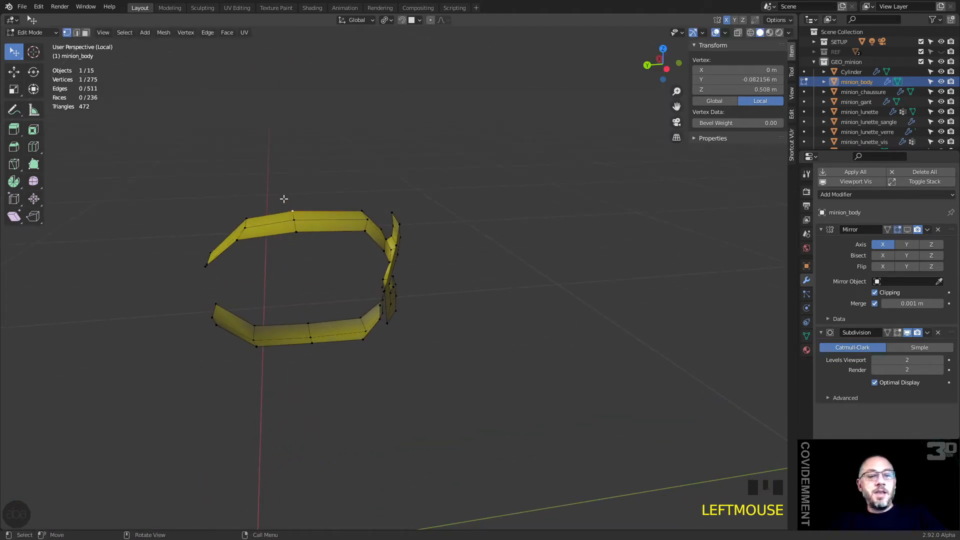
pyautogui.press('c')
pyautogui.moveTo(283, 200); pyautogui.dragTo(301, 245)
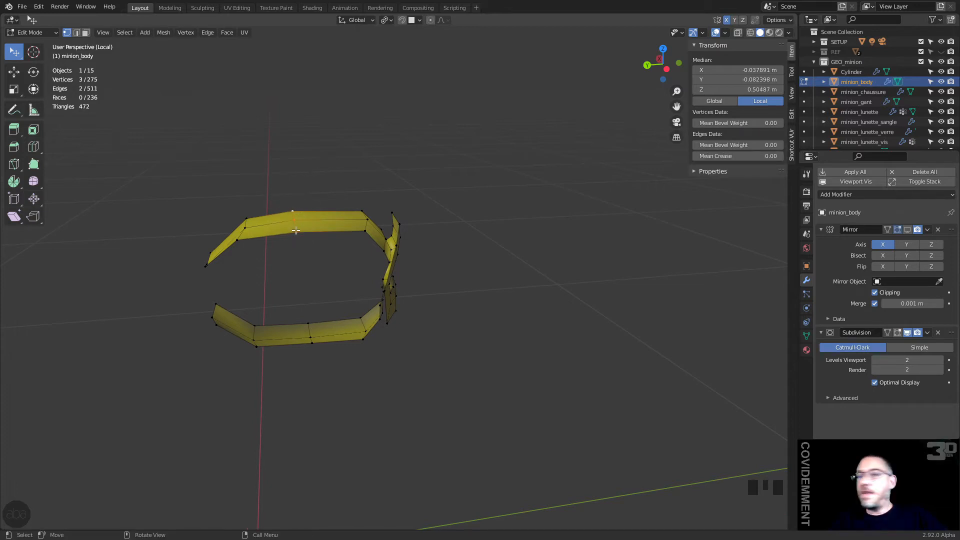
pyautogui.press('g')
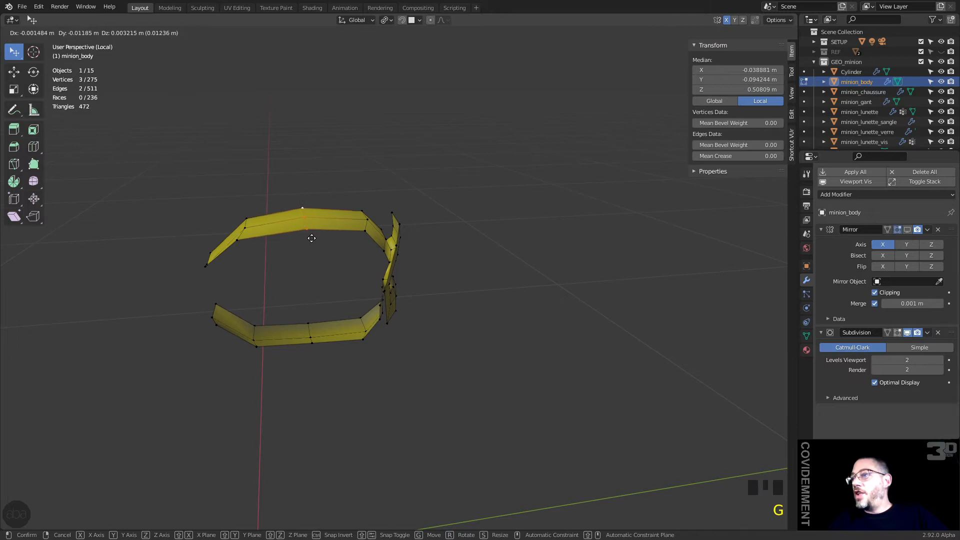
pyautogui.click(309, 237)
# Move the upper strip's outer vertex at the rear bend forward about 0.013 m
pyautogui.moveTo(298, 242); pyautogui.dragTo(270, 258, button='middle')
pyautogui.click(239, 255)
pyautogui.press('g')
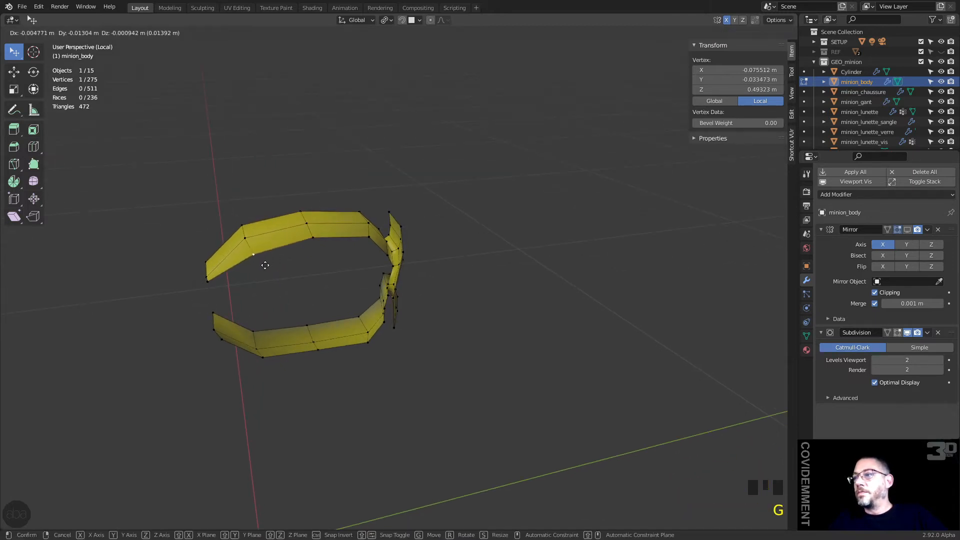
pyautogui.click(264, 268)
# Pull the outer end vertices of both strips inward and toward each other, the lower one about 0.017 m inward and 0.007 m up
pyautogui.moveTo(263, 268); pyautogui.dragTo(374, 251, button='middle')
pyautogui.click(420, 263)
pyautogui.press('g')
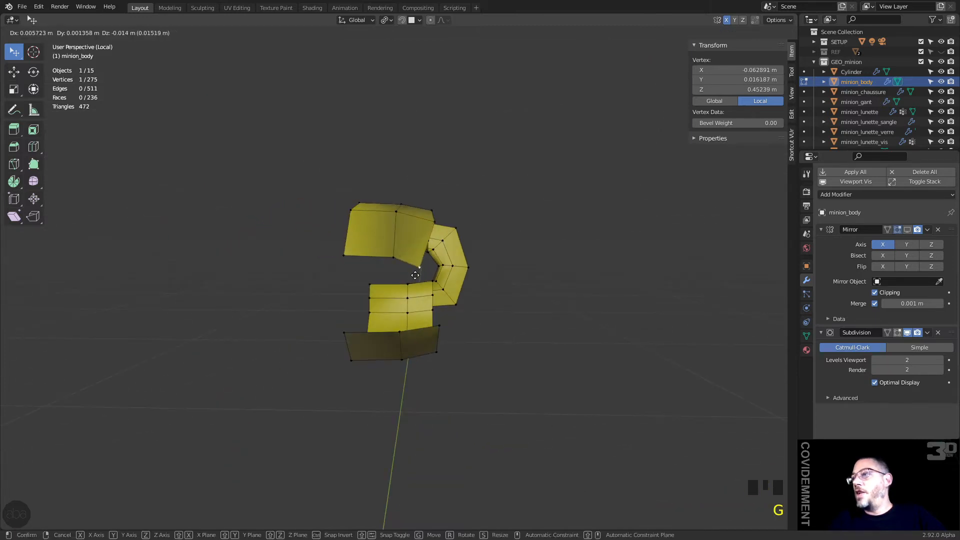
pyautogui.click(415, 283)
pyautogui.click(439, 326)
pyautogui.press('g')
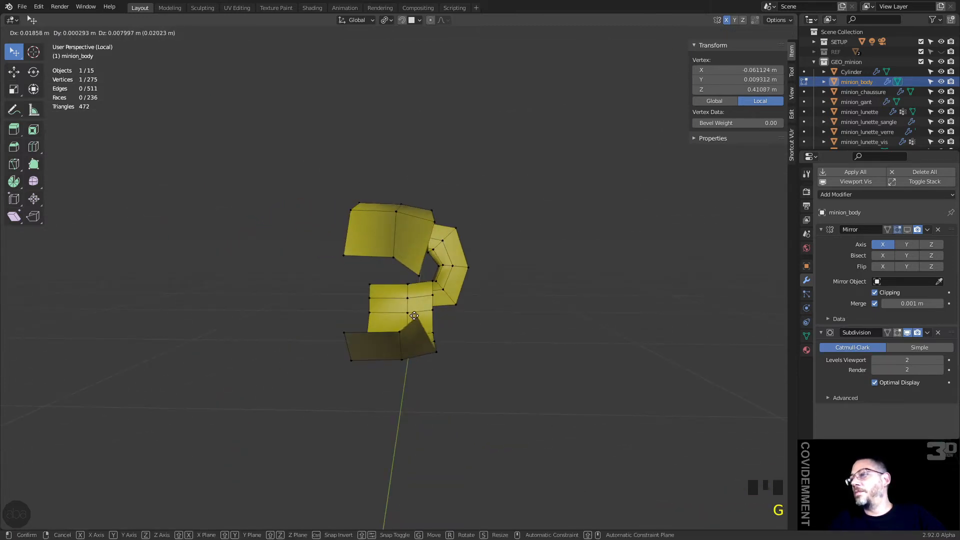
pyautogui.click(416, 317)
# Nudge the upper strip's outer end vertex slightly in a near-side view
pyautogui.moveTo(416, 318); pyautogui.dragTo(352, 315, button='middle')
pyautogui.scroll(-2, 216, 287)
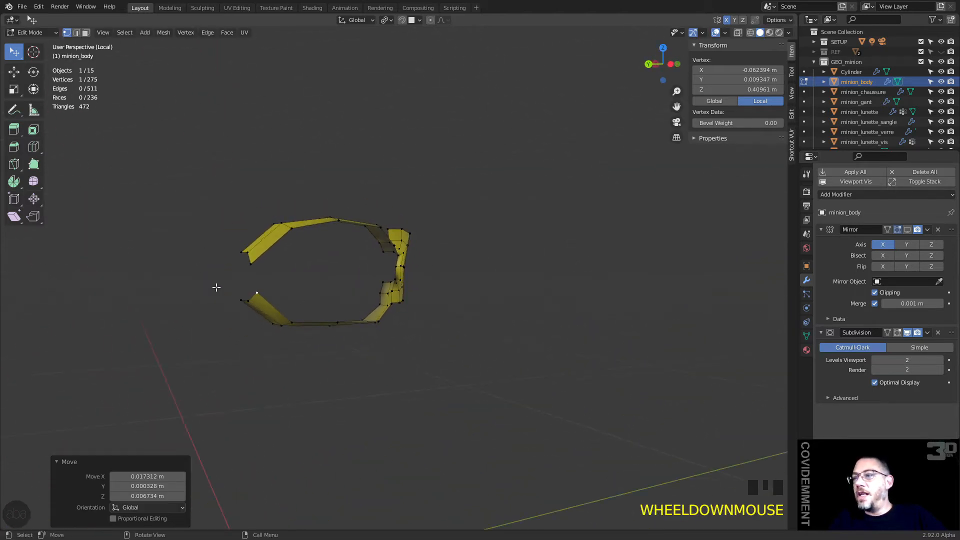
pyautogui.click(255, 261)
pyautogui.press('g')
pyautogui.click(258, 263)
# Lower the upper strip's outer vertices, moving the front bend one about 0.015 m and the middle one about 0.017 m down
pyautogui.moveTo(257, 263); pyautogui.dragTo(376, 251, button='middle')
pyautogui.click(270, 221)
pyautogui.moveTo(270, 222); pyautogui.dragTo(368, 243, button='middle')
pyautogui.press('g')
pyautogui.click(421, 246)
pyautogui.press('g')
pyautogui.click(430, 220)
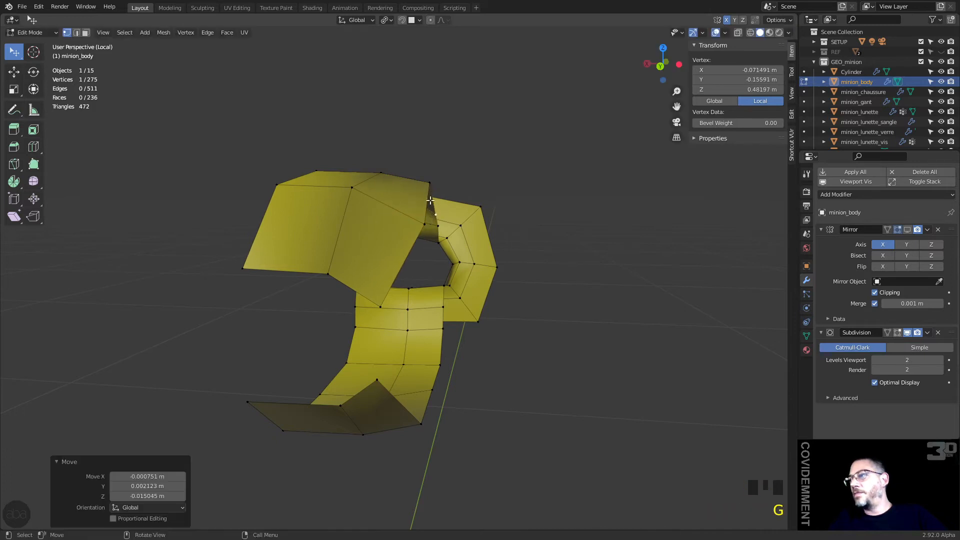
pyautogui.press('g')
pyautogui.click(433, 216)
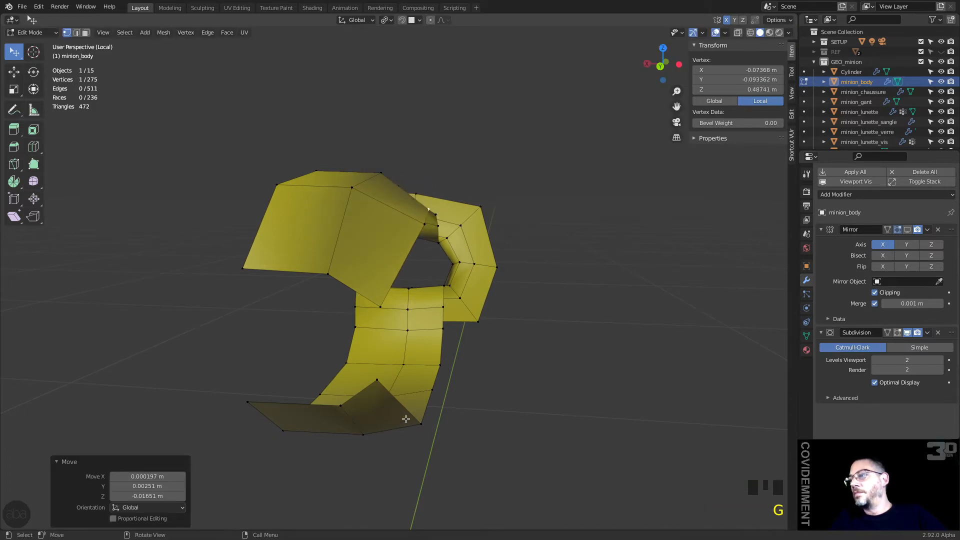
# Reposition the outer vertices along the lower strip one by one, raising them to round its outer edge
pyautogui.press('g')
pyautogui.click(426, 392)
pyautogui.press('g')
pyautogui.click(424, 357)
pyautogui.press('g')
pyautogui.click(436, 341)
pyautogui.press('g')
pyautogui.click(438, 328)
pyautogui.press('g')
pyautogui.click(438, 342)
pyautogui.press('g')
pyautogui.click(429, 364)
pyautogui.press('g')
pyautogui.click(435, 383)
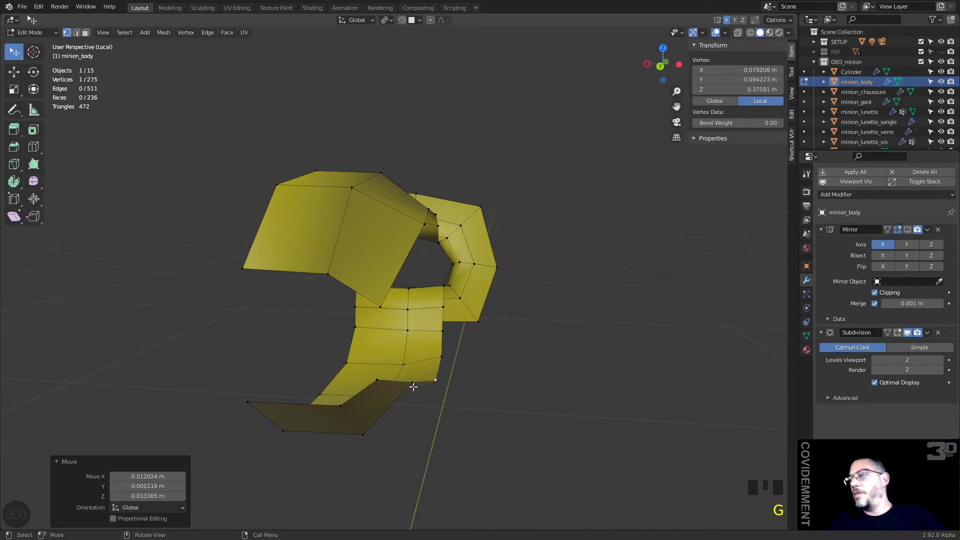
pyautogui.press('g')
pyautogui.click(422, 399)
# Push the upper strip's outer vertices outward from the front bend to the middle crosswise edge, the middle one about 0.008 m
pyautogui.moveTo(422, 399); pyautogui.dragTo(326, 456, button='middle')
pyautogui.click(363, 295)
pyautogui.press('g')
pyautogui.click(361, 304)
pyautogui.press('g')
pyautogui.click(328, 299)
pyautogui.click(241, 287)
pyautogui.press('g')
pyautogui.click(239, 298)
# Push two middle vertices of the lower strip's outer edge outward in a view from below, the second by about 0.006 m
pyautogui.moveTo(252, 308); pyautogui.dragTo(321, 208, button='middle')
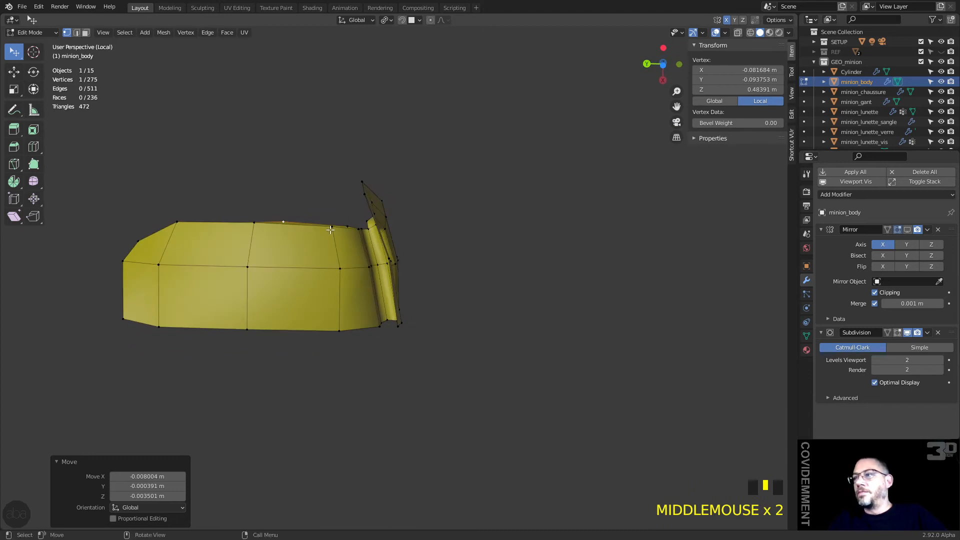
pyautogui.click(331, 230)
pyautogui.press('g')
pyautogui.click(327, 222)
pyautogui.click(253, 226)
pyautogui.press('g')
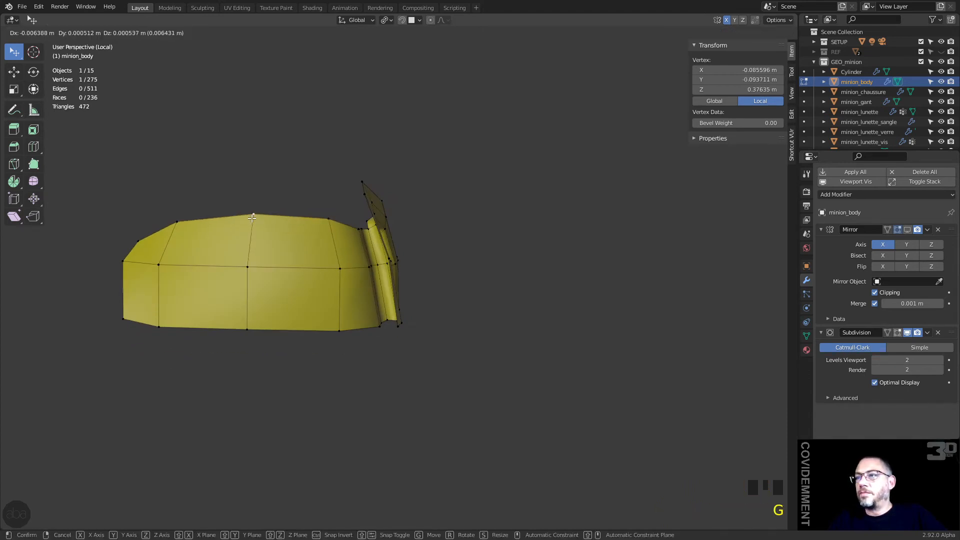
pyautogui.click(252, 218)
# Fill a new face at the mouth corner from the lower strip's corner vertex and place its free vertex
pyautogui.moveTo(252, 218); pyautogui.dragTo(393, 351, button='middle')
pyautogui.scroll(2, 416, 319)
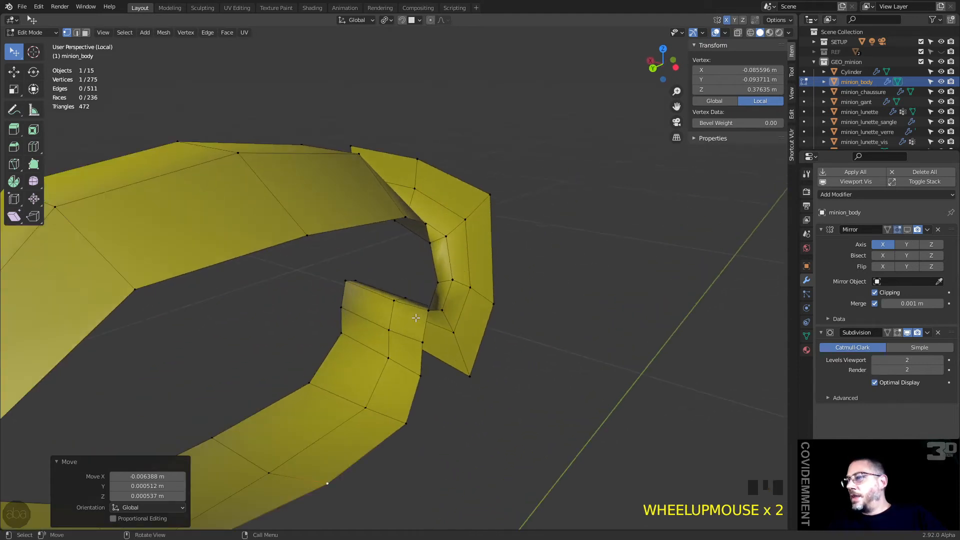
pyautogui.click(433, 312)
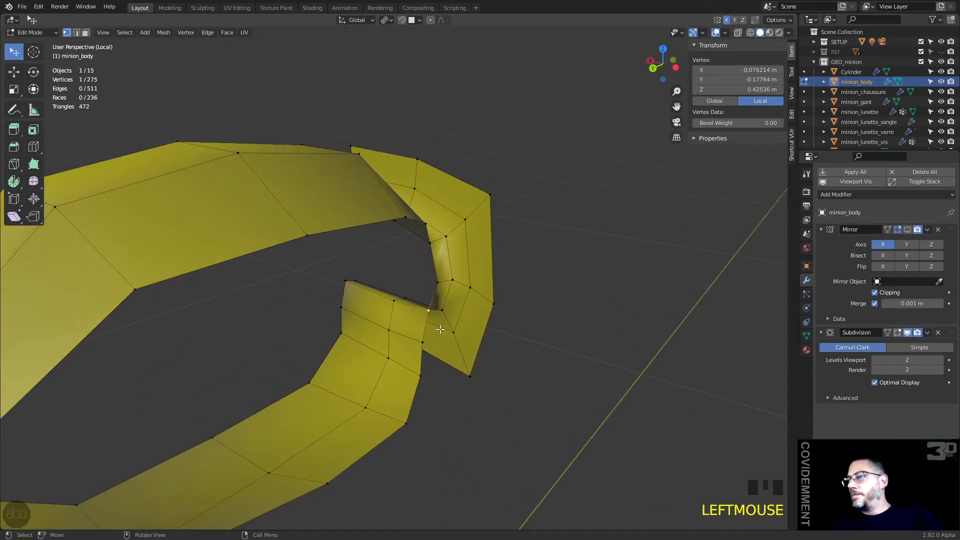
pyautogui.press('f')
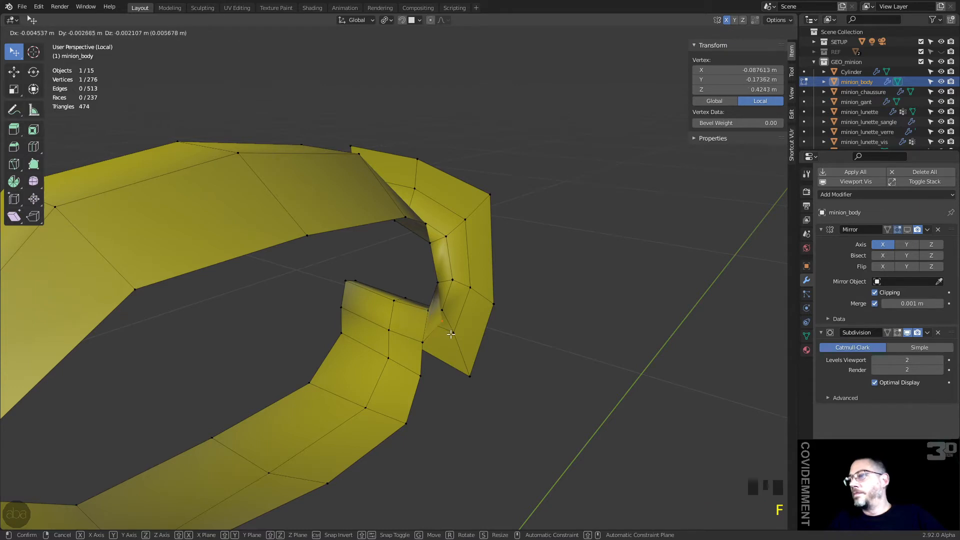
pyautogui.click(450, 323)
# Move the new corner vertex about 0.012 m backward and 0.015 m up, and lower it by about 0.003 m
pyautogui.moveTo(450, 323); pyautogui.dragTo(491, 288, button='middle')
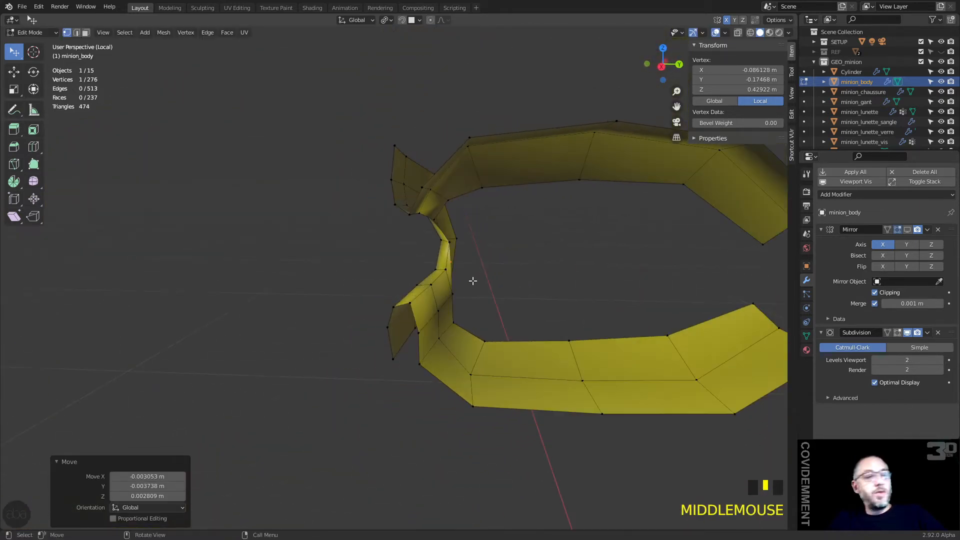
pyautogui.press('g')
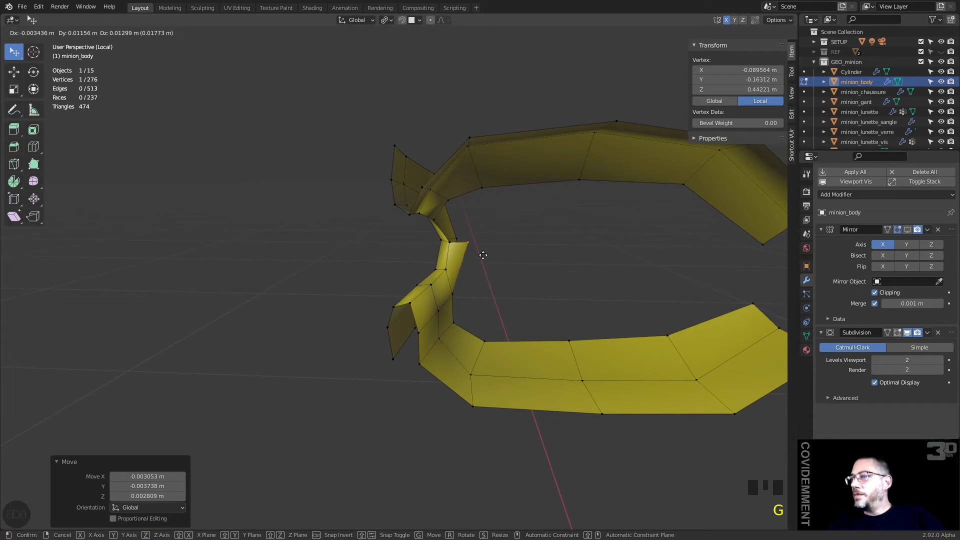
pyautogui.click(483, 252)
pyautogui.moveTo(473, 289); pyautogui.dragTo(307, 284, button='middle')
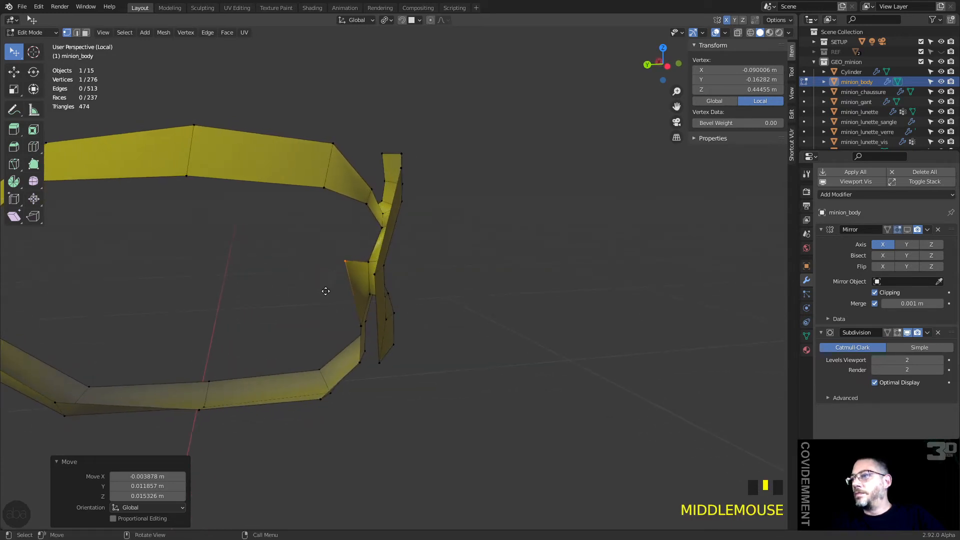
pyautogui.press('g')
pyautogui.click(329, 296)
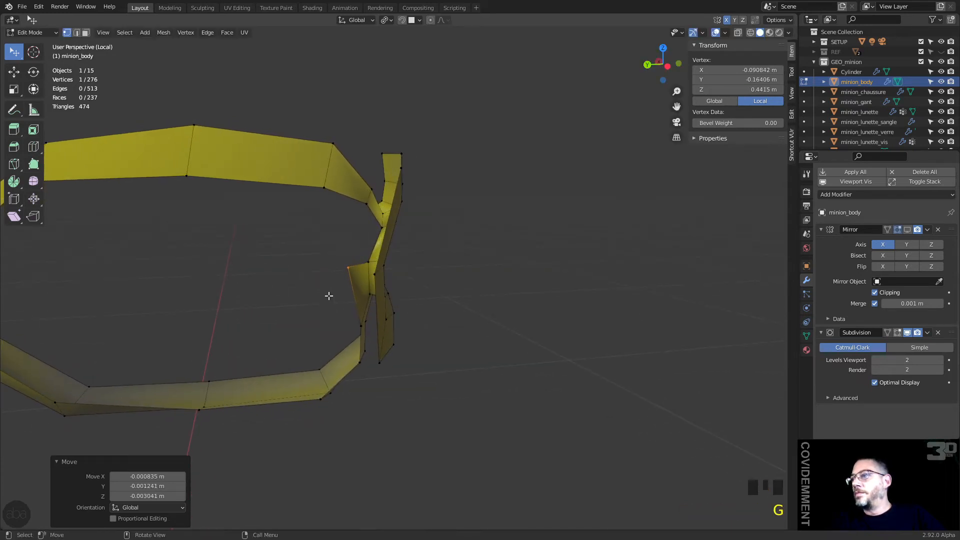
# Try to fill a triangular face between the new vertex and two mouth-corner vertices, and undo it
pyautogui.keyDown('shift'); pyautogui.click(366, 262); pyautogui.keyUp('shift')
pyautogui.keyDown('shift'); pyautogui.click(379, 227); pyautogui.keyUp('shift')
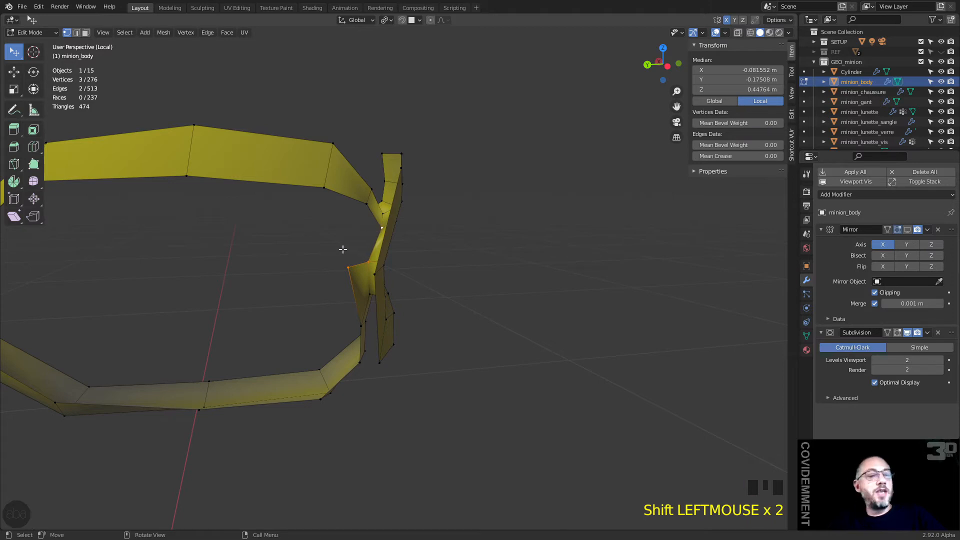
pyautogui.press('f')
pyautogui.rightClick(295, 271)
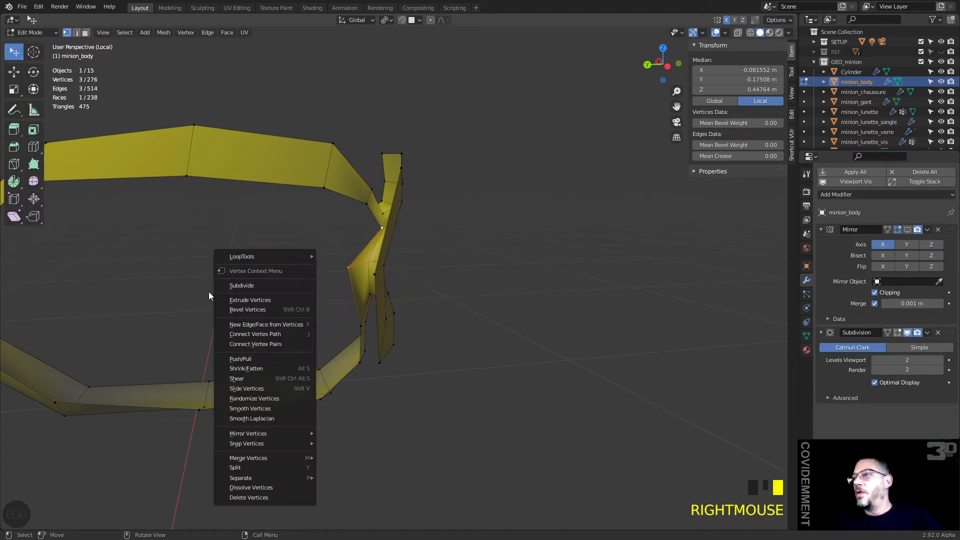
pyautogui.hotkey('ctrl', 'z')
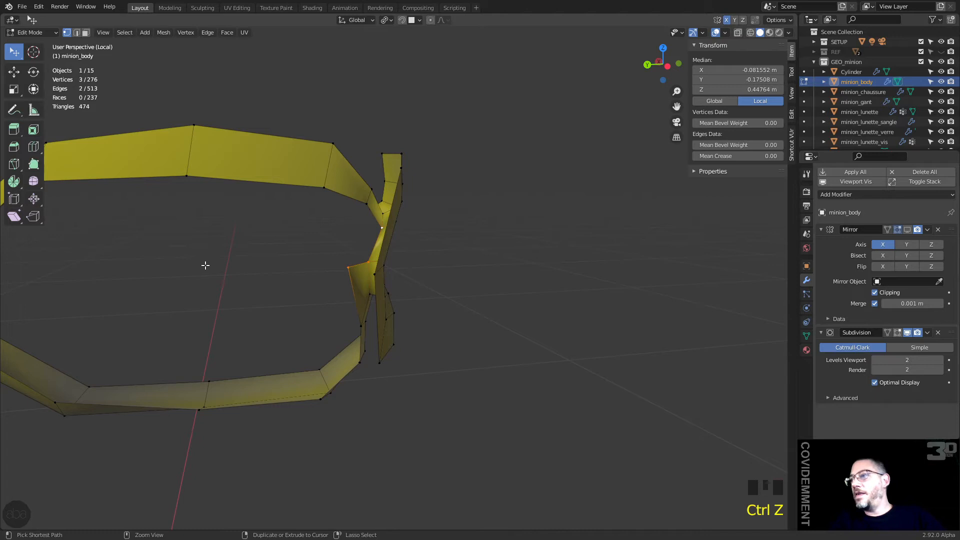
# Fill a four-sided face at the mouth corner, joining the new corner face to the upper strip
pyautogui.click(351, 266)
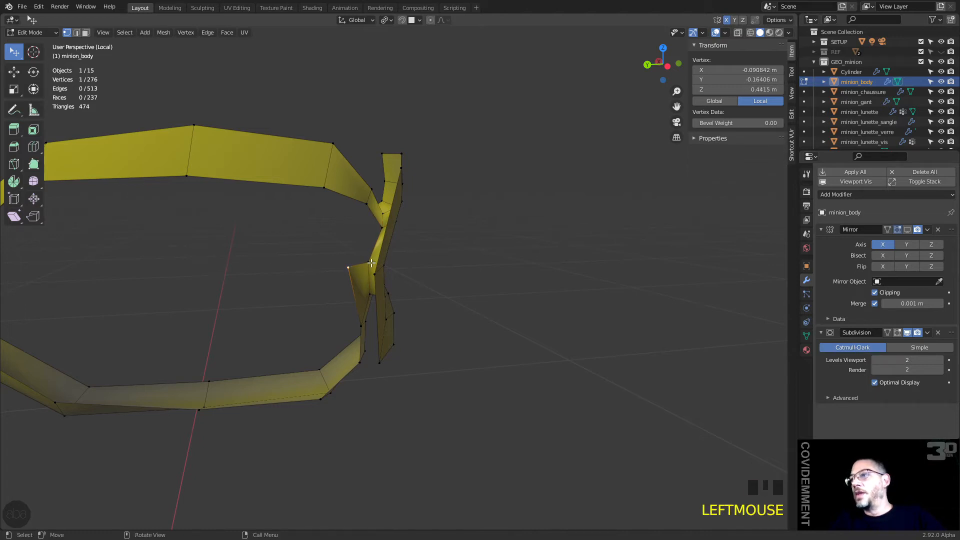
pyautogui.click(370, 252)
pyautogui.keyDown('shift'); pyautogui.click(368, 260); pyautogui.keyUp('shift')
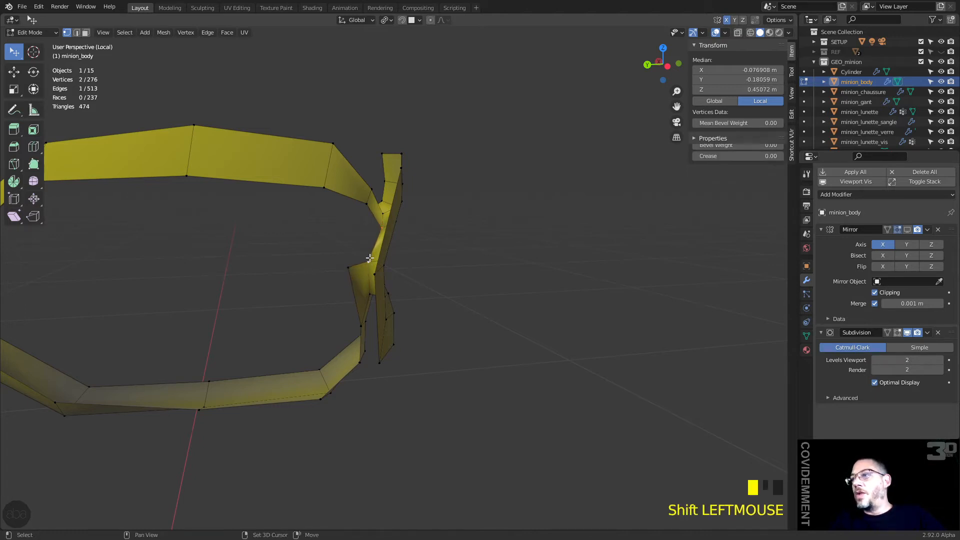
pyautogui.press('f')
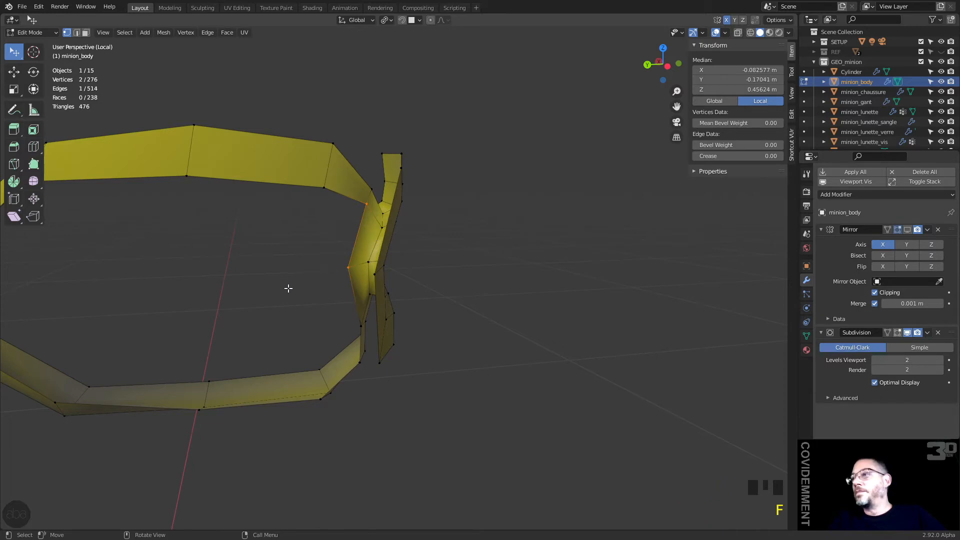
# Fill two more faces backward along the upper strip's outer edge, shifting the last free vertex about 0.008 m forward
pyautogui.click(339, 261)
pyautogui.moveTo(313, 262); pyautogui.dragTo(366, 230, button='middle')
pyautogui.press('f')
pyautogui.click(329, 250)
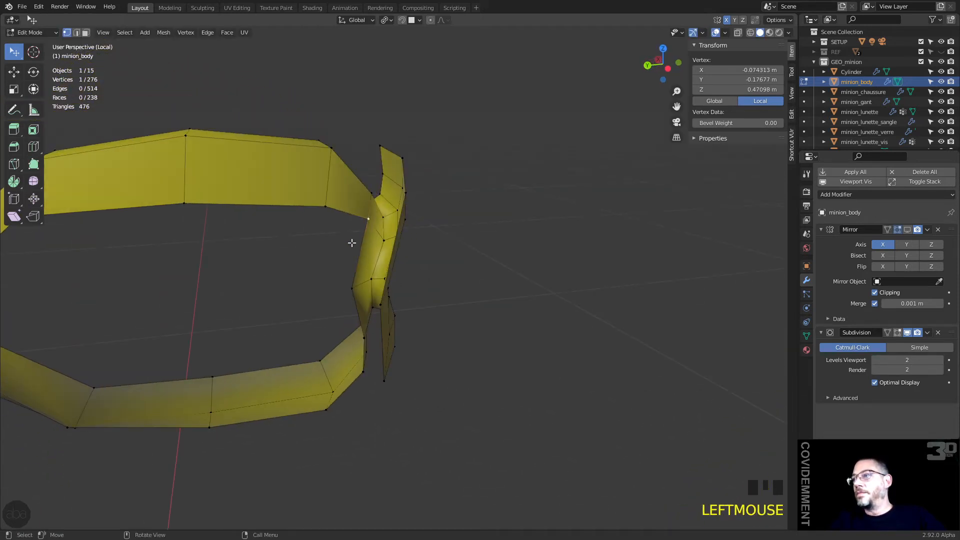
pyautogui.press('f')
pyautogui.click(369, 246)
pyautogui.press('f')
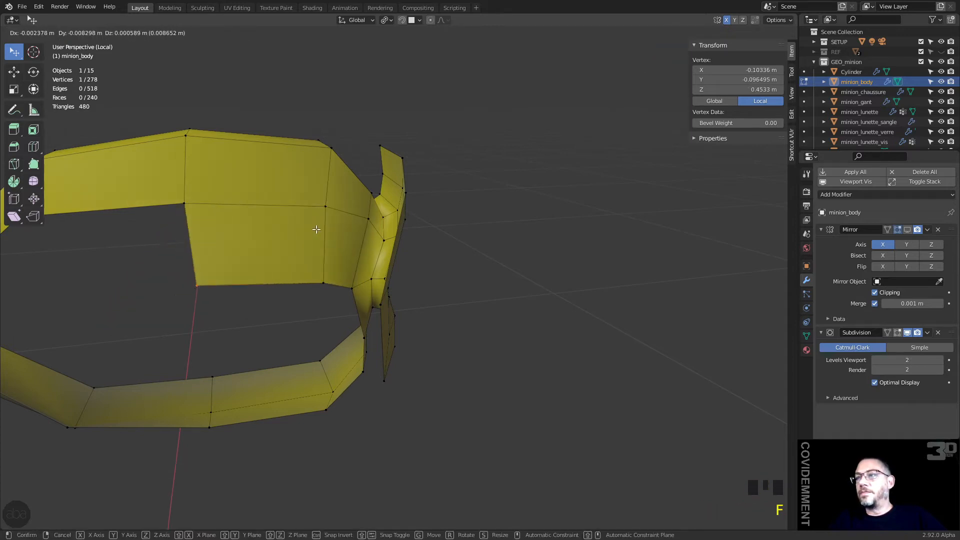
pyautogui.click(316, 229)
# Move the three outer vertices of the lower strip nearest the mouth corner outward one by one, the third about 0.01 m
pyautogui.moveTo(316, 229); pyautogui.dragTo(296, 221, button='middle')
pyautogui.moveTo(313, 278); pyautogui.dragTo(476, 312, button='middle')
pyautogui.scroll(-2, 475, 313)
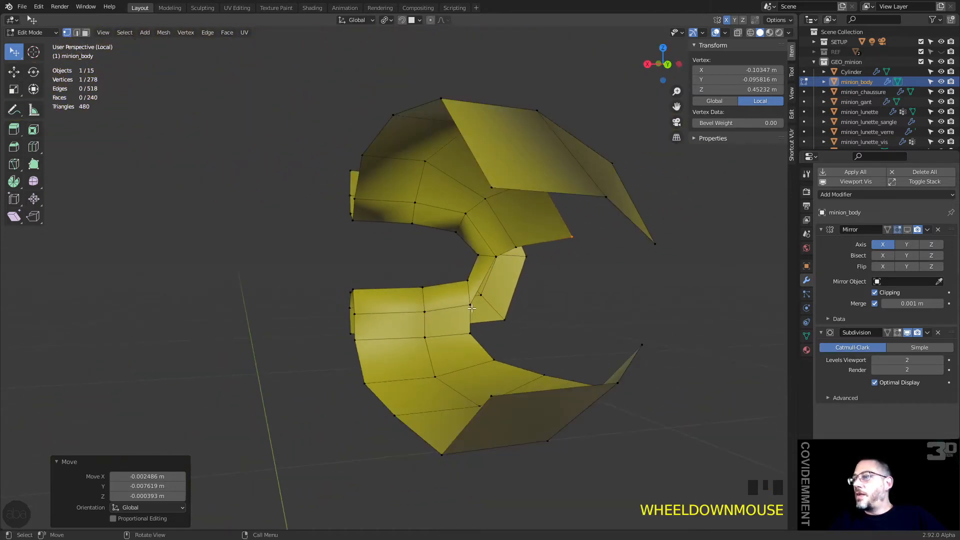
pyautogui.click(472, 308)
pyautogui.press('f')
pyautogui.rightClick(497, 303)
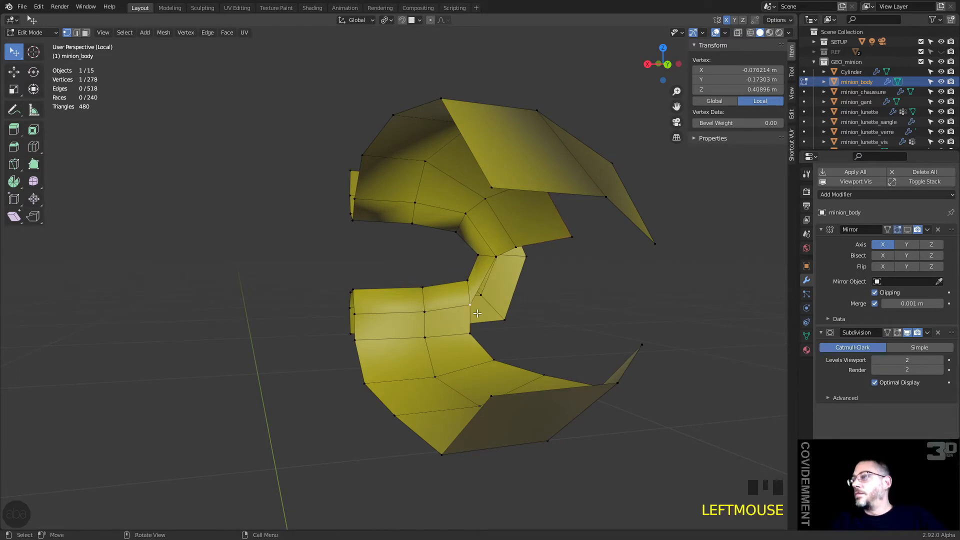
pyautogui.press('g')
pyautogui.click(490, 309)
pyautogui.click(477, 336)
pyautogui.press('g')
pyautogui.click(501, 330)
pyautogui.click(503, 356)
pyautogui.press('g')
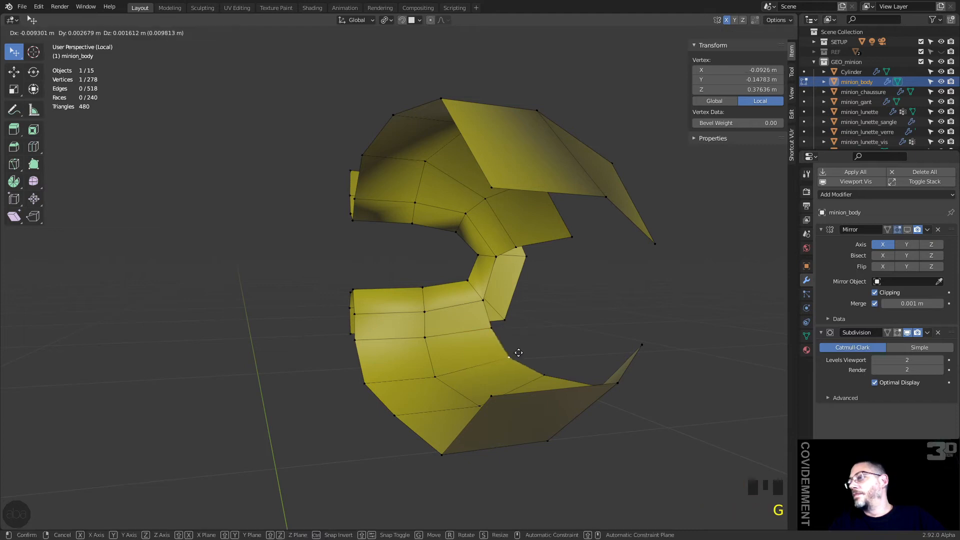
pyautogui.click(517, 352)
# Push the lower strip's middle and rear outer vertices outward in a view from below, the middle one about 0.008 m
pyautogui.moveTo(546, 371); pyautogui.dragTo(320, 216, button='middle')
pyautogui.click(241, 174)
pyautogui.press('g')
pyautogui.click(231, 159)
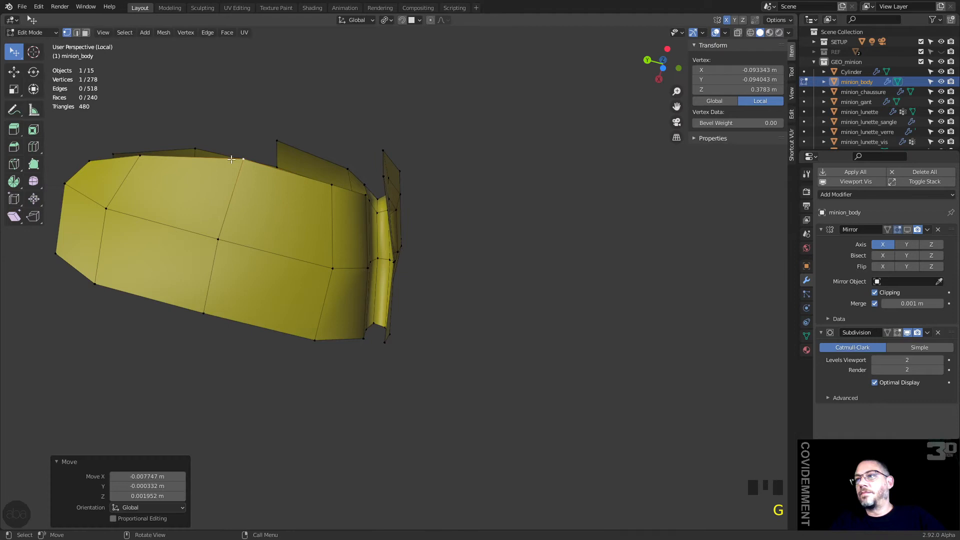
pyautogui.click(137, 161)
pyautogui.press('g')
pyautogui.click(132, 145)
# Try to fill a face from the lower strip's outer vertex beside the mouth corner, and undo it
pyautogui.moveTo(132, 145); pyautogui.dragTo(273, 317, button='middle')
pyautogui.moveTo(346, 304); pyautogui.dragTo(369, 306, button='middle')
pyautogui.click(379, 292)
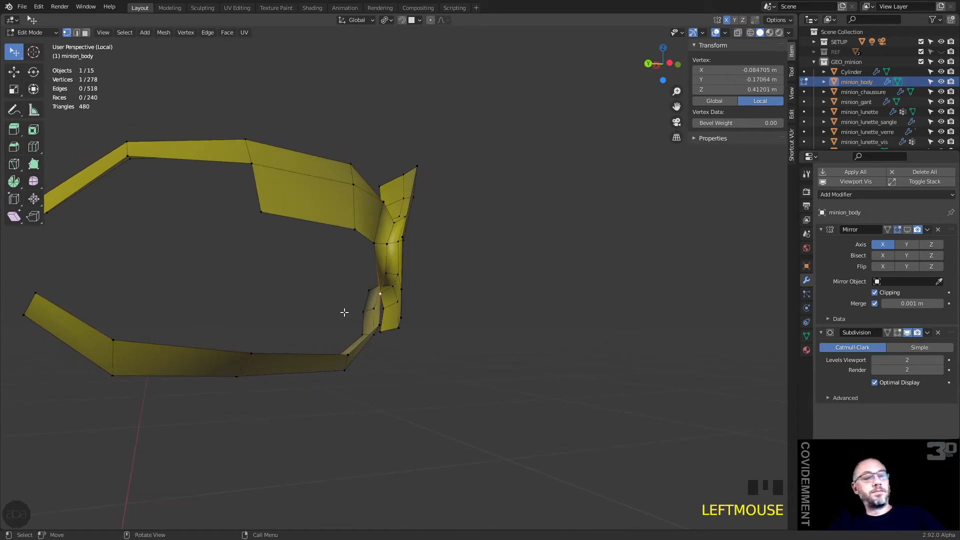
pyautogui.press('f')
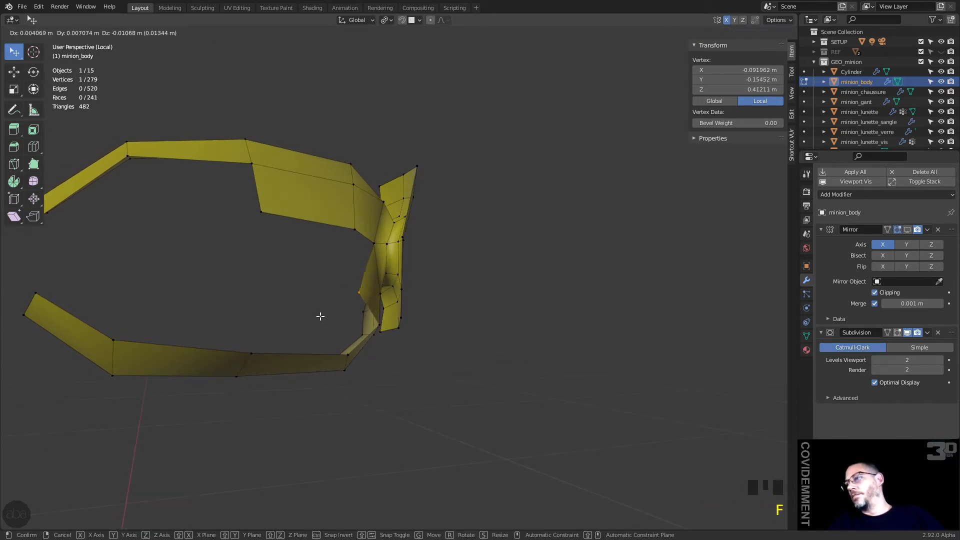
pyautogui.click(328, 301)
pyautogui.moveTo(349, 310); pyautogui.dragTo(317, 208, button='middle')
pyautogui.hotkey('ctrl', 'z')
# Fill two more faces along the upper strip's rear outer edge, raising the last free vertex about 0.015 m
pyautogui.click(322, 213)
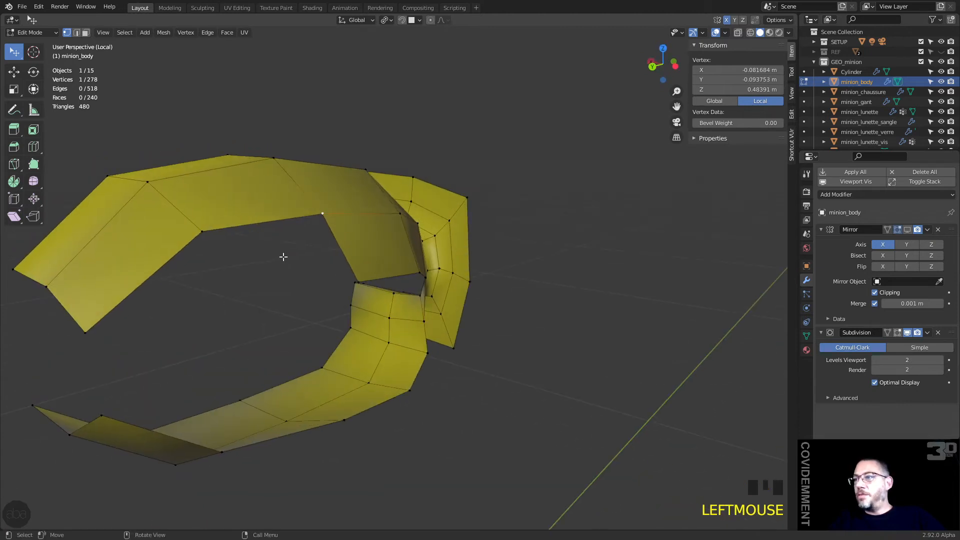
pyautogui.press('f')
pyautogui.click(258, 248)
pyautogui.click(200, 237)
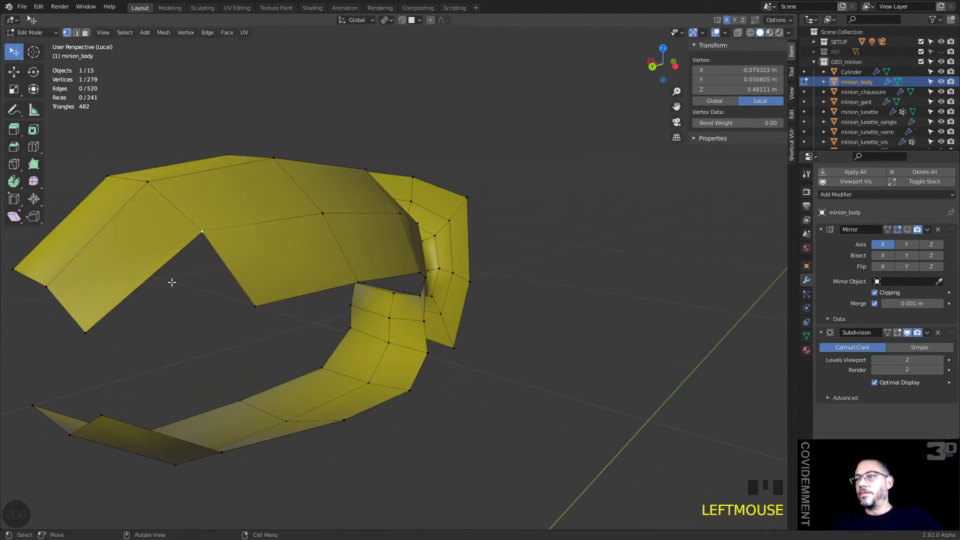
pyautogui.press('f')
pyautogui.click(163, 260)
# Fill a face between the rear outer edges of the upper and lower strips to bridge the back of the cavity
pyautogui.moveTo(162, 260); pyautogui.dragTo(62, 282, button='middle')
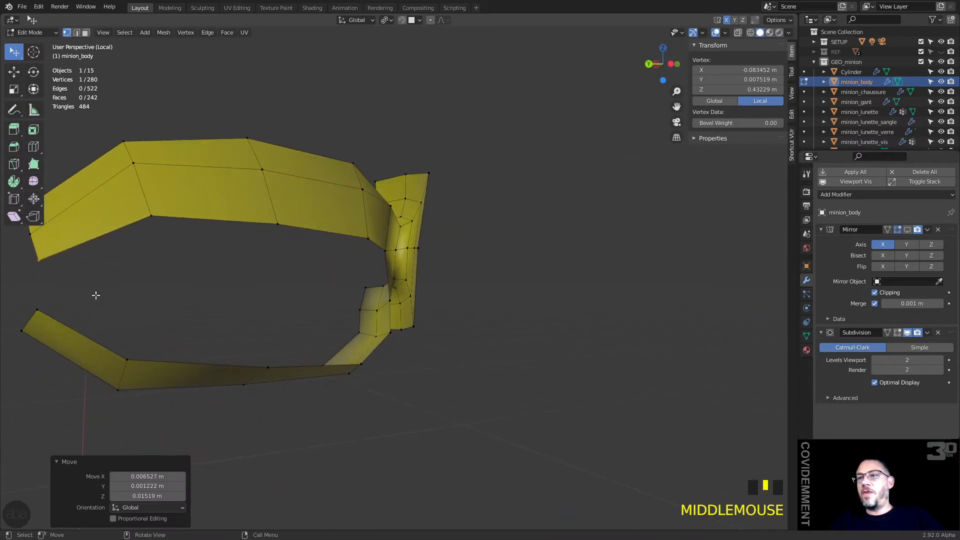
pyautogui.click(40, 259)
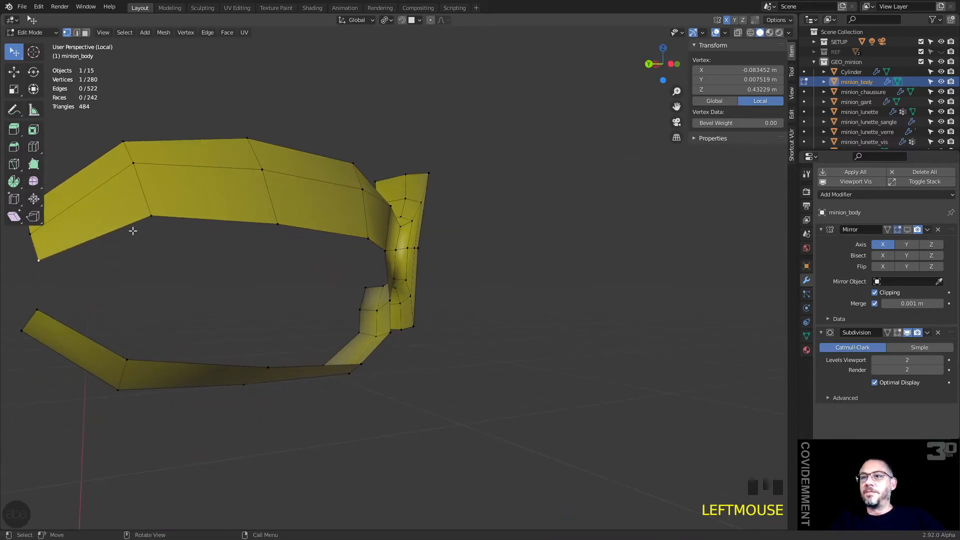
pyautogui.keyDown('shift'); pyautogui.click(149, 217); pyautogui.keyUp('shift')
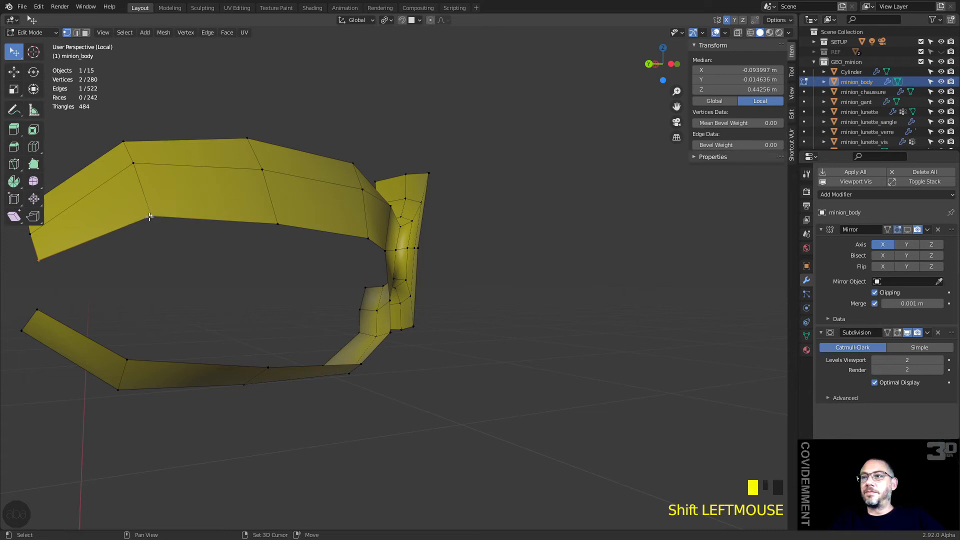
pyautogui.keyDown('shift'); pyautogui.click(38, 310); pyautogui.keyUp('shift')
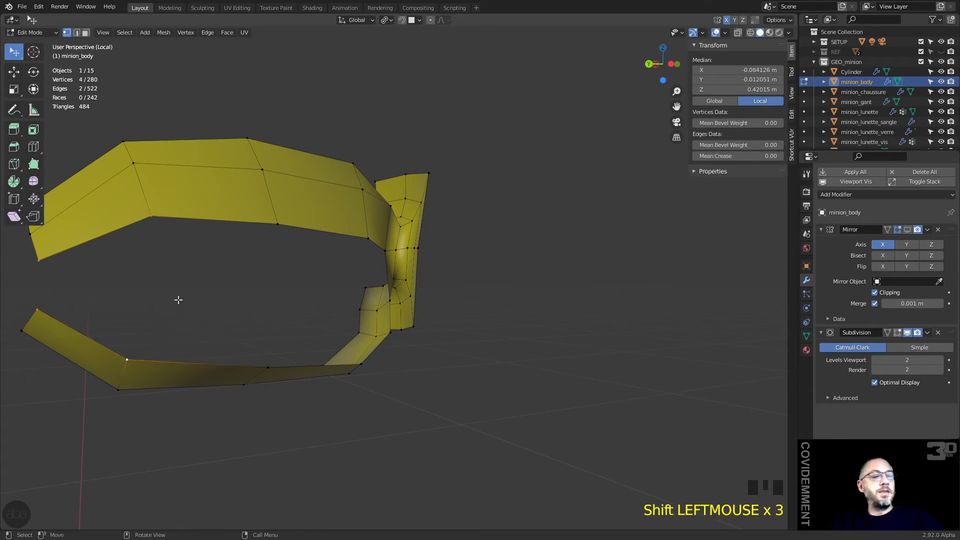
pyautogui.press('f')
# Fill the remaining side opening with three faces, working from the rear bridge forward to the mouth corner
pyautogui.click(161, 220)
pyautogui.keyDown('shift'); pyautogui.click(160, 345); pyautogui.keyUp('shift')
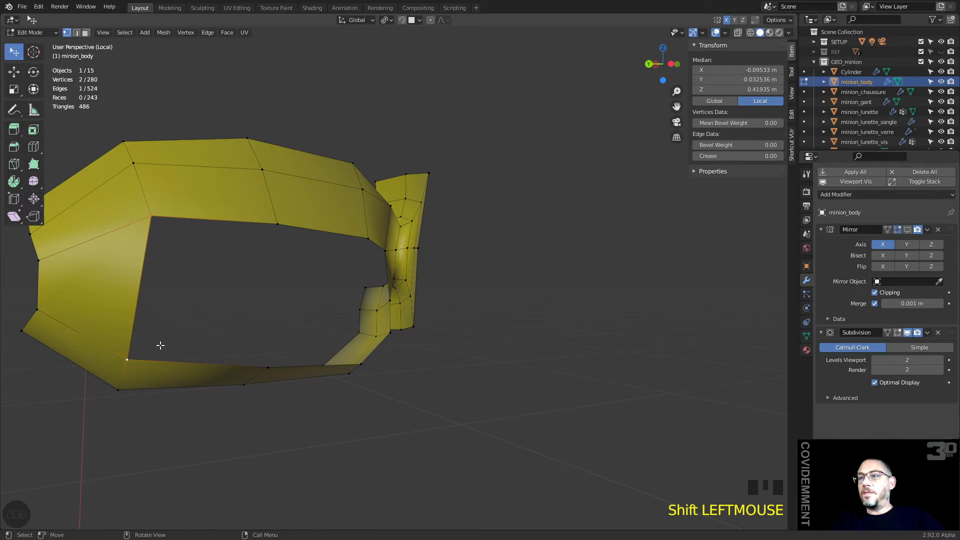
pyautogui.press('f')
pyautogui.press('f')
pyautogui.press('f')
# Add one centred loop cut lengthwise through the side faces joining the upper and lower strips
pyautogui.moveTo(236, 330); pyautogui.dragTo(392, 323, button='middle')
pyautogui.scroll(-1, 358, 322)
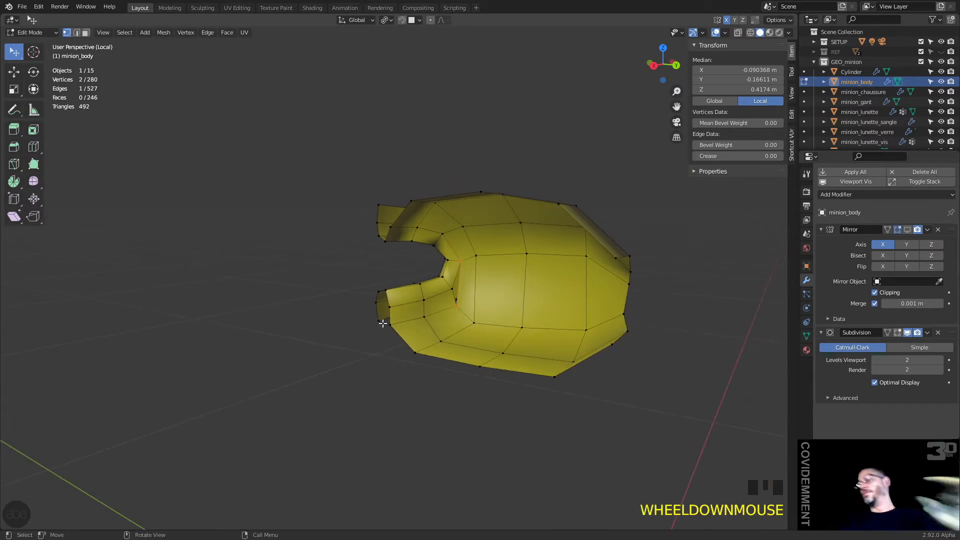
pyautogui.moveTo(382, 324); pyautogui.dragTo(460, 287, button='middle')
pyautogui.scroll(-1, 490, 295)
pyautogui.scroll(2, 546, 304)
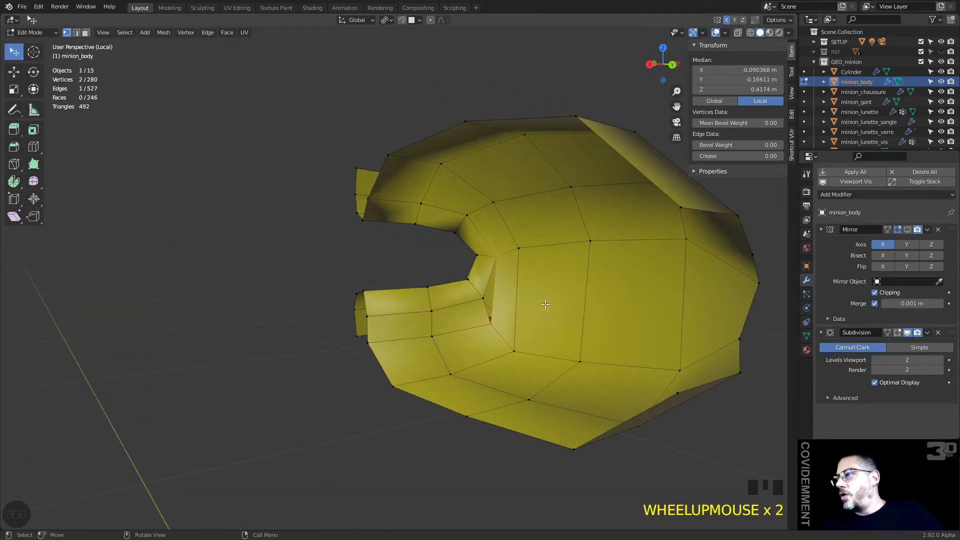
pyautogui.hotkey('ctrl', 'r')
pyautogui.click(680, 307)
pyautogui.click(681, 307)
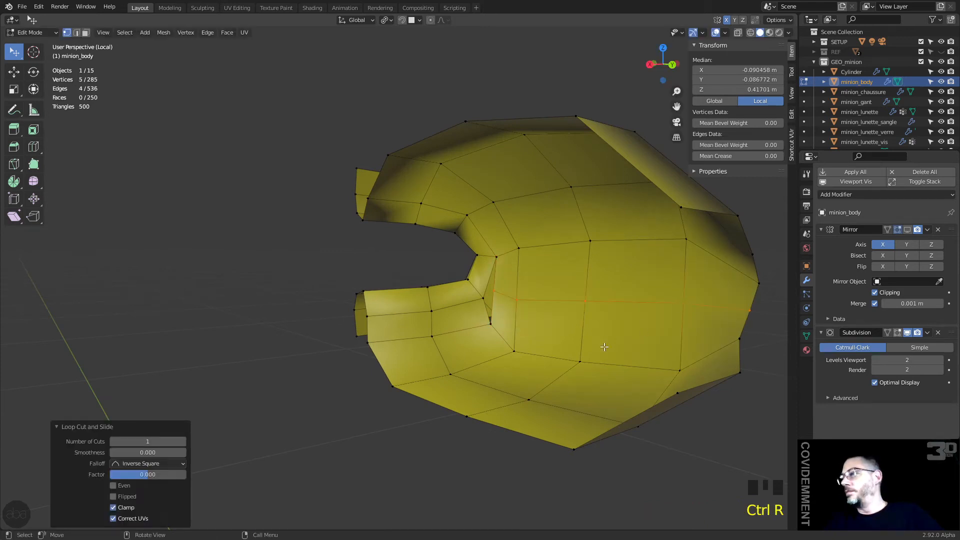
# Move the new loop's three front vertices together, about 0.007 m outward and 0.007 m down
pyautogui.click(553, 332)
pyautogui.click(496, 290)
pyautogui.moveTo(499, 290); pyautogui.dragTo(514, 313, button='middle')
pyautogui.keyDown('shift'); pyautogui.click(544, 296); pyautogui.keyUp('shift')
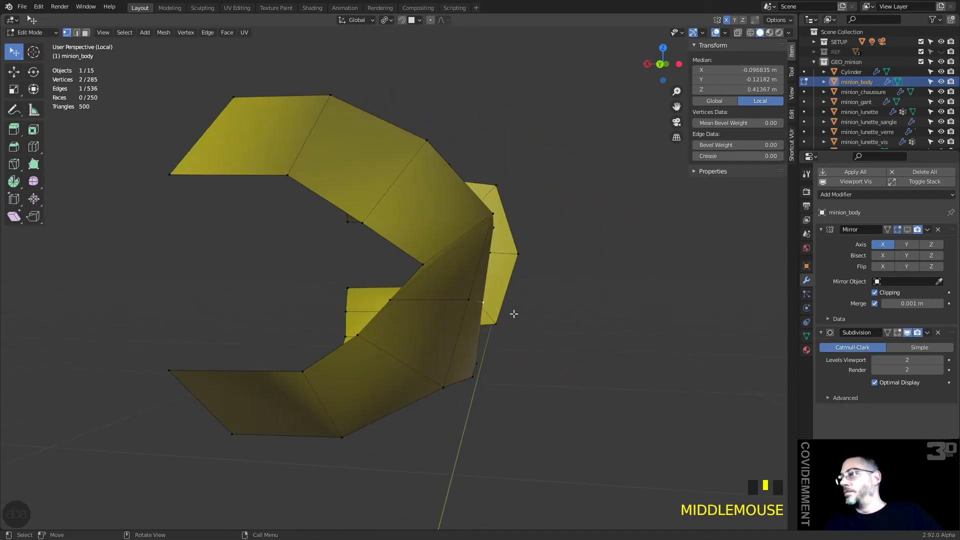
pyautogui.keyDown('shift'); pyautogui.click(468, 302); pyautogui.keyUp('shift')
pyautogui.press('g')
pyautogui.click(487, 325)
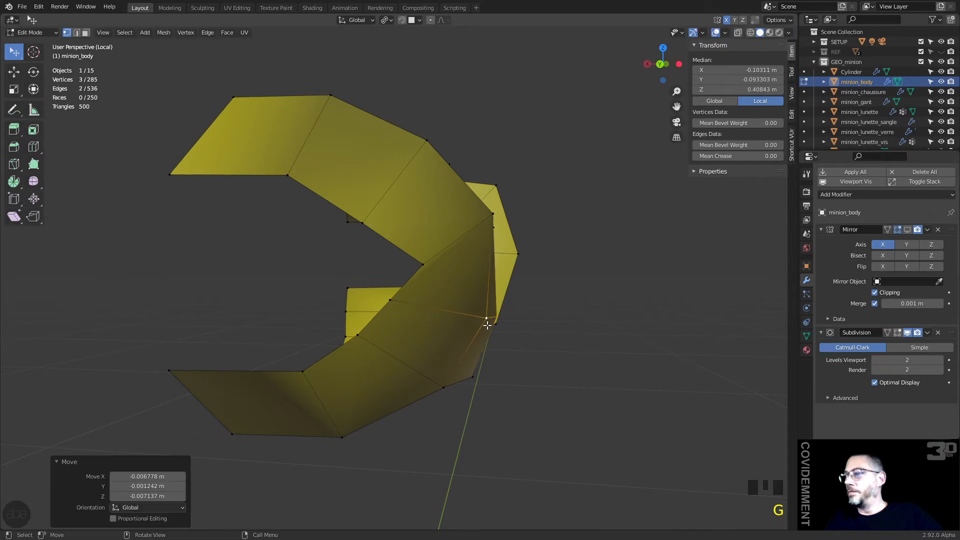
# Move the two upper vertices of the side's rear inner edge inward and up, about 0.009 m and 0.007 m higher respectively
pyautogui.click(363, 225)
pyautogui.press('g')
pyautogui.click(410, 255)
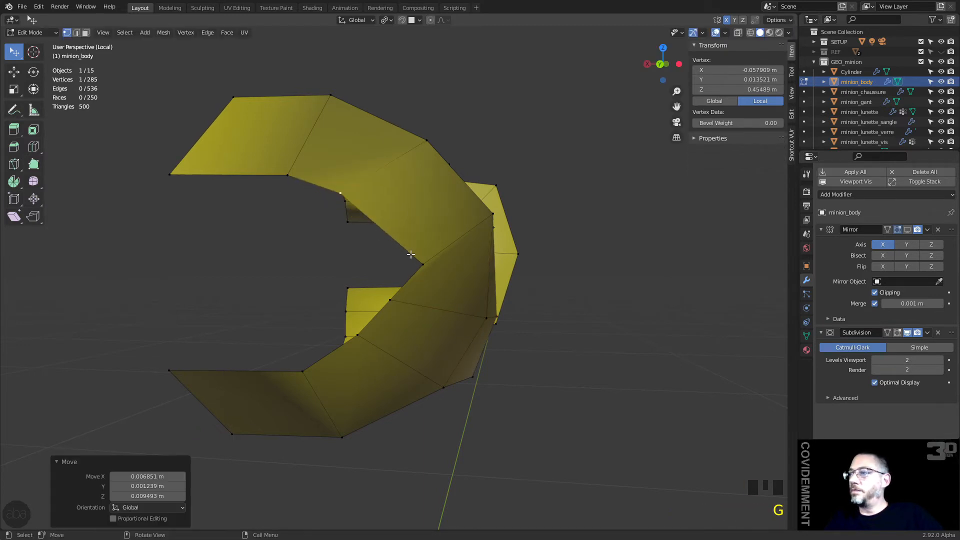
pyautogui.click(422, 261)
pyautogui.press('g')
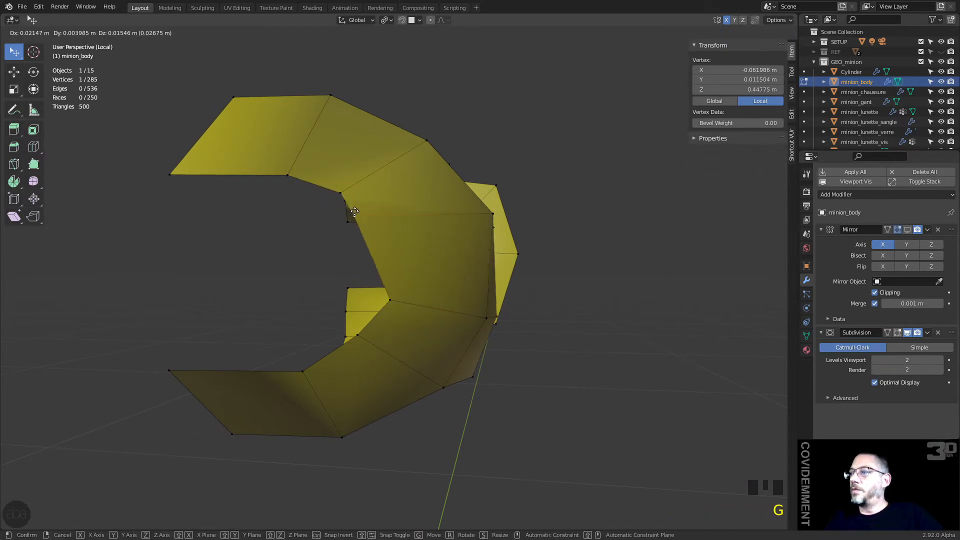
pyautogui.click(380, 234)
# Merge the two separated vertices beside the mouth corner at the last selected one
pyautogui.moveTo(380, 234); pyautogui.dragTo(302, 257, button='middle')
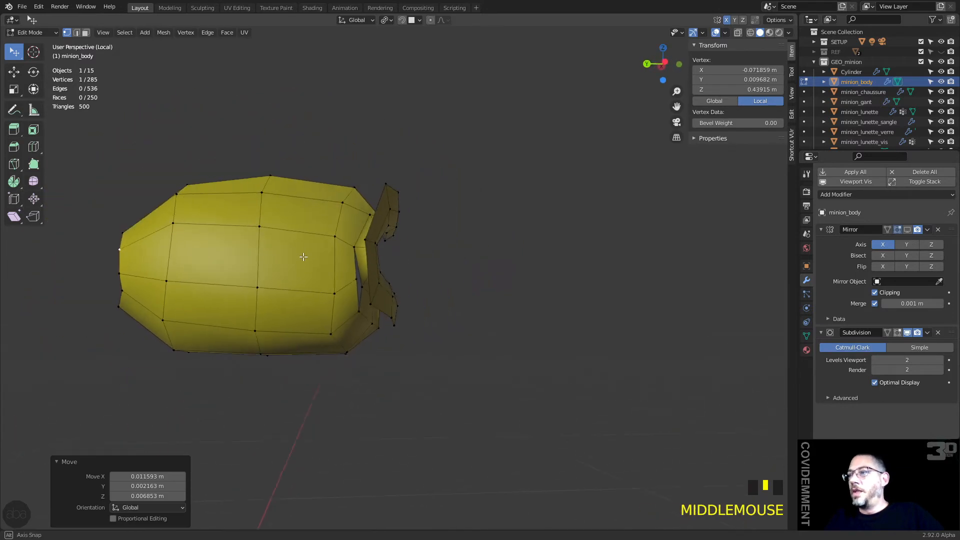
pyautogui.scroll(-1, 354, 300)
pyautogui.scroll(3, 354, 300)
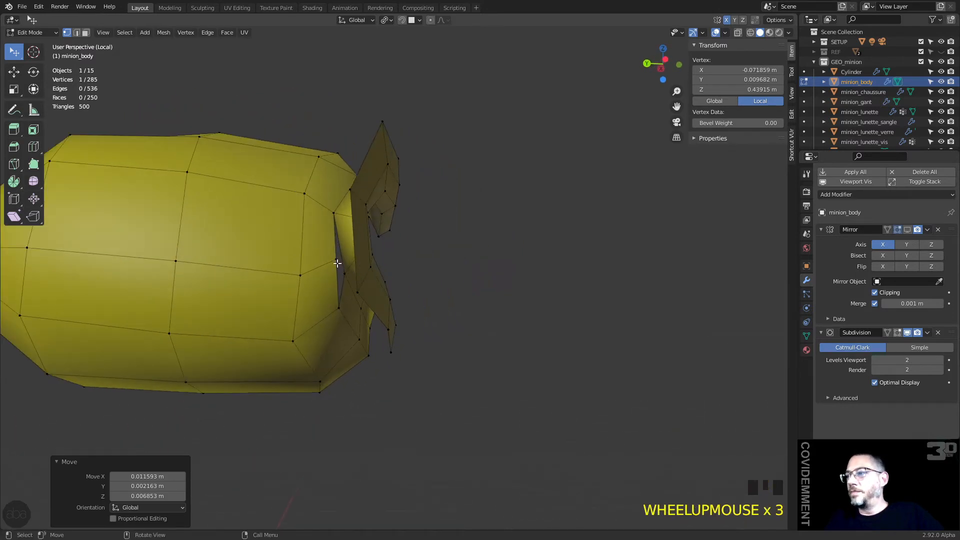
pyautogui.click(337, 260)
pyautogui.keyDown('shift'); pyautogui.click(344, 274); pyautogui.keyUp('shift')
pyautogui.press('m')
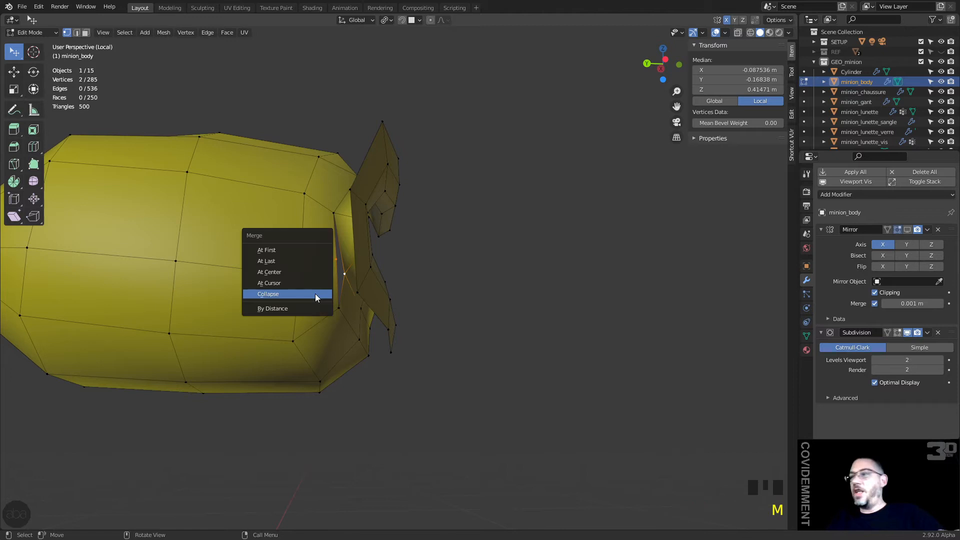
pyautogui.click(296, 262)
# Reposition two lower vertices behind the mouth corner, the front one about 0.005 m down and the next about 0.004 m up
pyautogui.moveTo(298, 268); pyautogui.dragTo(431, 288, button='middle')
pyautogui.scroll(-2, 493, 304)
pyautogui.click(401, 313)
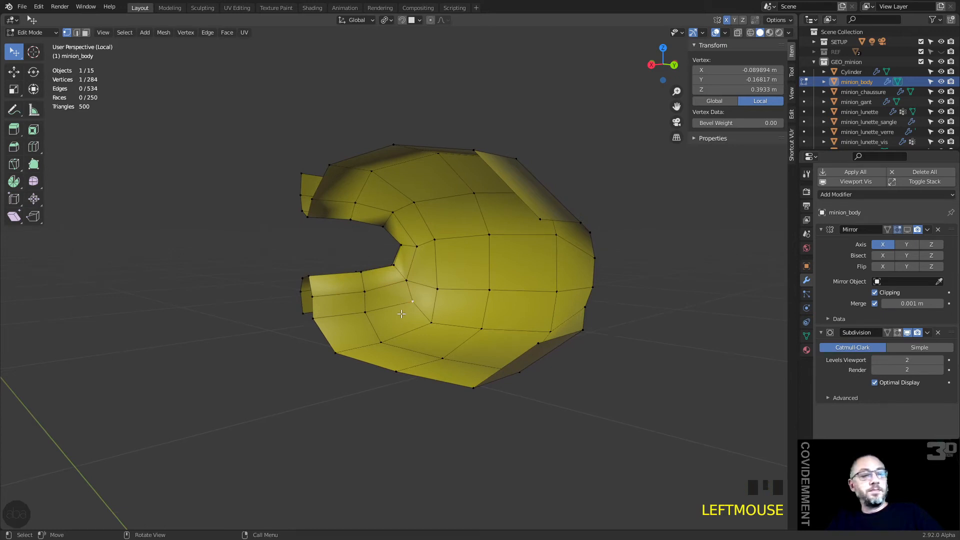
pyautogui.press('g')
pyautogui.click(395, 319)
pyautogui.moveTo(396, 319); pyautogui.dragTo(404, 295, button='middle')
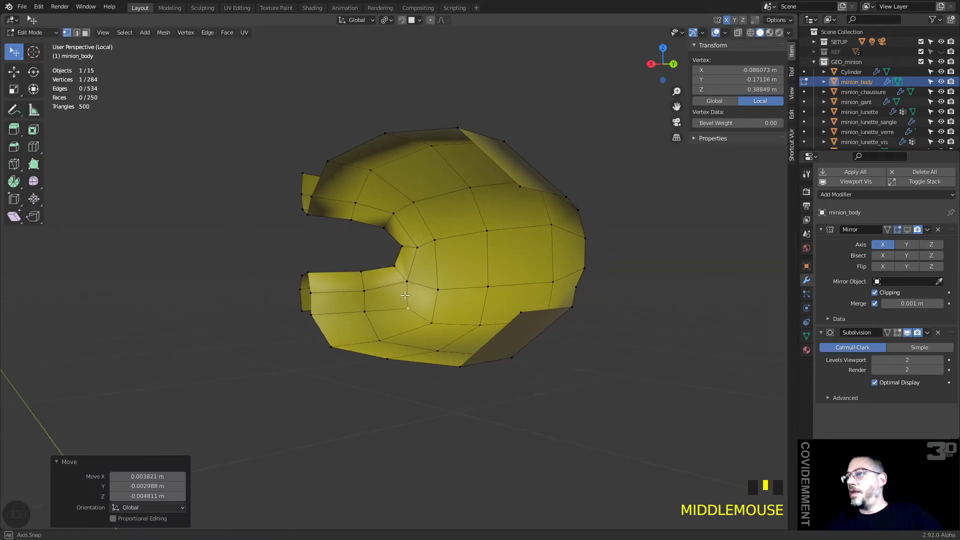
pyautogui.moveTo(400, 217); pyautogui.dragTo(421, 327, button='middle')
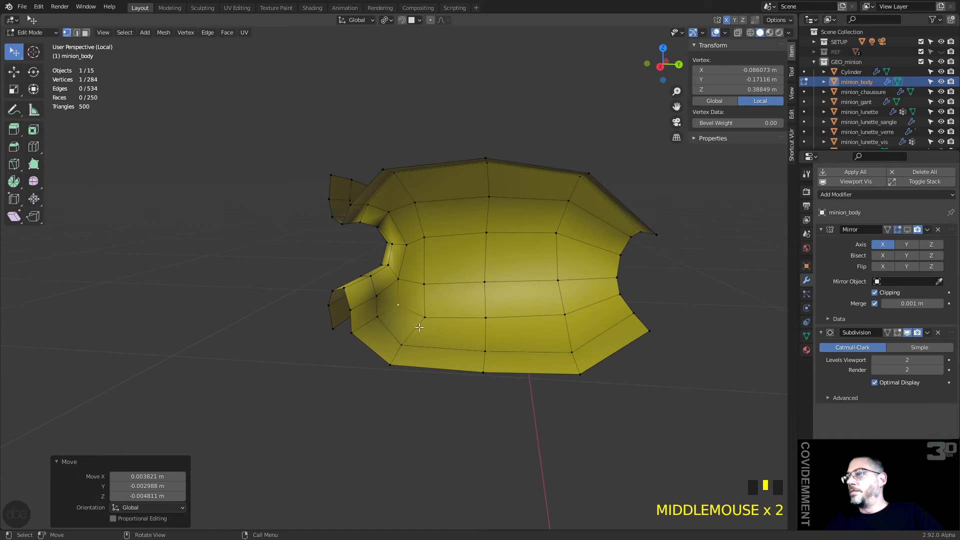
pyautogui.click(429, 308)
pyautogui.press('g')
pyautogui.click(431, 305)
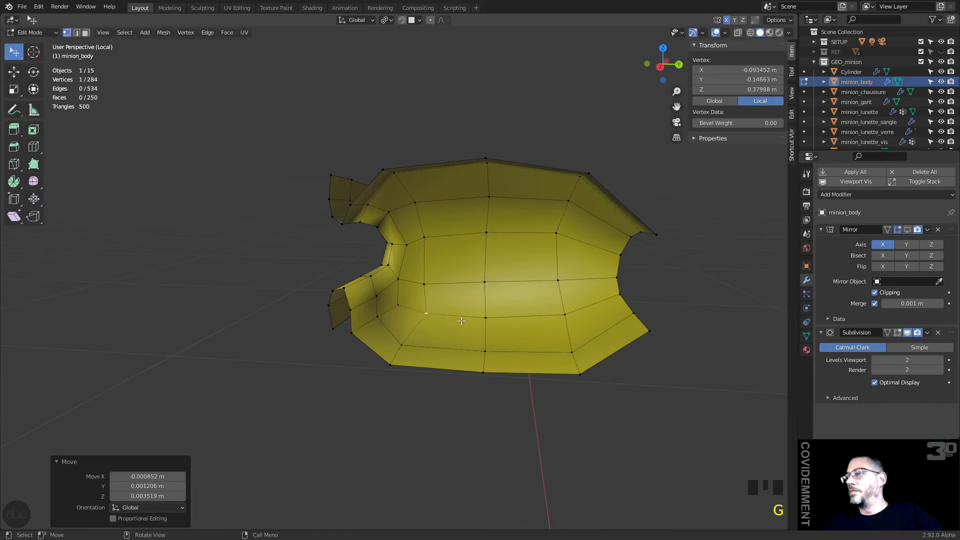
# Adjust four vertices on the cavity's side to even out the loops, lowering the upper row's rear two by about 0.008 m and 0.006 m
pyautogui.click(425, 243)
pyautogui.press('g')
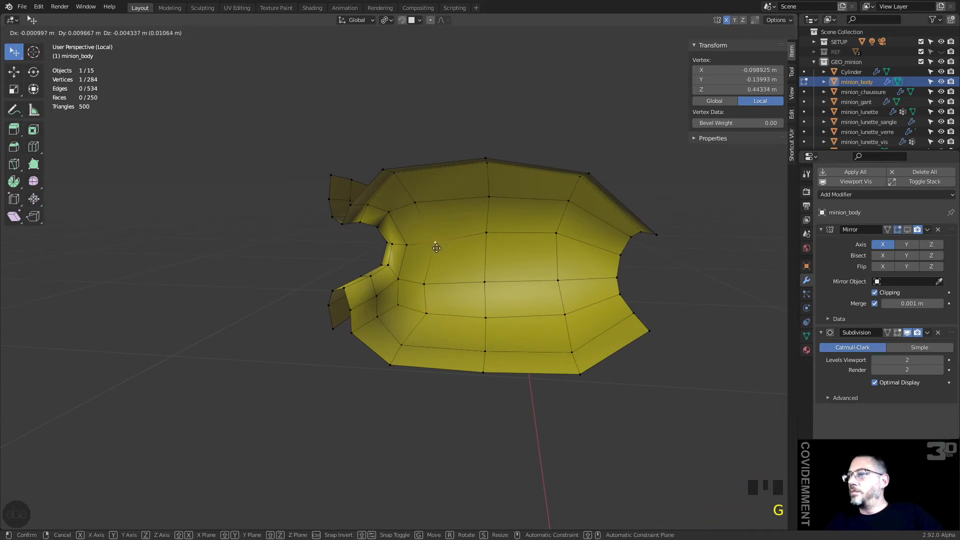
pyautogui.click(432, 249)
pyautogui.click(431, 278)
pyautogui.press('g')
pyautogui.click(440, 277)
pyautogui.click(488, 237)
pyautogui.press('g')
pyautogui.click(488, 242)
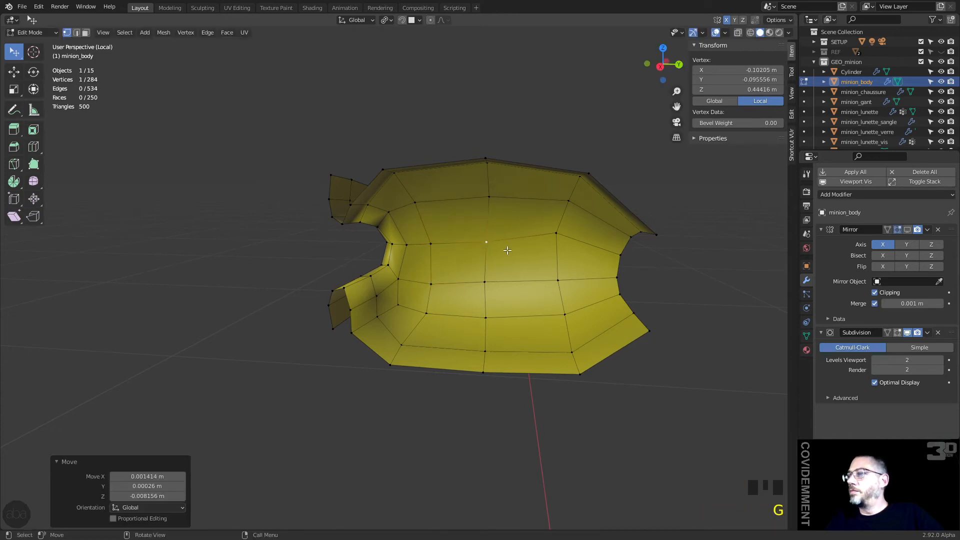
pyautogui.click(549, 238)
pyautogui.press('g')
pyautogui.click(545, 249)
# Try to close the cavity's rear opening with three faces bridging its upper and lower edges toward the mirror centre
pyautogui.moveTo(545, 249); pyautogui.dragTo(418, 245, button='middle')
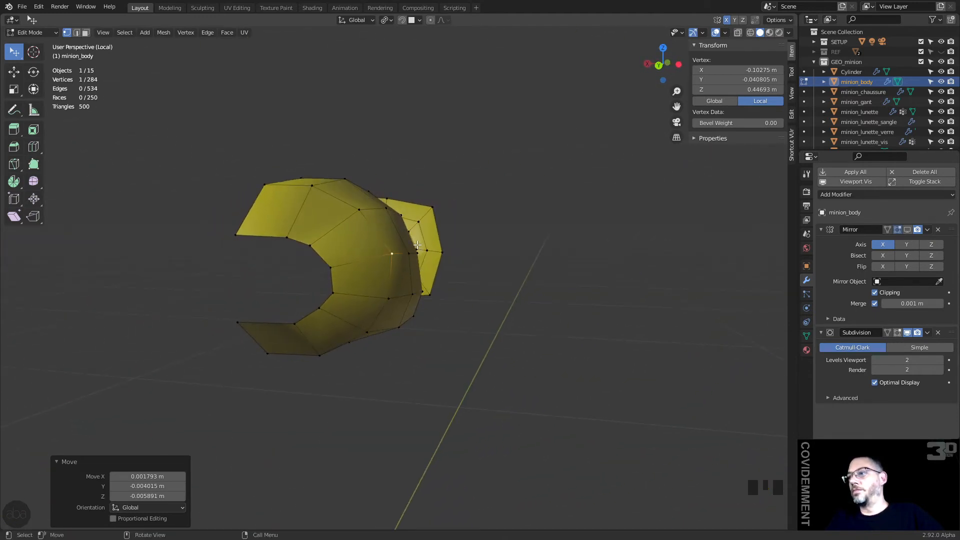
pyautogui.click(335, 267)
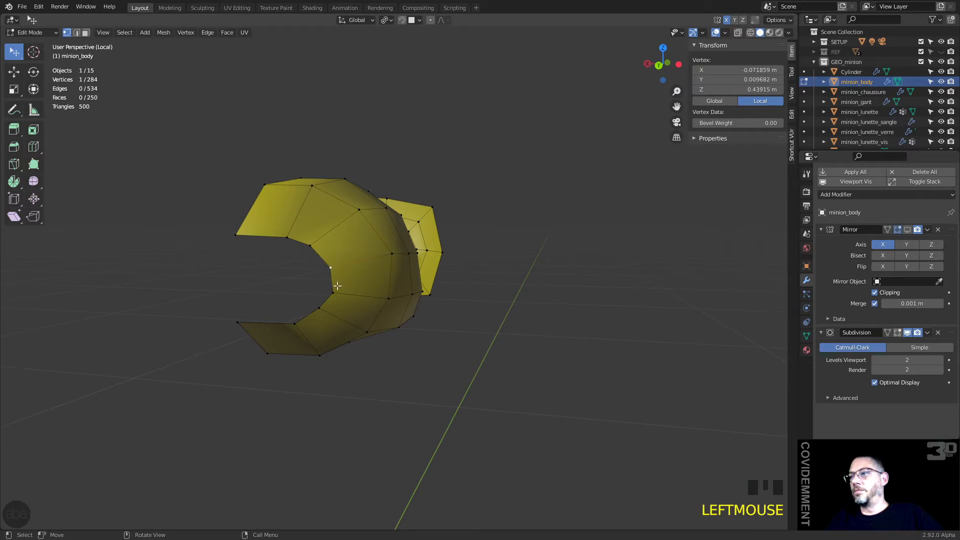
pyautogui.keyDown('shift'); pyautogui.click(345, 289); pyautogui.keyUp('shift')
pyautogui.press('f')
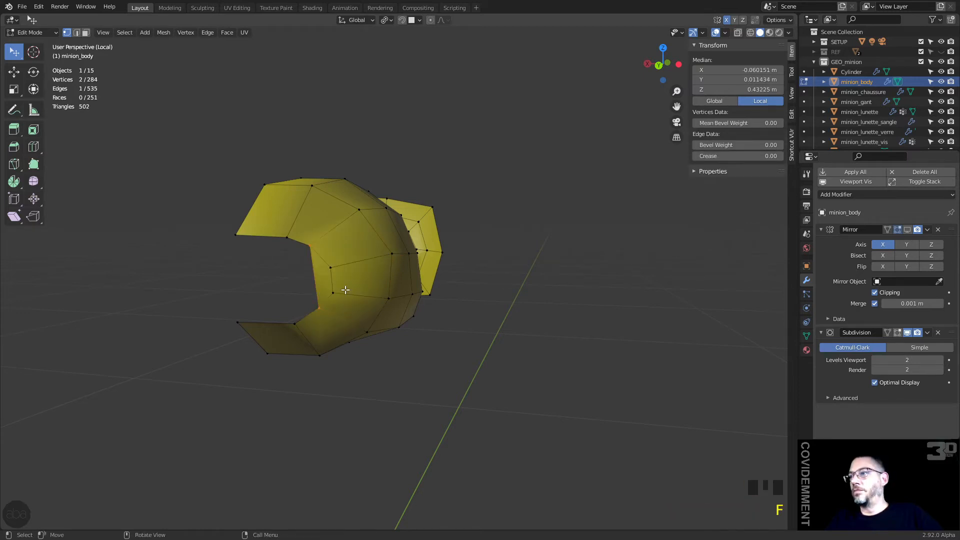
pyautogui.press('f')
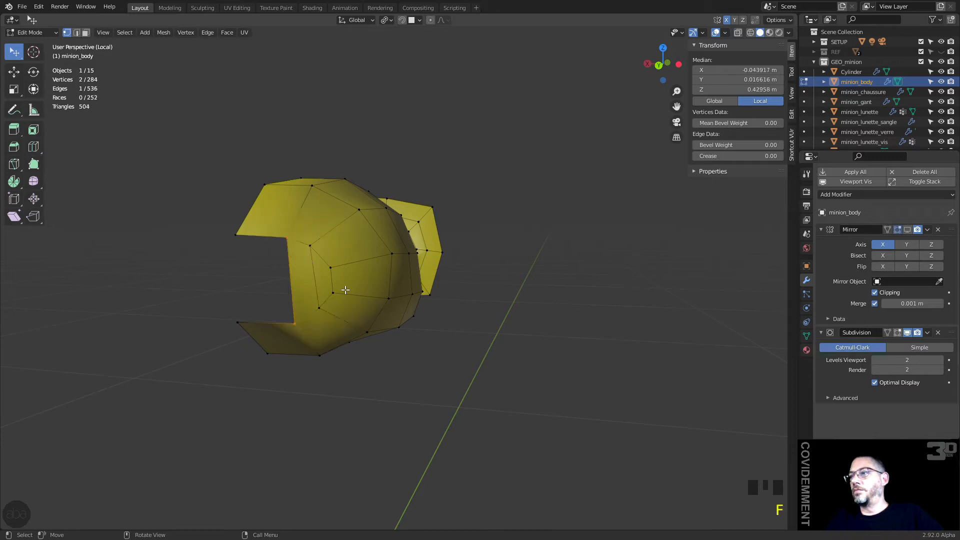
pyautogui.press('f')
pyautogui.moveTo(345, 290); pyautogui.dragTo(481, 262, button='middle')
pyautogui.scroll(1, 537, 246)
pyautogui.scroll(-2, 480, 262)
pyautogui.scroll(8, 402, 271)
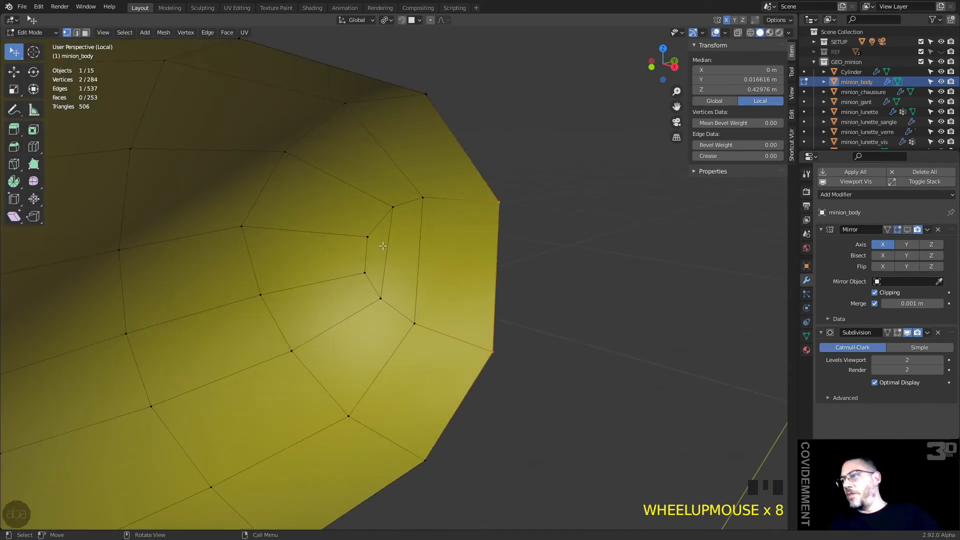
# Undo the three faces filled across the rear opening
pyautogui.hotkey('ctrl', 'z')
pyautogui.hotkey('ctrl', 'z')
pyautogui.hotkey('ctrl', 'z')
pyautogui.hotkey('ctrl', 'z')
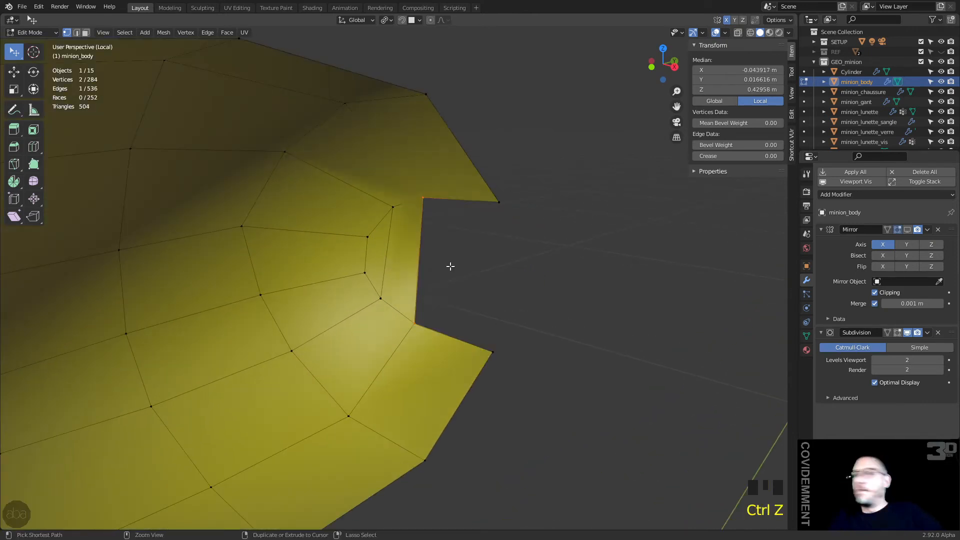
# Extrude the short outermost edge of the rear opening toward the centre, about 0.025 m in X and 0.024 m in Y
pyautogui.click(376, 249)
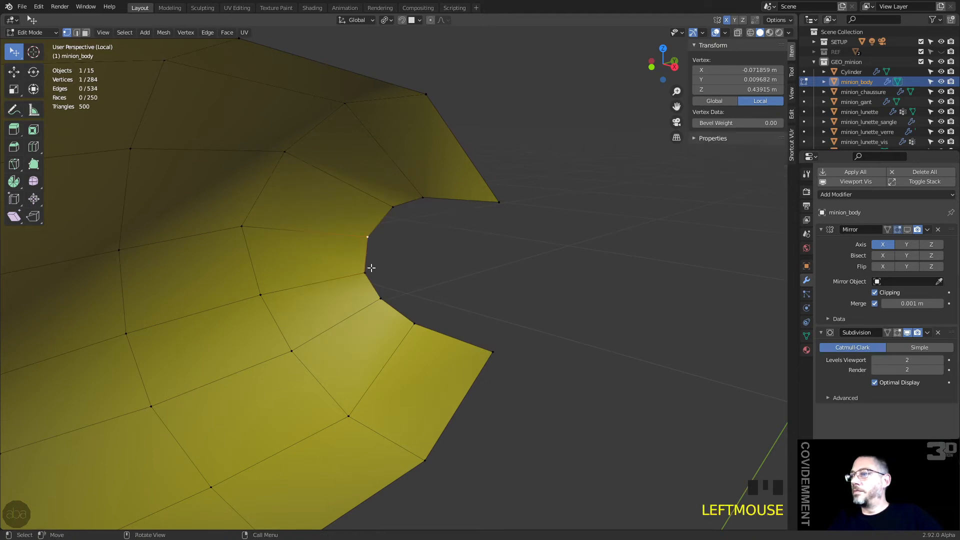
pyautogui.keyDown('shift'); pyautogui.click(382, 265); pyautogui.keyUp('shift')
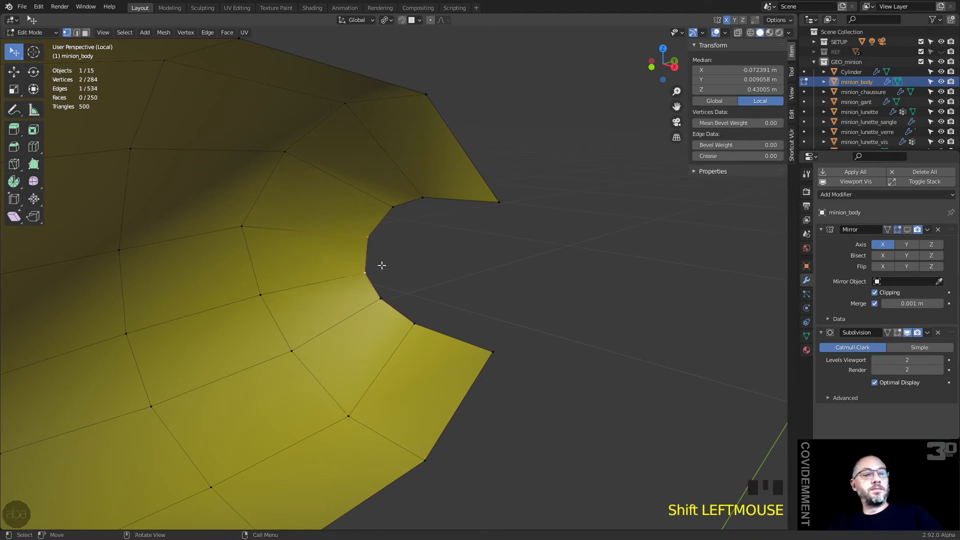
pyautogui.press('e')
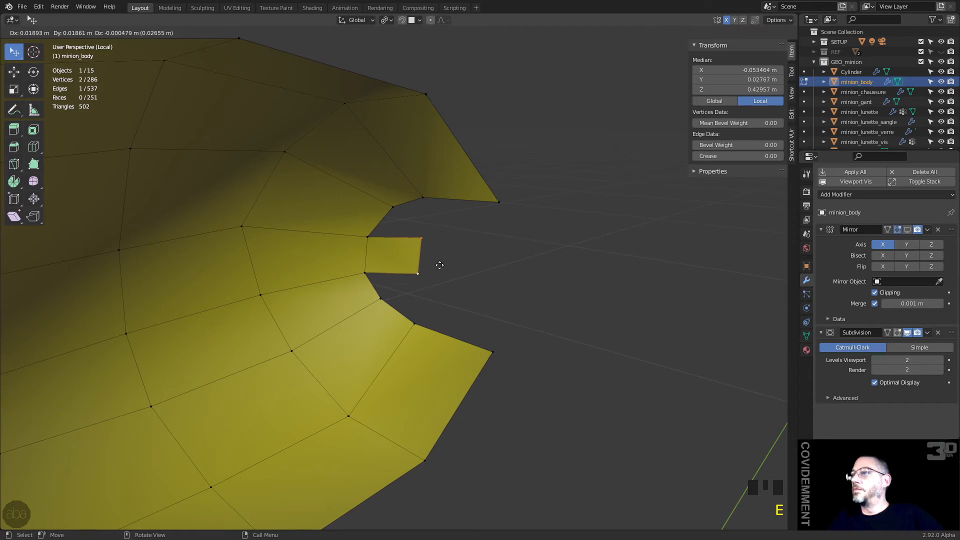
pyautogui.click(451, 270)
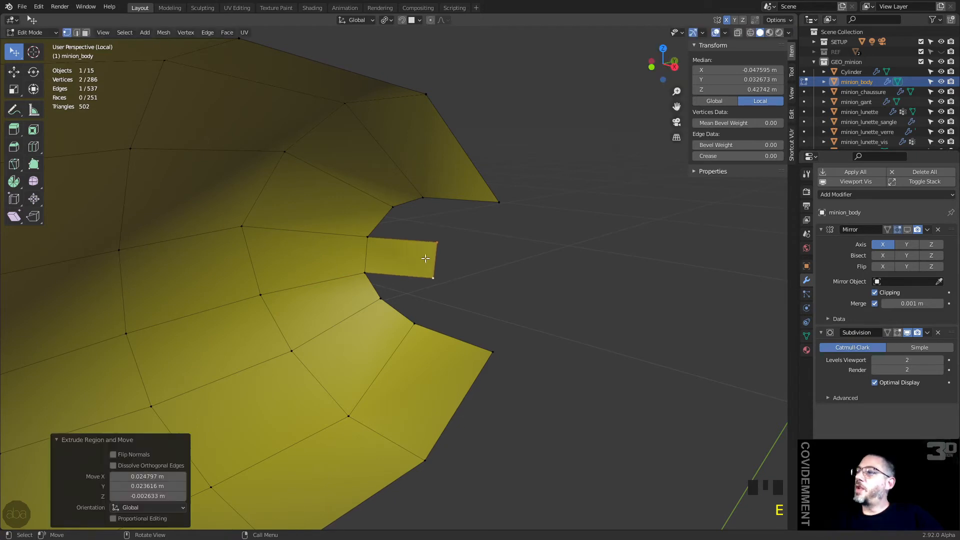
# Fill one face above and one below the extruded rear face to join it to the upper and lower strips
pyautogui.click(392, 208)
pyautogui.keyDown('shift'); pyautogui.click(368, 236); pyautogui.keyUp('shift')
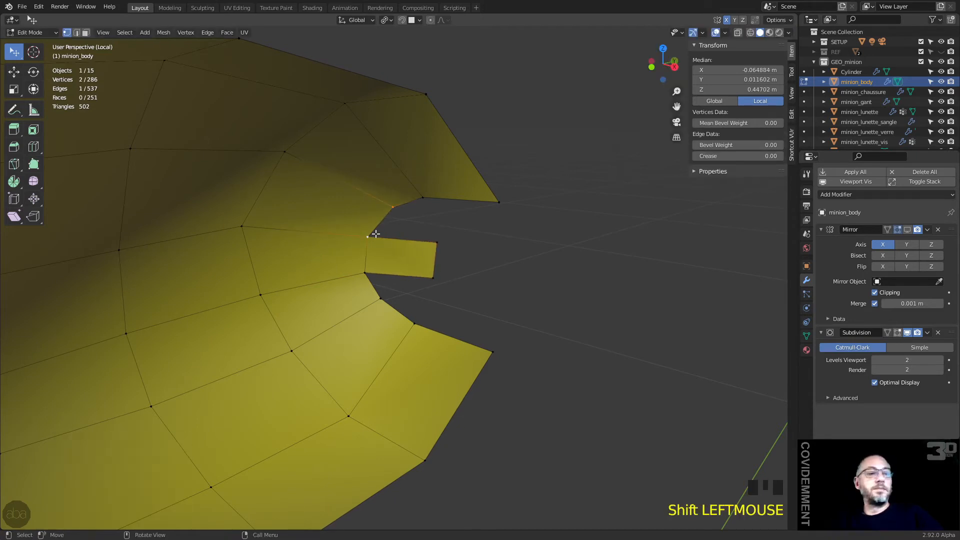
pyautogui.press('f')
pyautogui.click(365, 258)
pyautogui.click(366, 273)
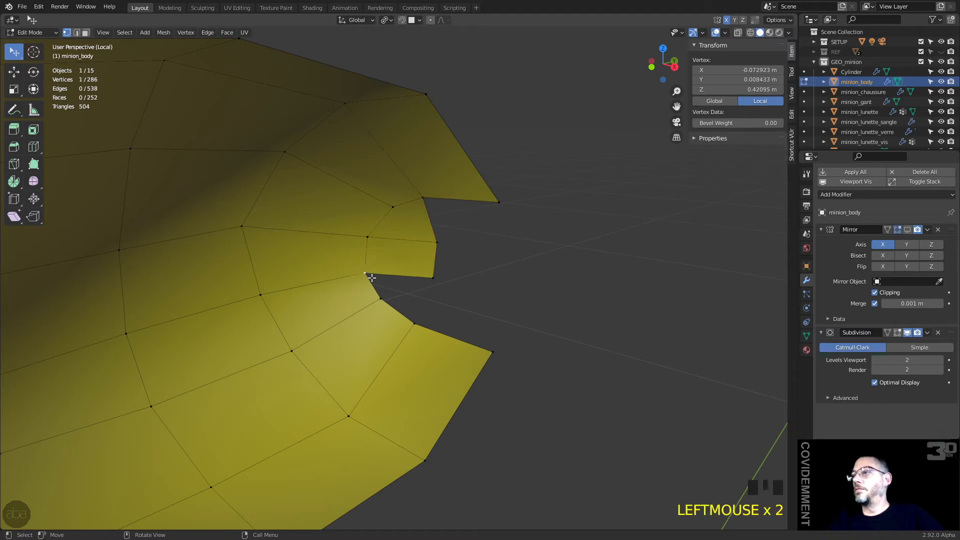
pyautogui.keyDown('shift'); pyautogui.click(380, 297); pyautogui.keyUp('shift')
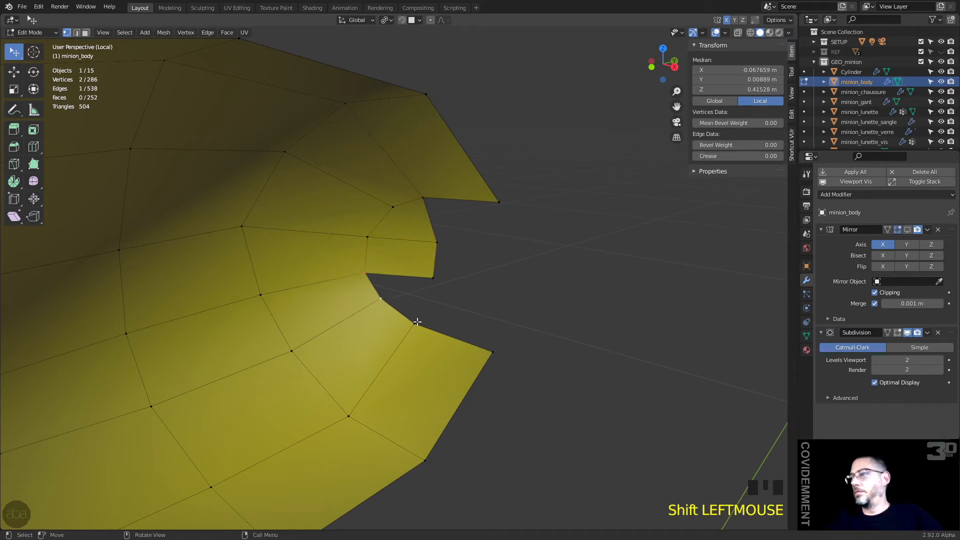
pyautogui.press('f')
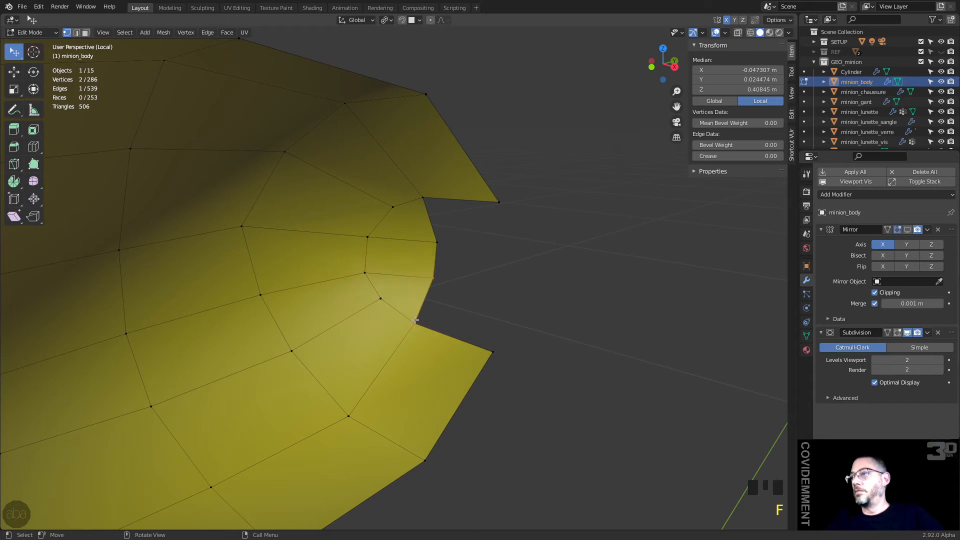
# Fill a face below the upper strip's central rear edge, placing its new vertex close to the mirror centre
pyautogui.click(415, 320)
pyautogui.moveTo(416, 320); pyautogui.dragTo(483, 269, button='middle')
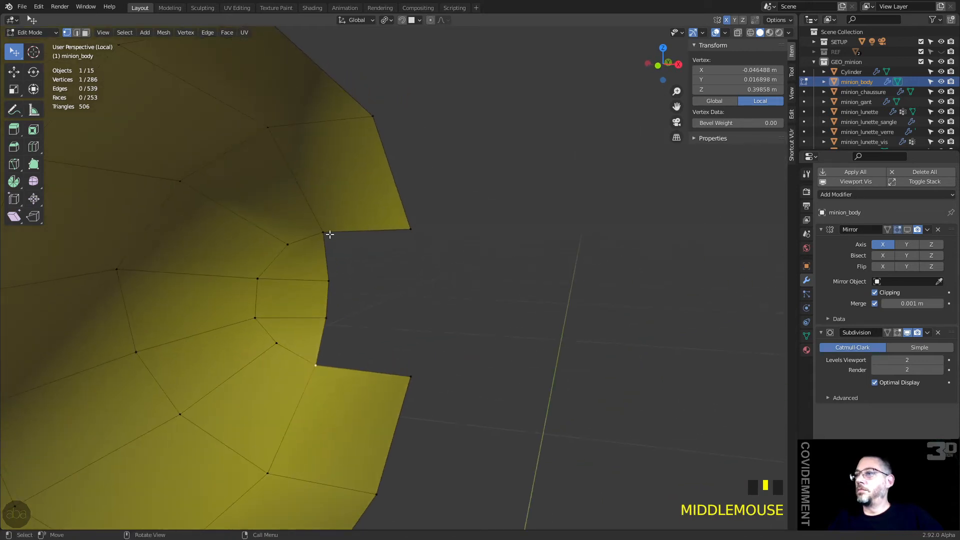
pyautogui.keyDown('shift'); pyautogui.click(412, 229); pyautogui.keyUp('shift')
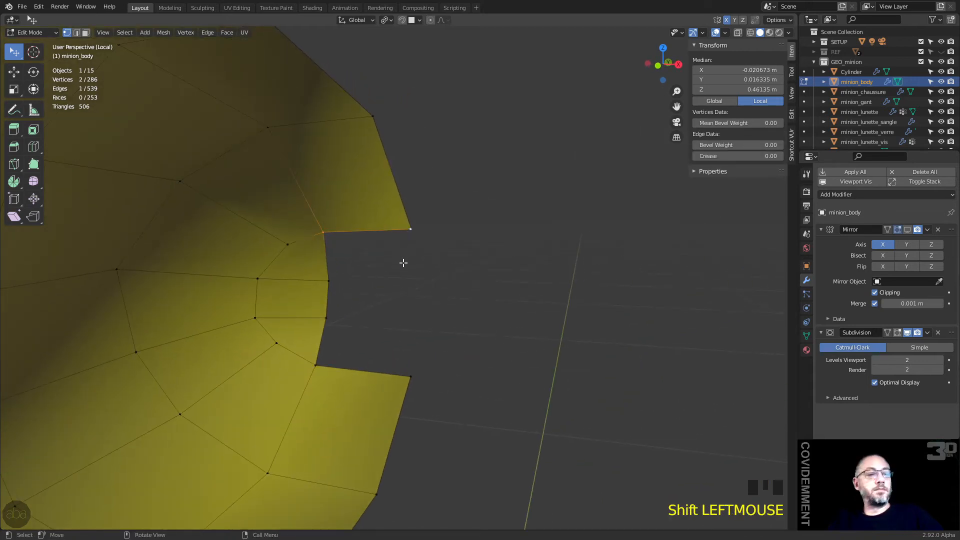
pyautogui.click(340, 255)
pyautogui.click(324, 232)
pyautogui.press('f')
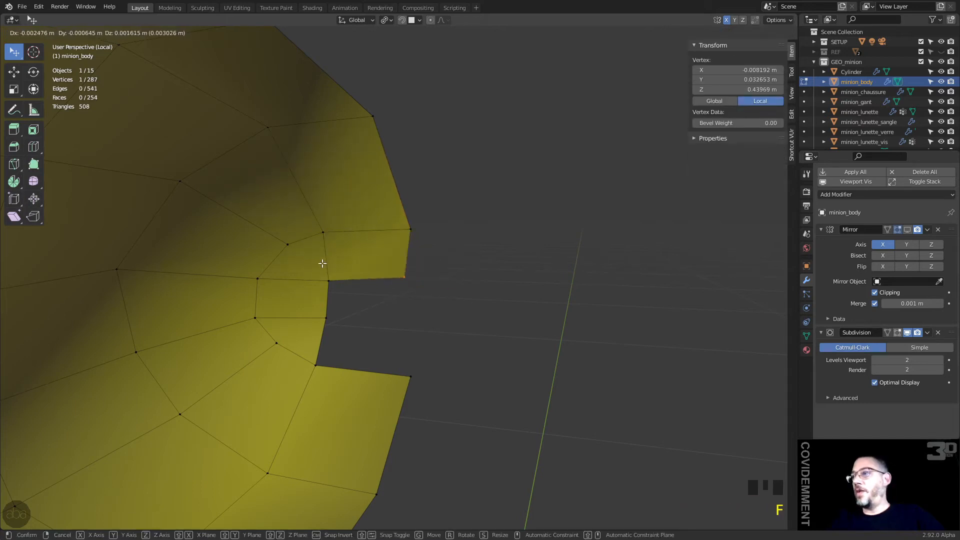
pyautogui.click(366, 262)
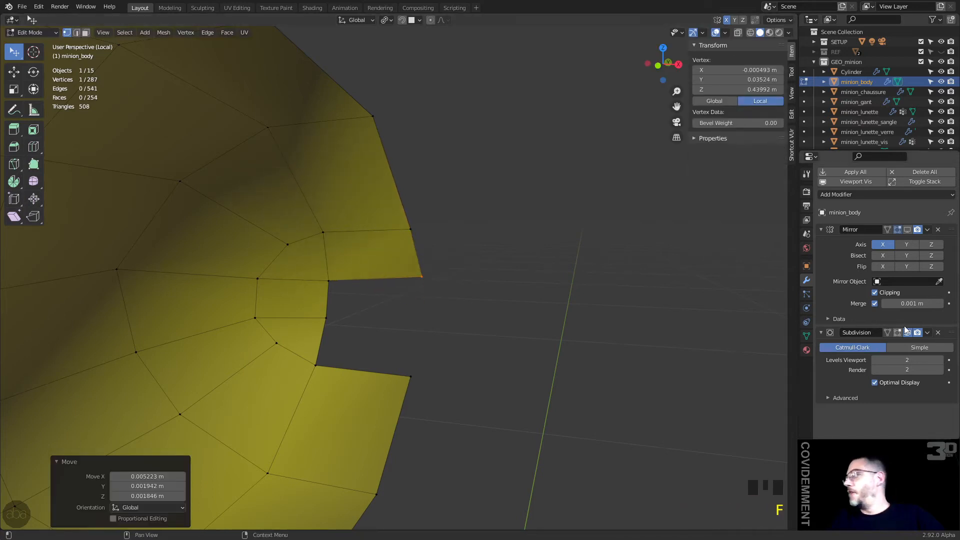
# Show the mirrored half in the viewport with X-ray, and move the new upper vertex onto the mirror plane at X 0
pyautogui.click(907, 229)
pyautogui.hotkey('alt', 'z')
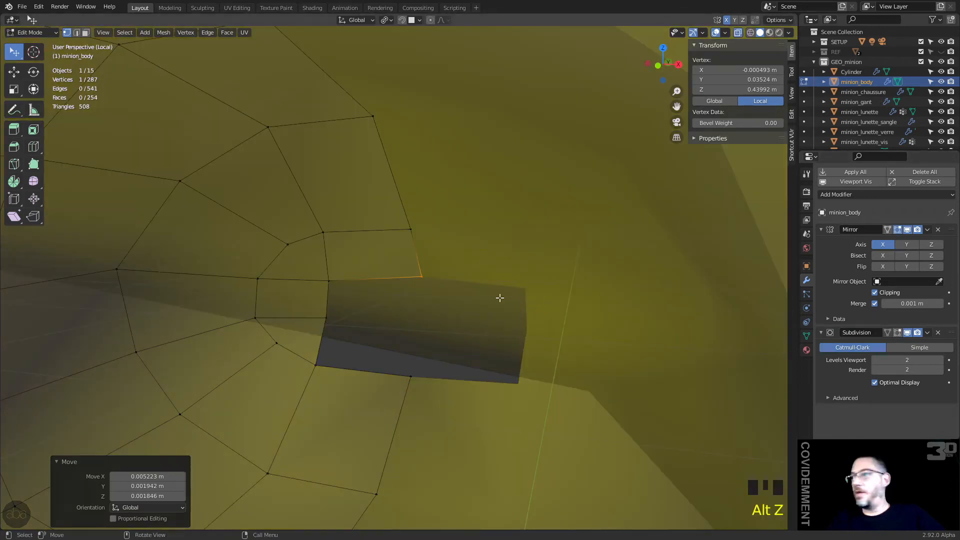
pyautogui.press('g')
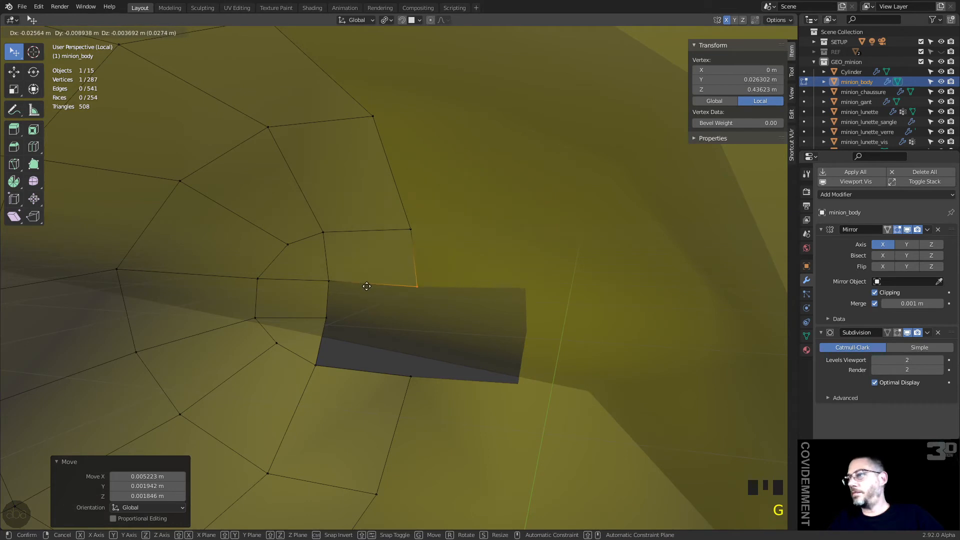
# Fill the lower central face with its new vertex on the mirror plane, and the remaining middle face to close the cavity's back
pyautogui.click(318, 360)
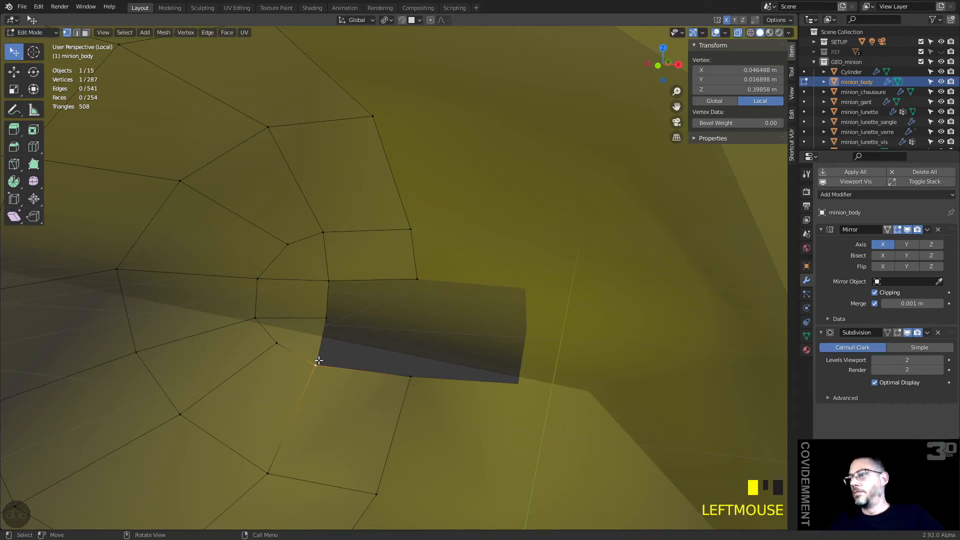
pyautogui.press('f')
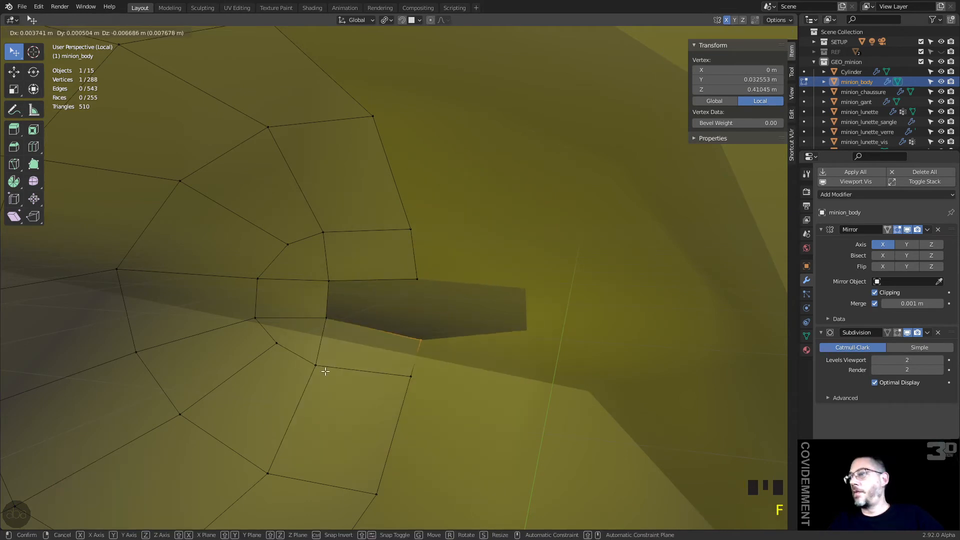
pyautogui.click(349, 362)
pyautogui.click(327, 281)
pyautogui.keyDown('shift'); pyautogui.click(322, 300); pyautogui.keyUp('shift')
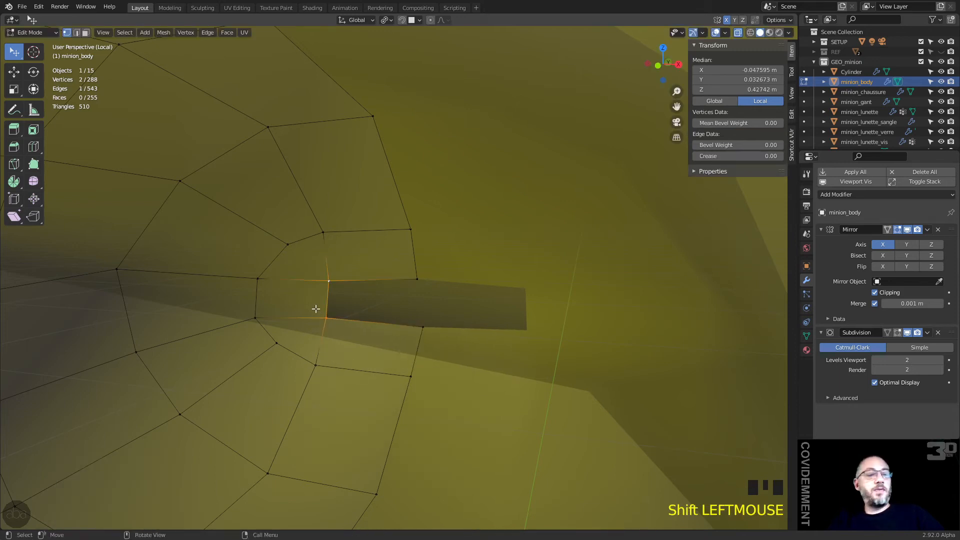
pyautogui.press('f')
pyautogui.click(326, 316)
pyautogui.scroll(-4, 328, 315)
pyautogui.moveTo(335, 315); pyautogui.dragTo(163, 310, button='middle')
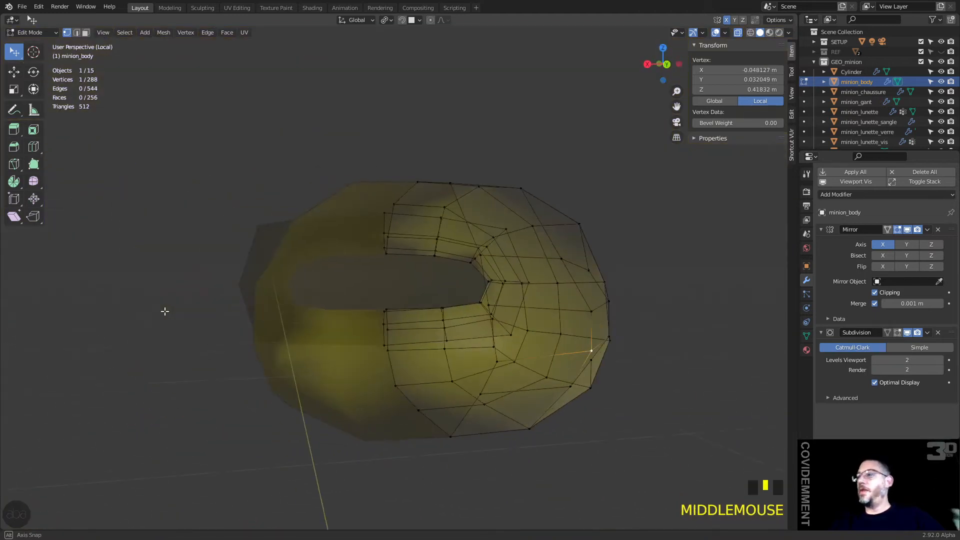
# Put minion_body in Sculpt Mode in the right side view and overlay its wireframe
pyautogui.scroll(2, 399, 322)
pyautogui.moveTo(399, 321); pyautogui.dragTo(620, 370, button='middle')
pyautogui.scroll(-2, 612, 355)
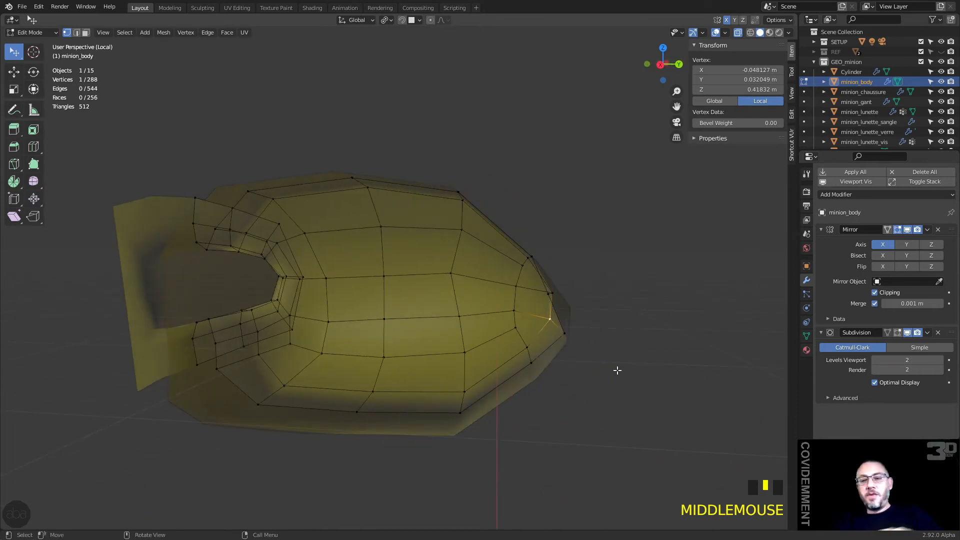
pyautogui.press('KP_3')
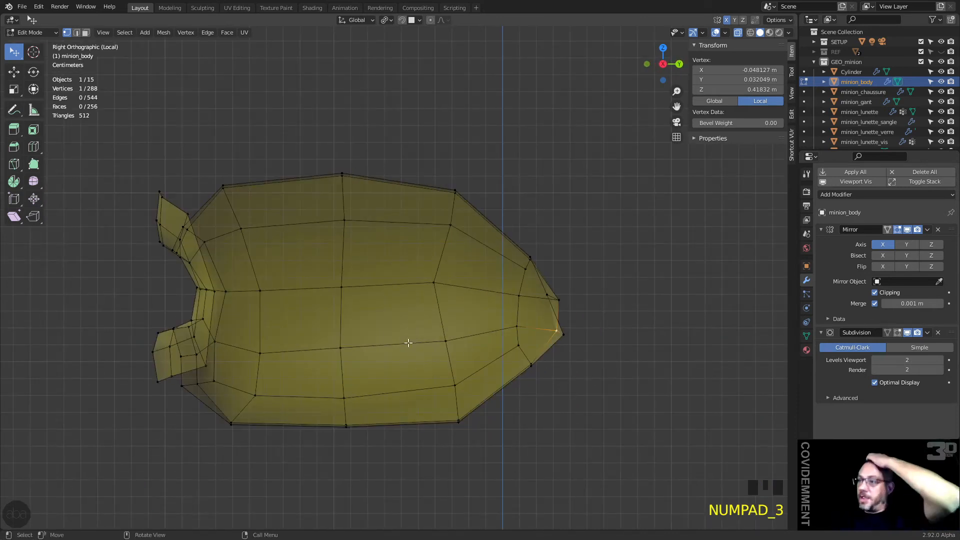
pyautogui.click(37, 32)
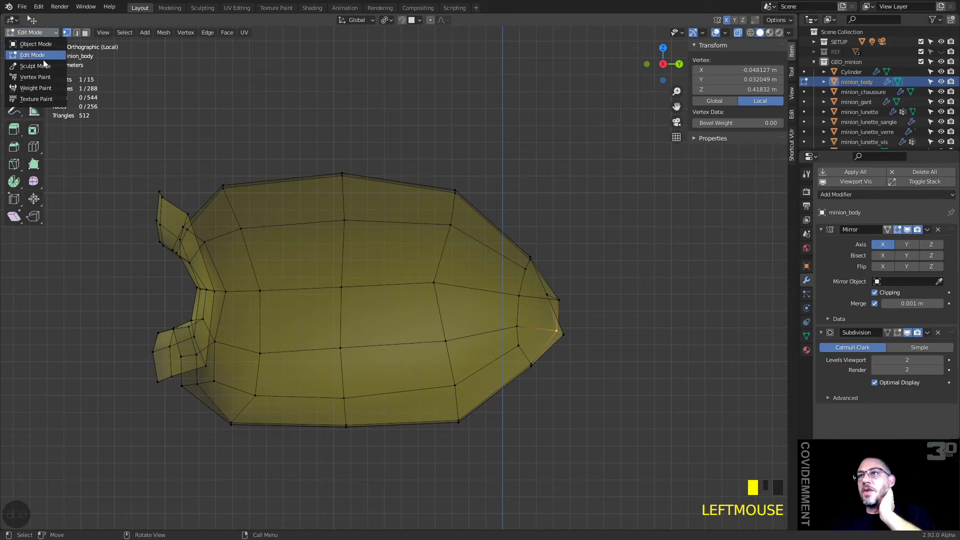
pyautogui.click(41, 68)
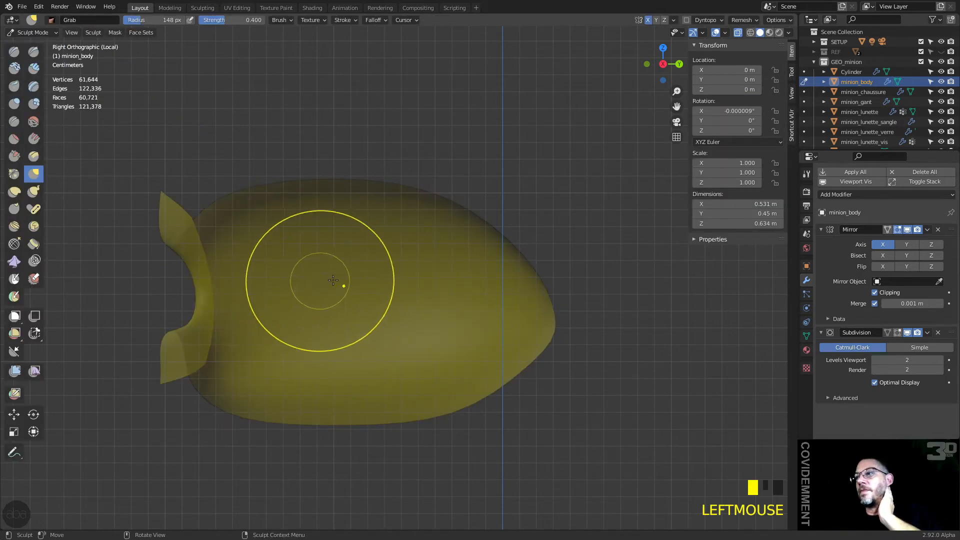
pyautogui.click(725, 32)
pyautogui.click(663, 202)
# Smooth the mouth cavity's side, top and lower rear contours with short inward strokes of the Grab brush
pyautogui.moveTo(280, 288)
pyautogui.mouseDown()
pyautogui.moveTo(328, 294)
pyautogui.moveTo(327, 311)
pyautogui.mouseUp()
pyautogui.moveTo(349, 230); pyautogui.dragTo(349, 248)
pyautogui.moveTo(443, 235); pyautogui.dragTo(434, 257)
pyautogui.moveTo(441, 328); pyautogui.dragTo(422, 376)
pyautogui.moveTo(442, 389); pyautogui.dragTo(412, 400)
pyautogui.moveTo(442, 410); pyautogui.dragTo(419, 421)
pyautogui.moveTo(519, 364); pyautogui.dragTo(503, 375)
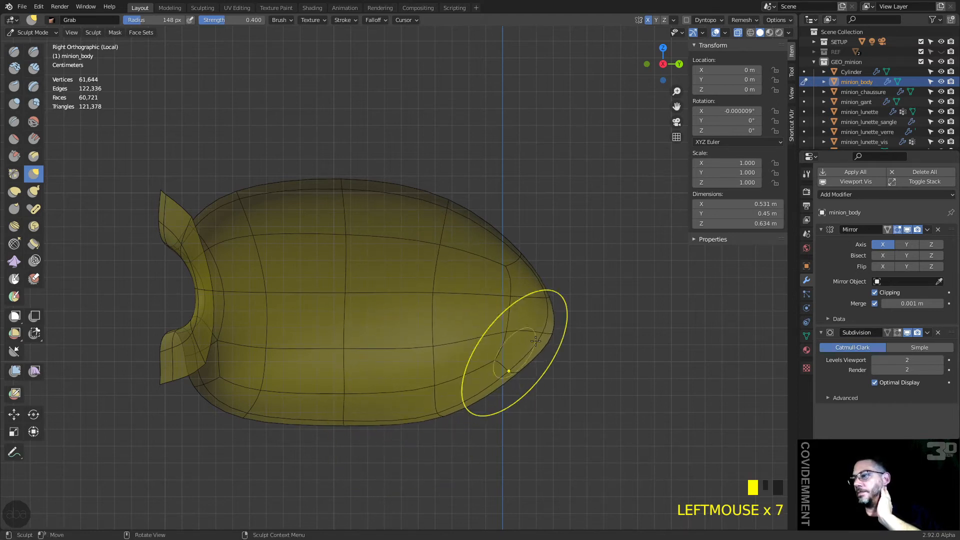
# Enlarge the Grab brush radius to about 332 px and pull the cavity's tapered rear, top and underside inward
pyautogui.rightClick(503, 296)
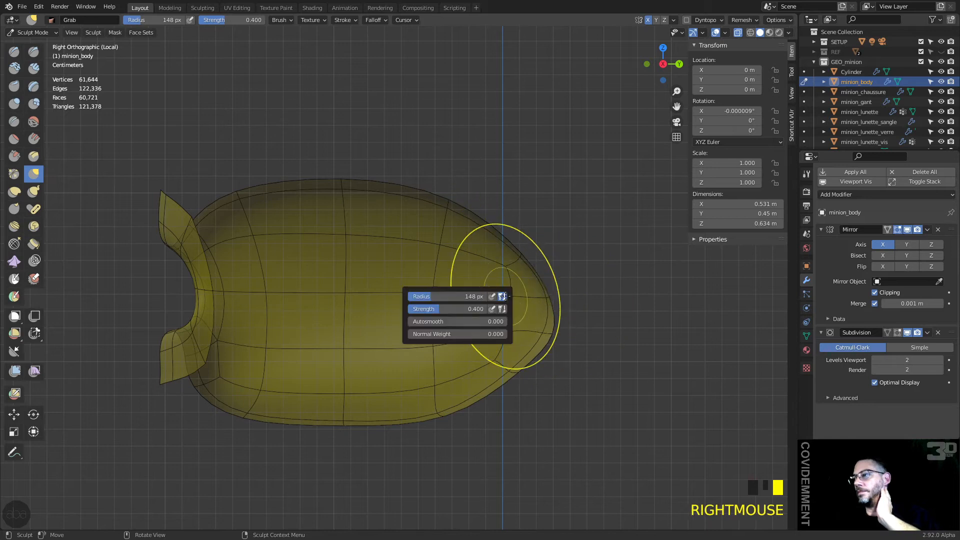
pyautogui.moveTo(441, 298); pyautogui.dragTo(478, 298)
pyautogui.moveTo(533, 317)
pyautogui.mouseDown()
pyautogui.moveTo(461, 358)
pyautogui.moveTo(478, 352)
pyautogui.mouseUp()
pyautogui.moveTo(455, 220); pyautogui.dragTo(425, 222)
pyautogui.moveTo(416, 419)
pyautogui.mouseDown()
pyautogui.moveTo(371, 388)
pyautogui.moveTo(373, 399)
pyautogui.mouseUp()
pyautogui.moveTo(314, 419)
pyautogui.mouseDown()
pyautogui.moveTo(310, 397)
pyautogui.moveTo(307, 411)
pyautogui.mouseUp()
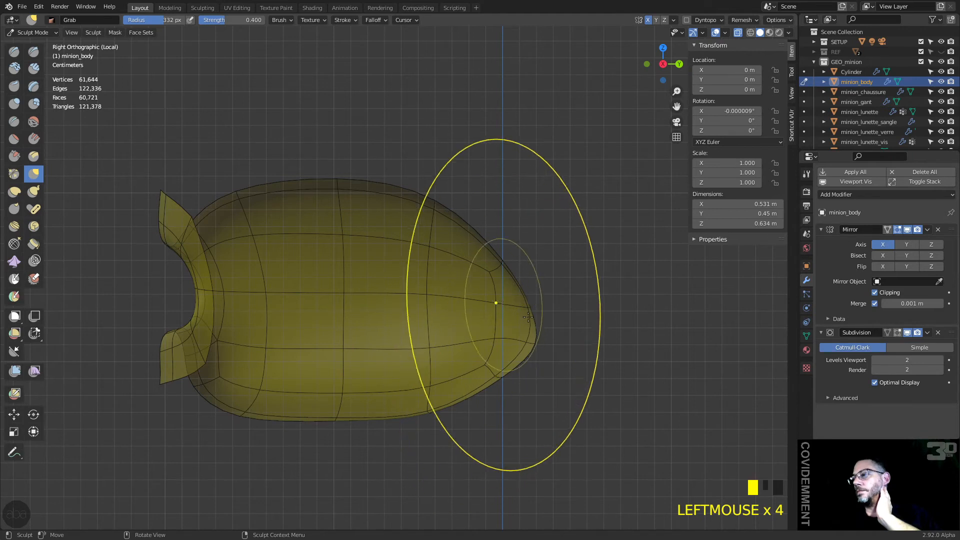
# Pull the cavity's rear tip forward and its upper rear contour down to make a shorter, rounder volume
pyautogui.moveTo(531, 326); pyautogui.dragTo(488, 332)
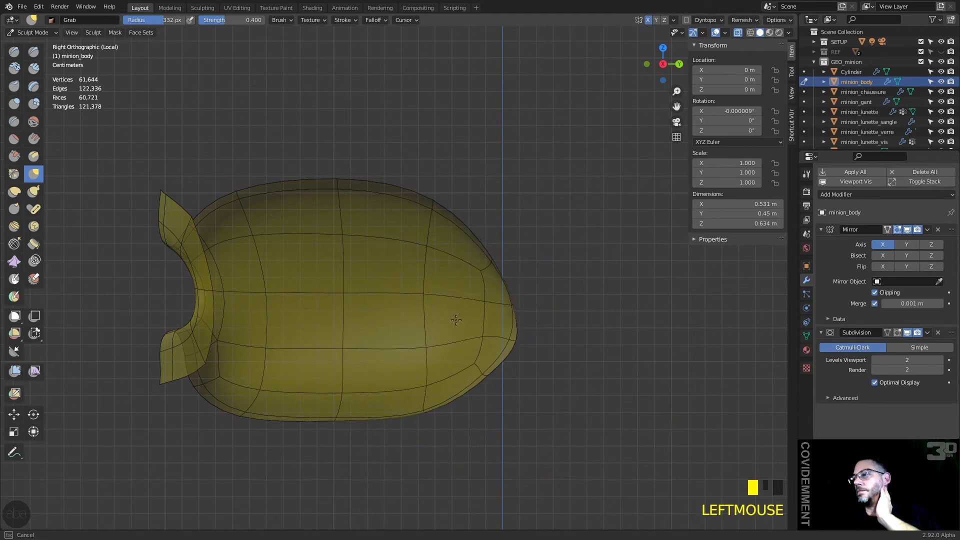
pyautogui.moveTo(431, 322); pyautogui.dragTo(432, 321)
pyautogui.moveTo(447, 312); pyautogui.dragTo(377, 303)
pyautogui.moveTo(336, 392); pyautogui.dragTo(329, 393)
pyautogui.moveTo(500, 306)
pyautogui.mouseDown()
pyautogui.moveTo(480, 300)
pyautogui.moveTo(488, 300)
pyautogui.mouseUp()
pyautogui.moveTo(429, 209); pyautogui.dragTo(423, 246)
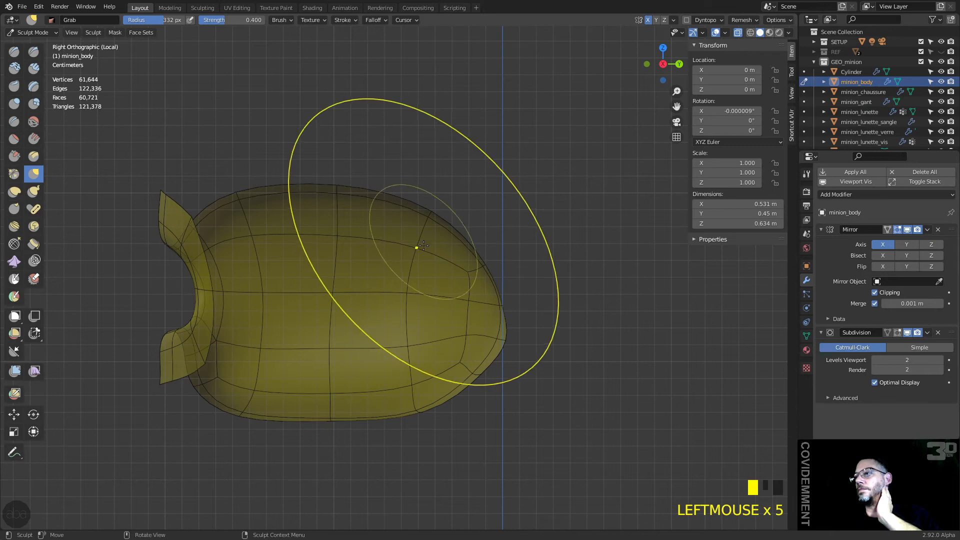
pyautogui.scroll(-3, 424, 246)
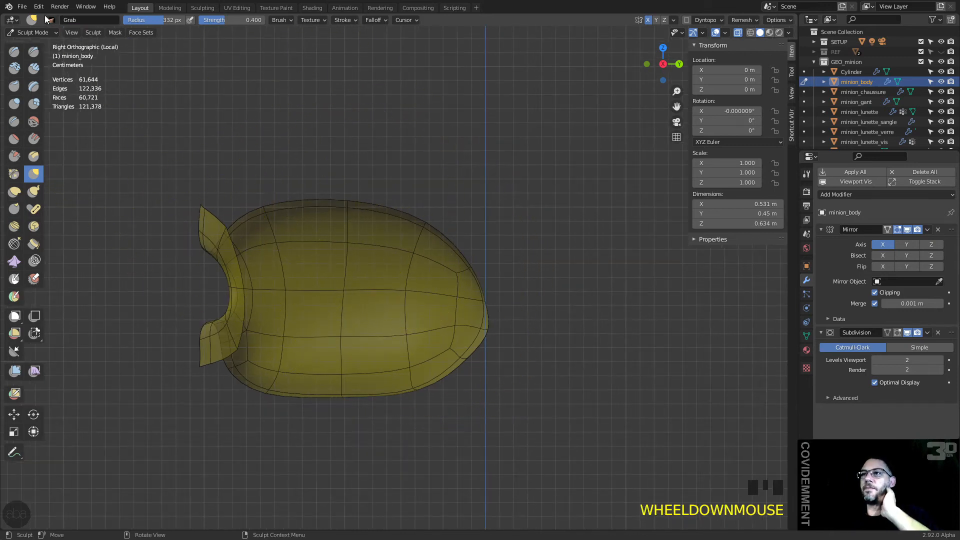
# Return to Edit Mode and move the upper rear vertex on the mirror plane about 0.012 m backward
pyautogui.click(34, 32)
pyautogui.click(37, 54)
pyautogui.moveTo(220, 142); pyautogui.dragTo(297, 315, button='middle')
pyautogui.scroll(2, 438, 187)
pyautogui.click(286, 311)
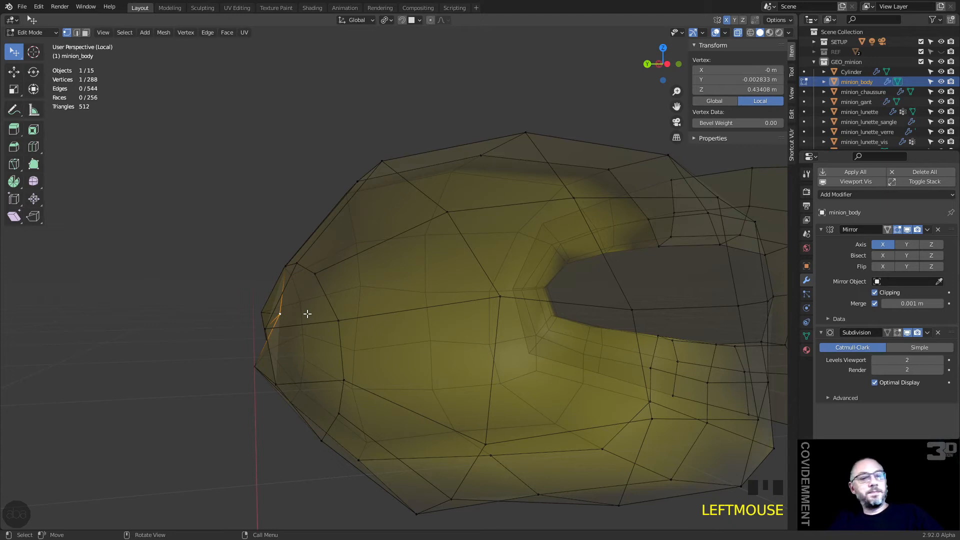
pyautogui.press('g')
pyautogui.click(279, 314)
pyautogui.moveTo(278, 314); pyautogui.dragTo(403, 244, button='middle')
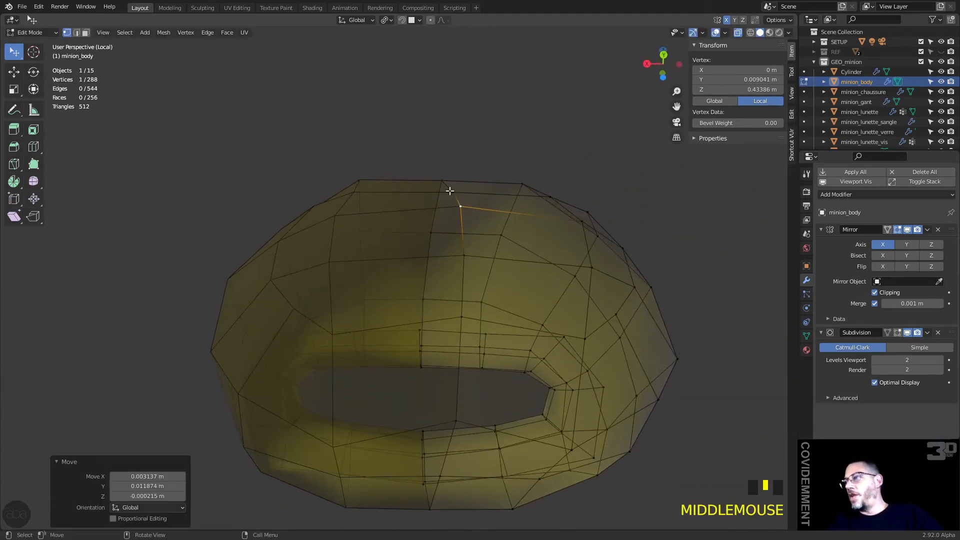
# Reposition three vertices along the cavity's upper rear edge, near the mirror plane, to round the outline outward
pyautogui.moveTo(549, 194); pyautogui.dragTo(521, 193, button='middle')
pyautogui.click(428, 184)
pyautogui.press('g')
pyautogui.click(426, 178)
pyautogui.click(433, 173)
pyautogui.press('g')
pyautogui.click(432, 167)
pyautogui.moveTo(432, 167); pyautogui.dragTo(456, 193, button='middle')
pyautogui.click(475, 159)
pyautogui.press('g')
pyautogui.click(488, 152)
# Lower two vertices on the cavity's lower rear side to even out the curve of the mesh
pyautogui.moveTo(605, 168); pyautogui.dragTo(379, 334, button='middle')
pyautogui.click(318, 399)
pyautogui.press('g')
pyautogui.click(316, 410)
pyautogui.click(318, 363)
pyautogui.press('g')
pyautogui.click(311, 383)
pyautogui.moveTo(337, 332); pyautogui.dragTo(463, 340, button='middle')
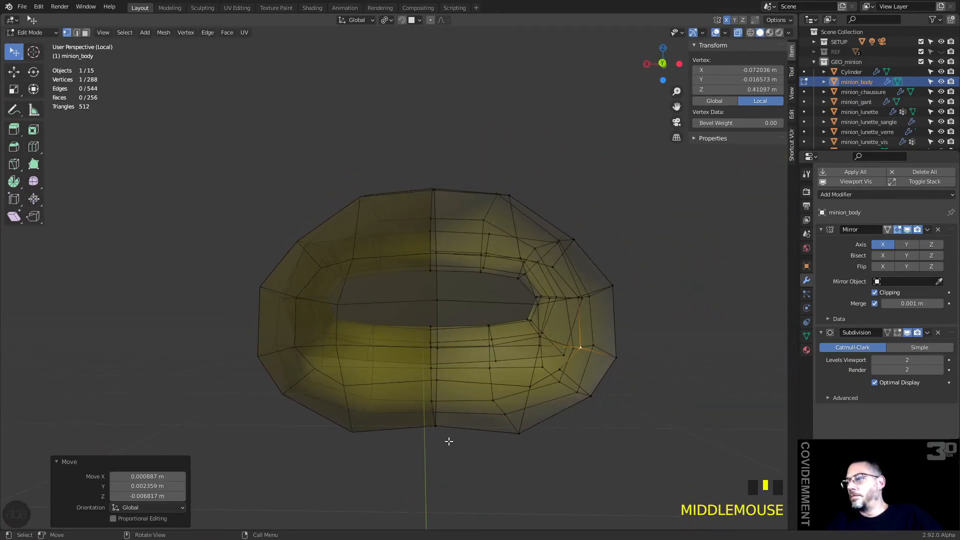
# Lower the three bottom vertices on the mirror plane by about 0.01 m to round the cavity's underside
pyautogui.click(448, 439)
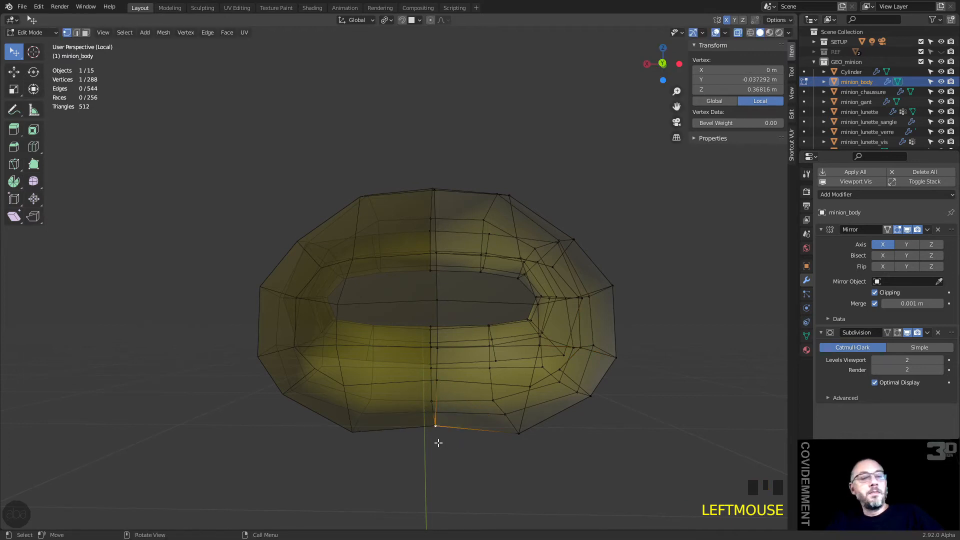
pyautogui.press('b')
pyautogui.moveTo(445, 442); pyautogui.dragTo(408, 396)
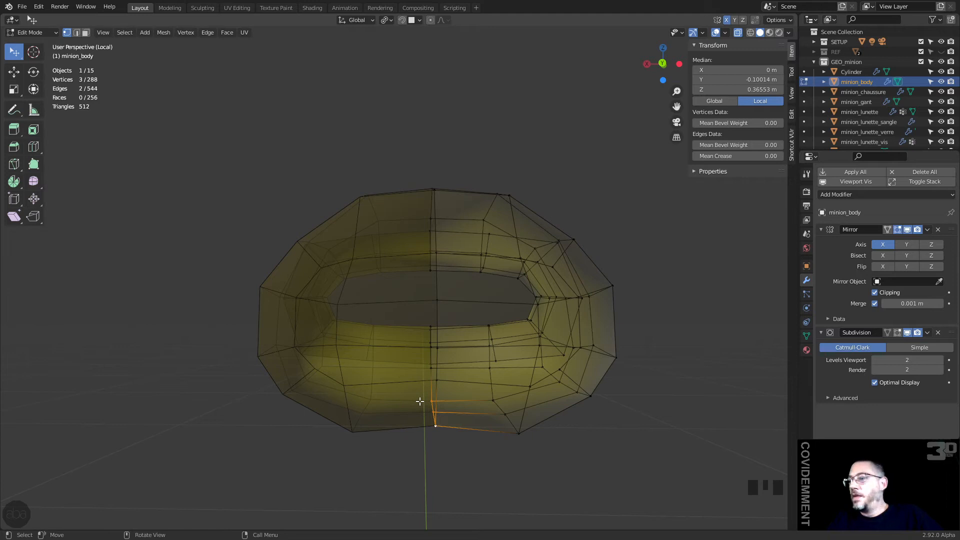
pyautogui.press('g')
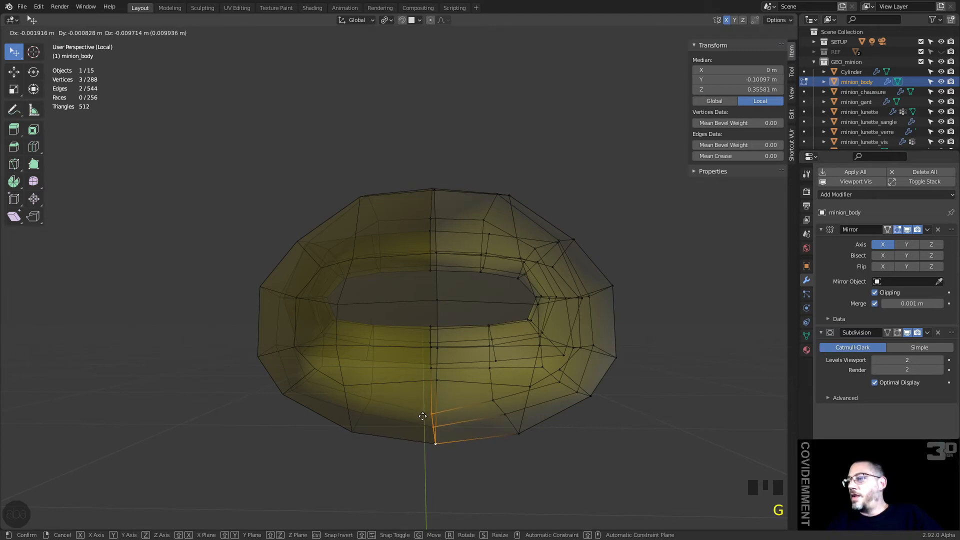
pyautogui.click(423, 416)
# Lower the bottom rear vertex on the mirror plane by about 0.007 m
pyautogui.moveTo(445, 407); pyautogui.dragTo(349, 386, button='middle')
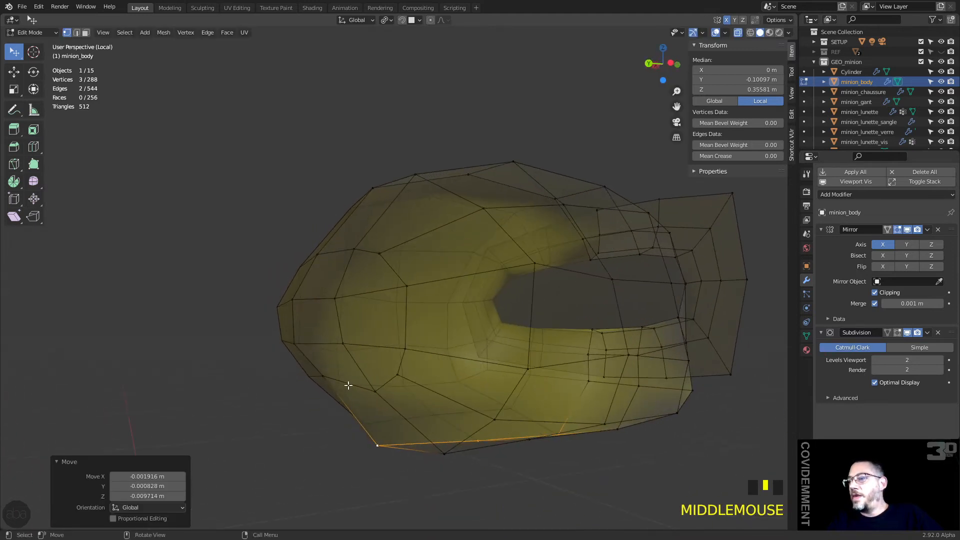
pyautogui.click(321, 384)
pyautogui.press('g')
pyautogui.click(315, 400)
pyautogui.moveTo(317, 395); pyautogui.dragTo(343, 403, button='middle')
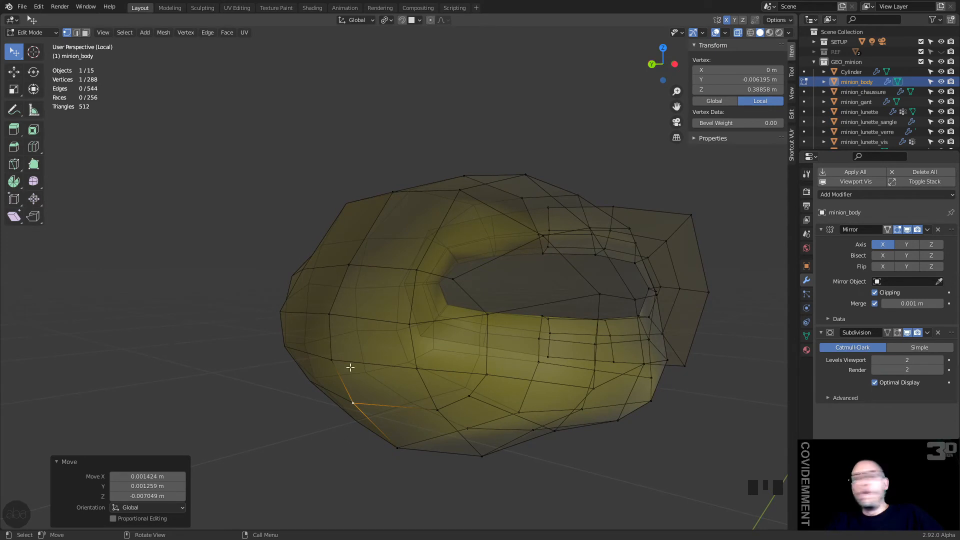
# Extrude the two rear central faces about 0.041 m backward along their normal to start the throat
pyautogui.press('3')
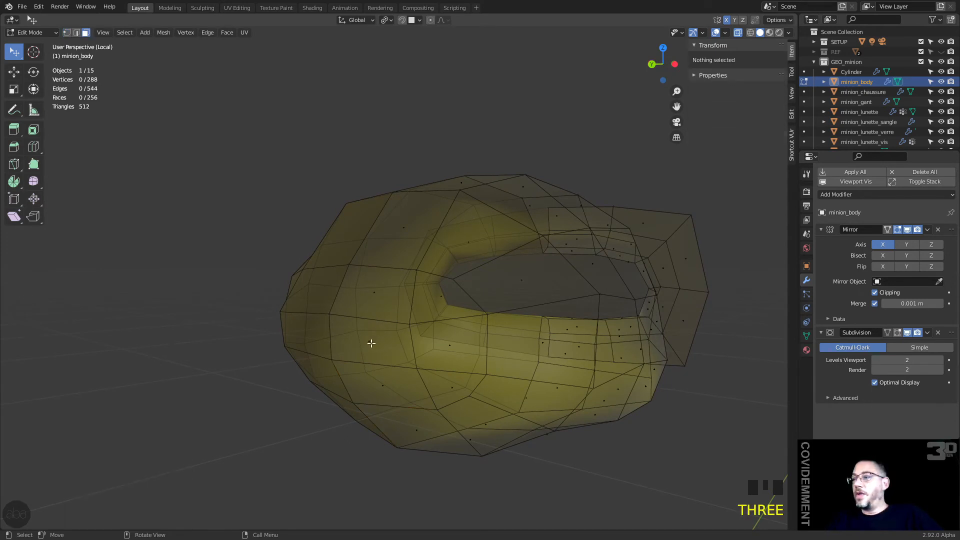
pyautogui.click(371, 343)
pyautogui.keyDown('shift'); pyautogui.click(381, 381); pyautogui.keyUp('shift')
pyautogui.moveTo(381, 381); pyautogui.dragTo(349, 371, button='middle')
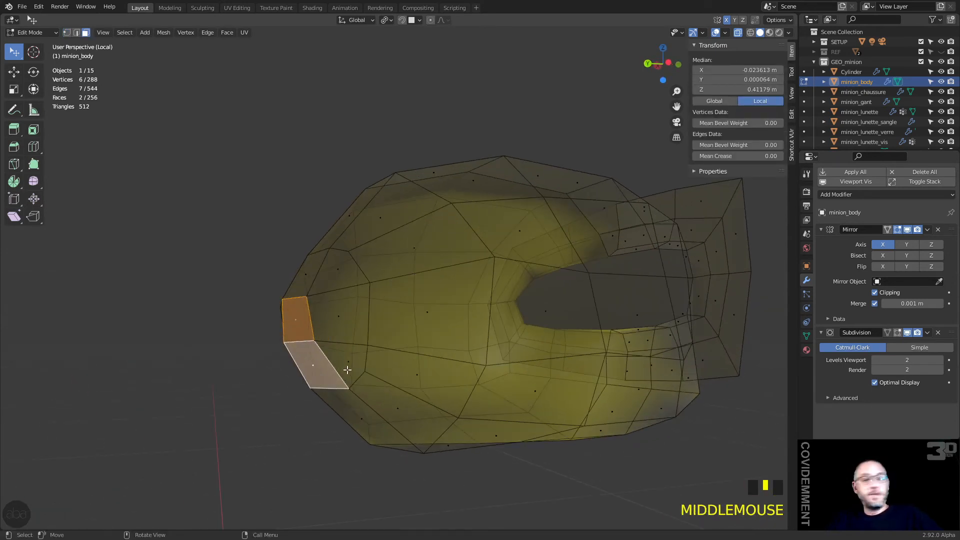
pyautogui.press('e')
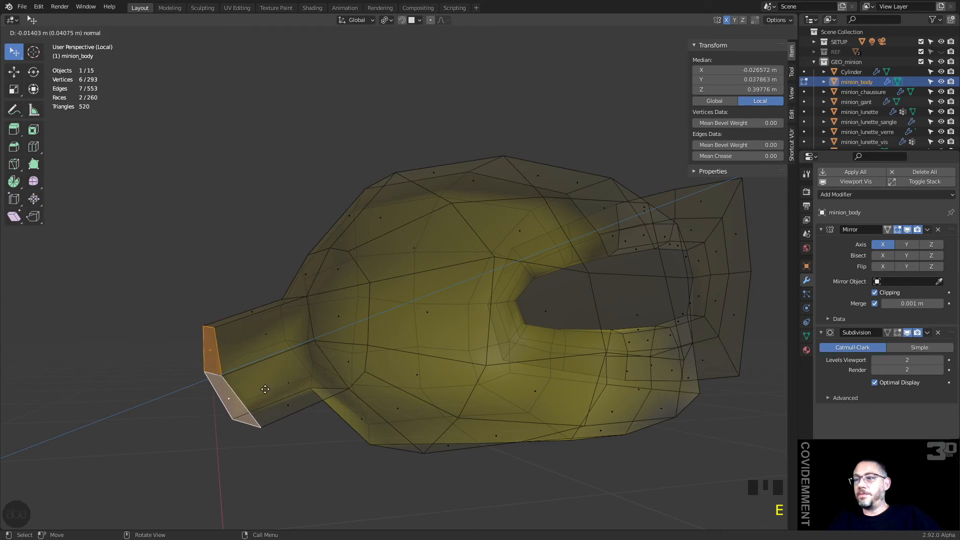
pyautogui.click(265, 389)
pyautogui.moveTo(265, 389); pyautogui.dragTo(452, 365, button='middle')
pyautogui.scroll(-2, 452, 443)
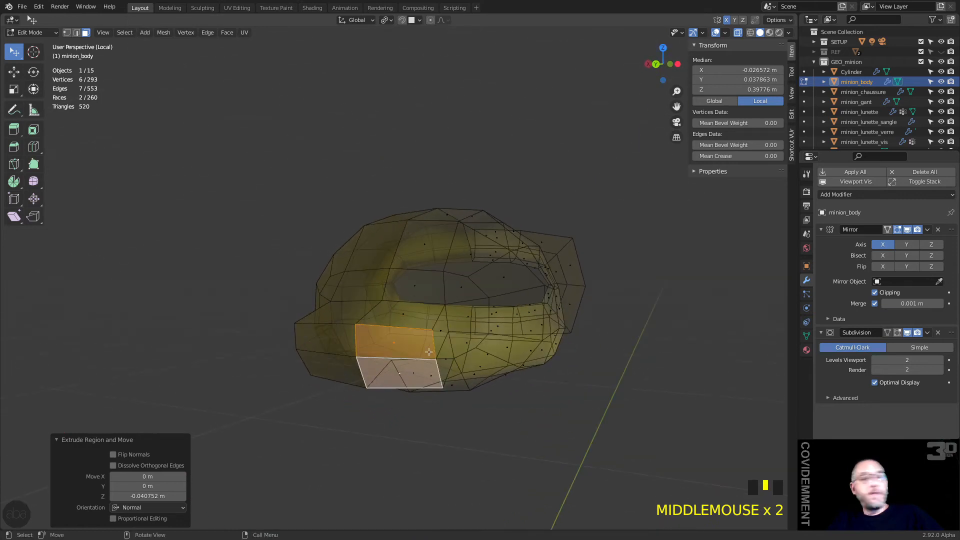
# Move the throat's upper junction vertex and the outer vertices of its extruded end inward to round its section
pyautogui.press('1')
pyautogui.click(444, 305)
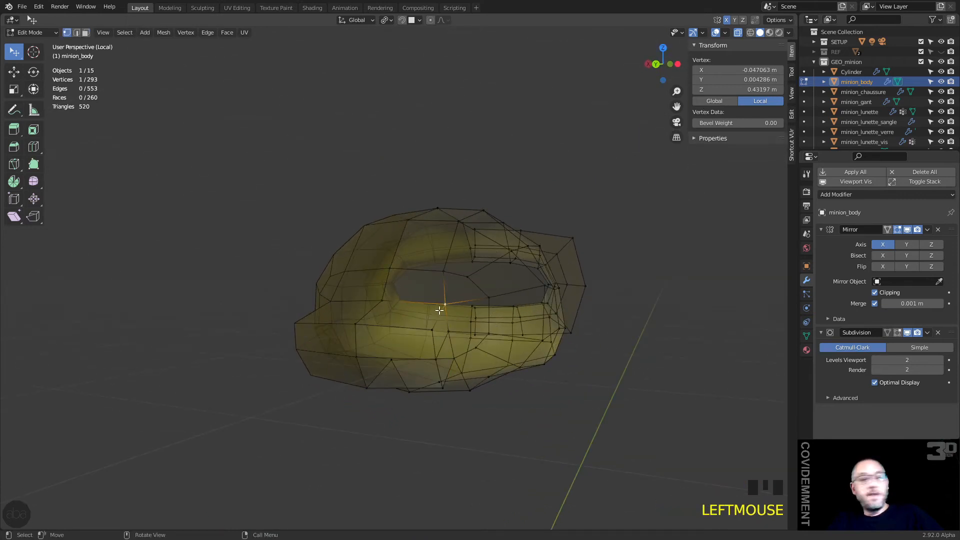
pyautogui.press('g')
pyautogui.click(416, 328)
pyautogui.press('g')
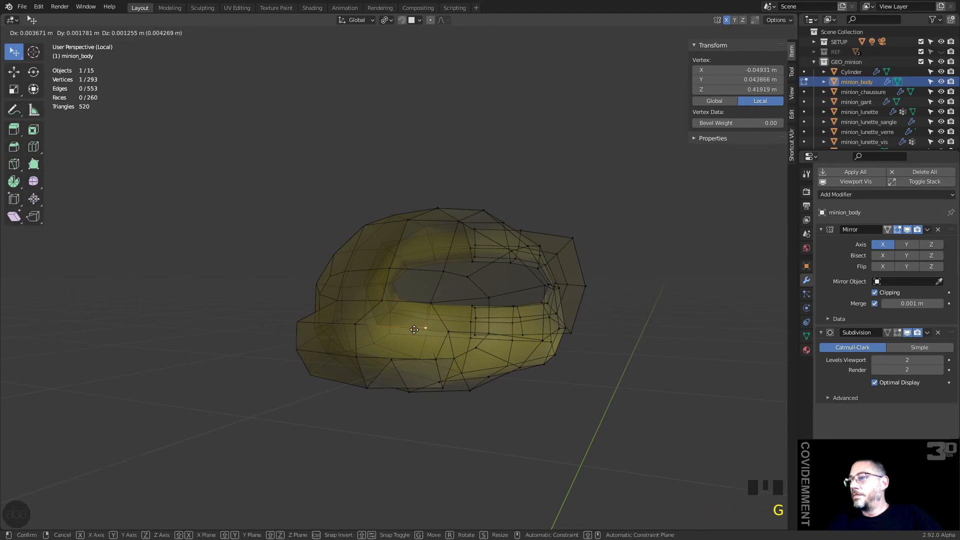
pyautogui.click(418, 332)
pyautogui.click(450, 362)
pyautogui.press('g')
pyautogui.click(420, 363)
pyautogui.press('g')
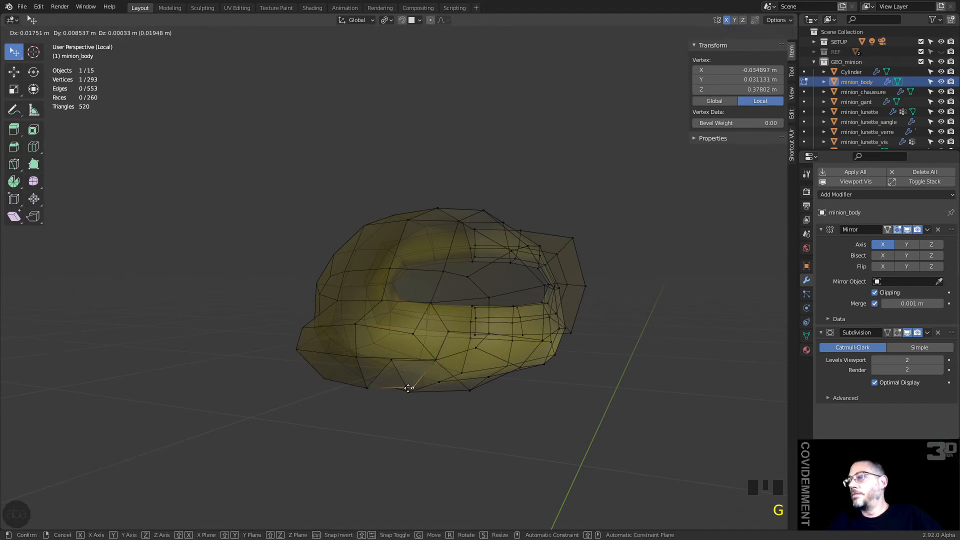
pyautogui.click(406, 386)
# Seen from above, adjust the throat's outer vertices at the cavity junction and rear end toward the centre
pyautogui.moveTo(407, 386); pyautogui.dragTo(488, 422, button='middle')
pyautogui.click(452, 361)
pyautogui.press('g')
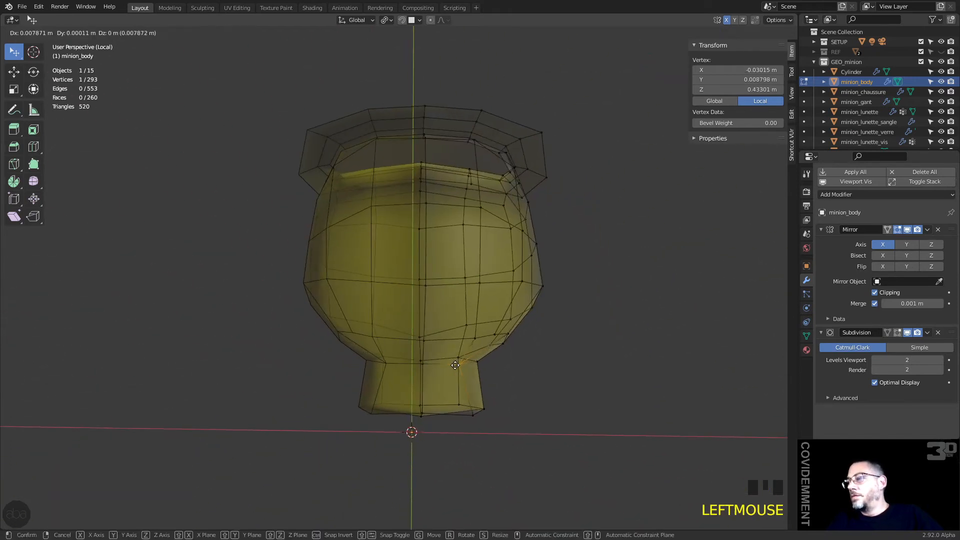
pyautogui.click(473, 412)
pyautogui.moveTo(473, 413)
pyautogui.mouseDown()
pyautogui.moveTo(465, 413)
pyautogui.moveTo(482, 405)
pyautogui.moveTo(473, 410)
pyautogui.mouseUp()
pyautogui.moveTo(476, 361); pyautogui.dragTo(470, 364)
pyautogui.moveTo(470, 364); pyautogui.dragTo(344, 282, button='middle')
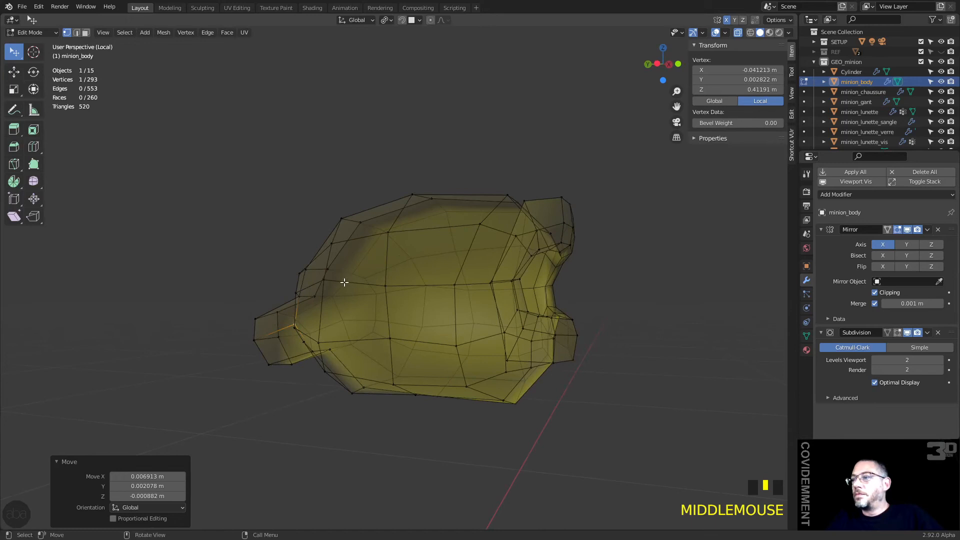
# Turn off the Mirror modifier's viewport display so only the modelled half is shown
pyautogui.click(908, 230)
pyautogui.click(907, 229)
pyautogui.click(907, 229)
pyautogui.click(908, 230)
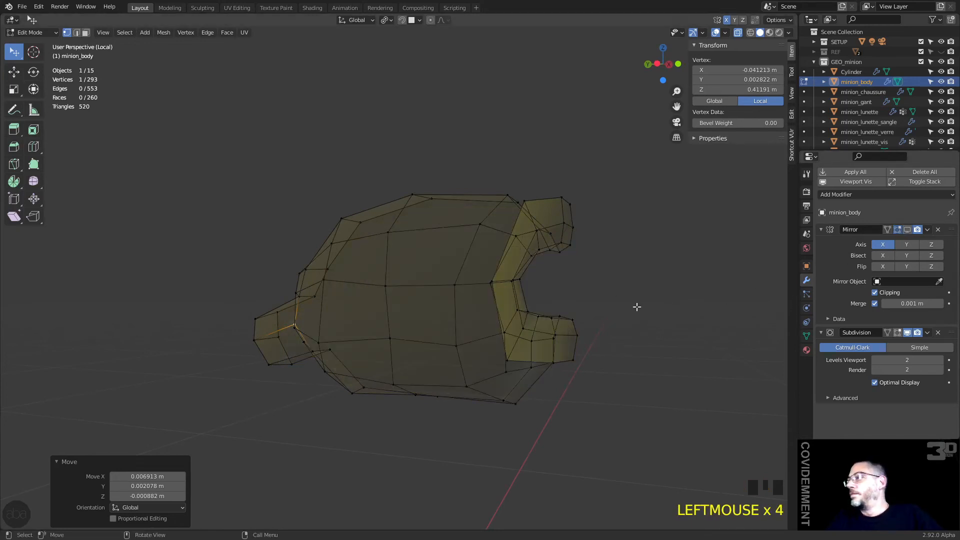
# With X-ray off, move the upper central vertex joining the throat to the cavity backward
pyautogui.moveTo(528, 329); pyautogui.dragTo(419, 375, button='middle')
pyautogui.scroll(4, 439, 343)
pyautogui.scroll(-2, 474, 335)
pyautogui.click(419, 375)
pyautogui.scroll(-1, 428, 374)
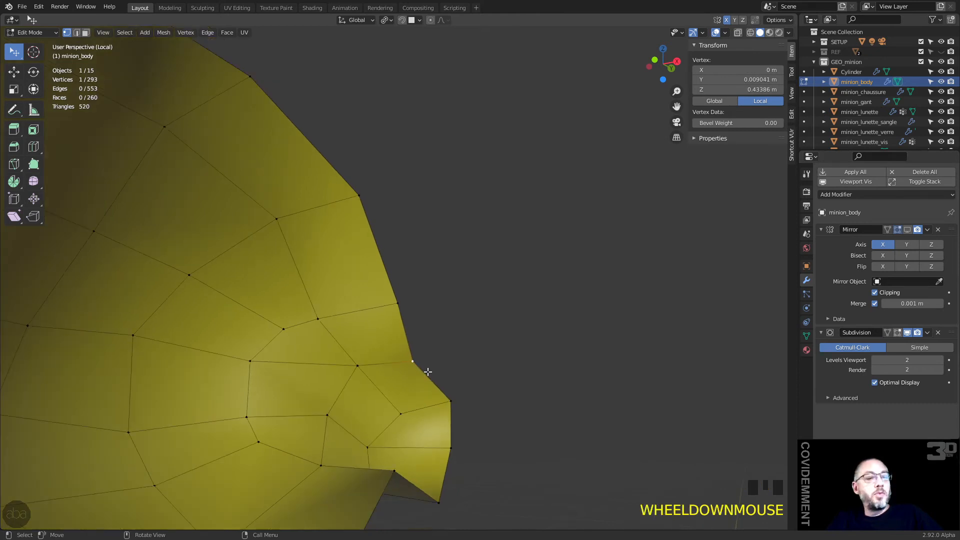
pyautogui.press('g')
pyautogui.click(448, 361)
# Move the middle side vertex at the throat's junction about 0.004 m down and 0.003 m forward
pyautogui.scroll(-1, 439, 365)
pyautogui.moveTo(439, 366); pyautogui.dragTo(501, 326, button='middle')
pyautogui.click(502, 325)
pyautogui.press('g')
pyautogui.rightClick(479, 335)
pyautogui.click(480, 362)
pyautogui.press('g')
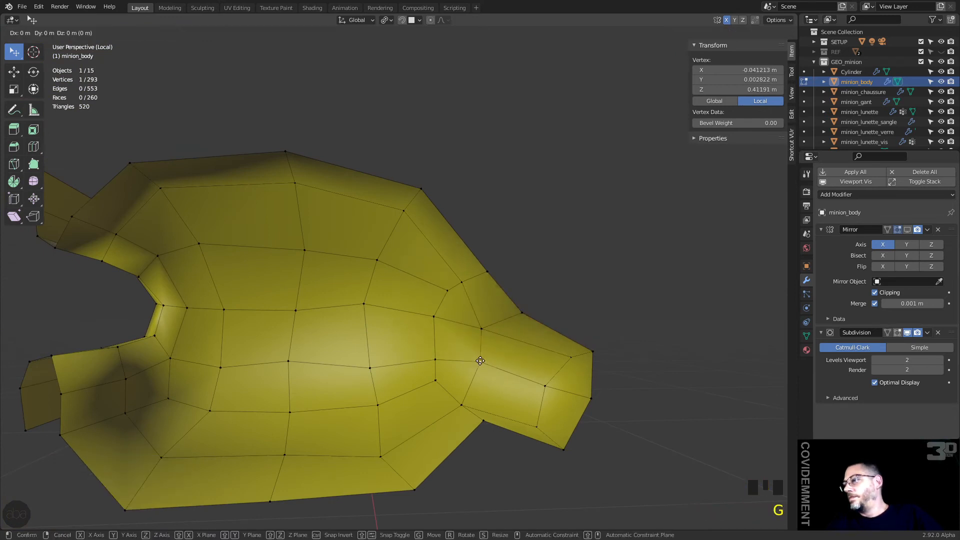
pyautogui.click(475, 370)
# Select the throat's two rear end faces, flatten them along Y with scale 0, and show the right side view
pyautogui.moveTo(524, 371); pyautogui.dragTo(534, 376, button='middle')
pyautogui.scroll(-3, 540, 379)
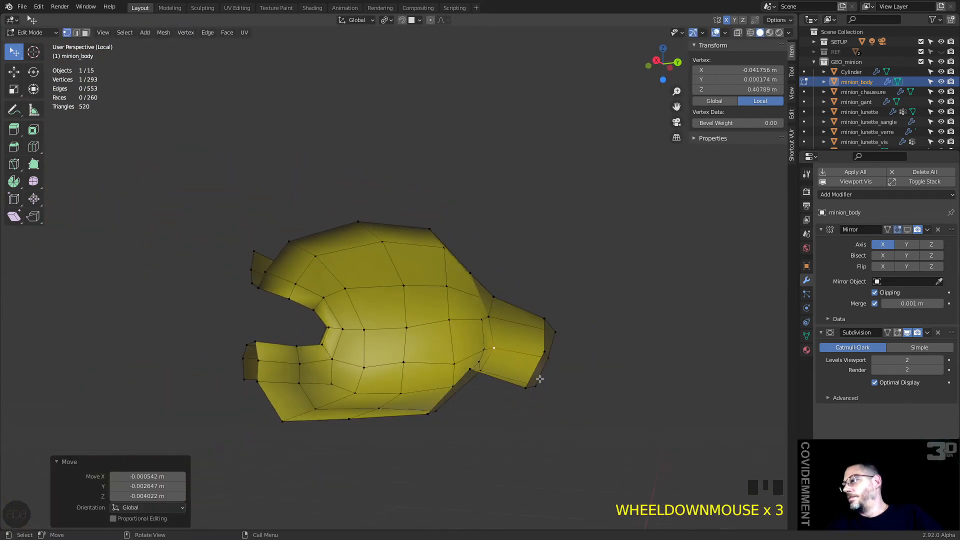
pyautogui.moveTo(574, 423); pyautogui.dragTo(581, 435, button='middle')
pyautogui.click(580, 436)
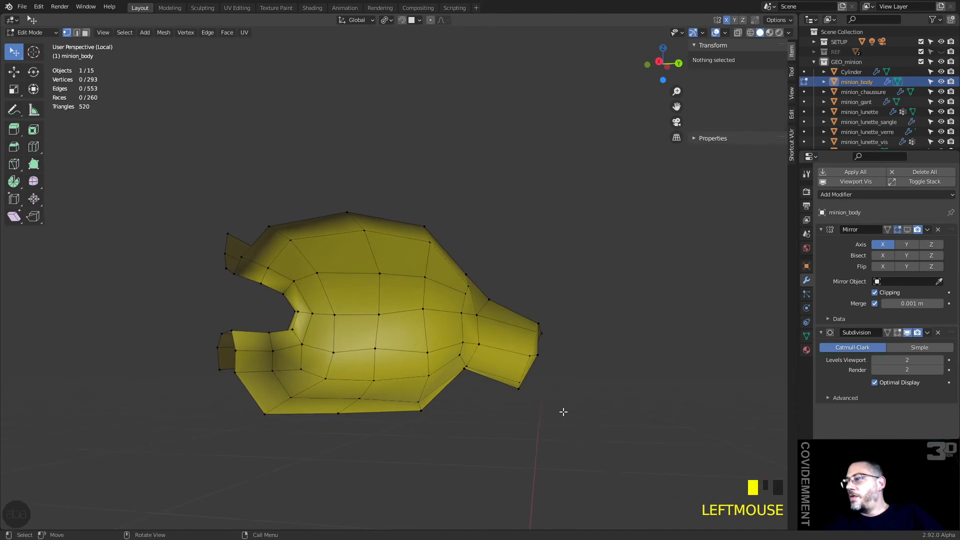
pyautogui.moveTo(568, 415); pyautogui.dragTo(500, 283)
pyautogui.moveTo(555, 347); pyautogui.dragTo(571, 365, button='middle')
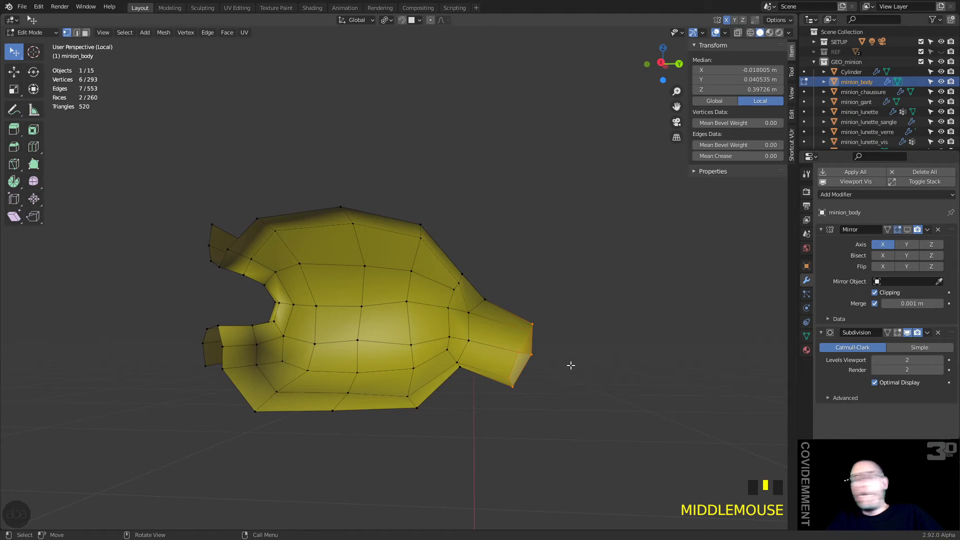
pyautogui.press('s')
pyautogui.write('y')
pyautogui.write('0')
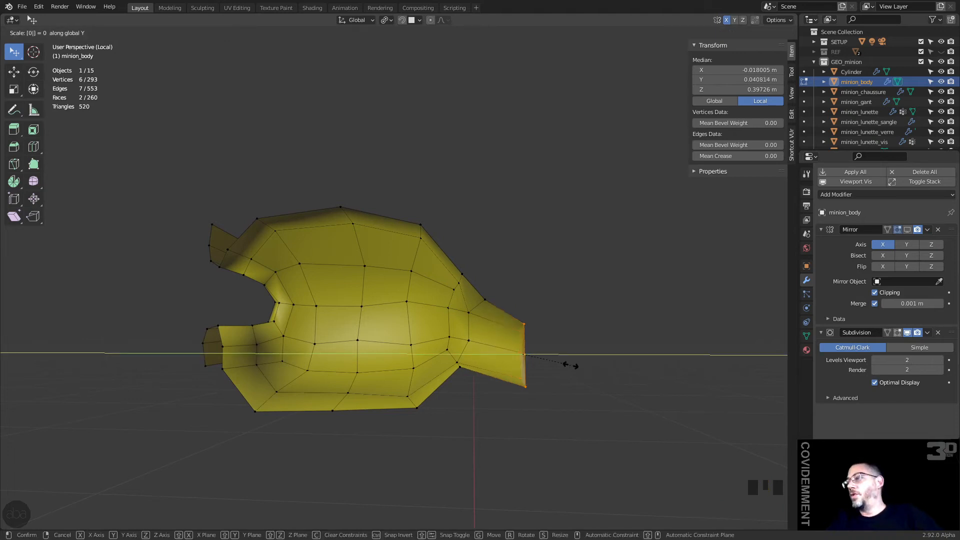
pyautogui.press('Return')
pyautogui.press('KP_3')
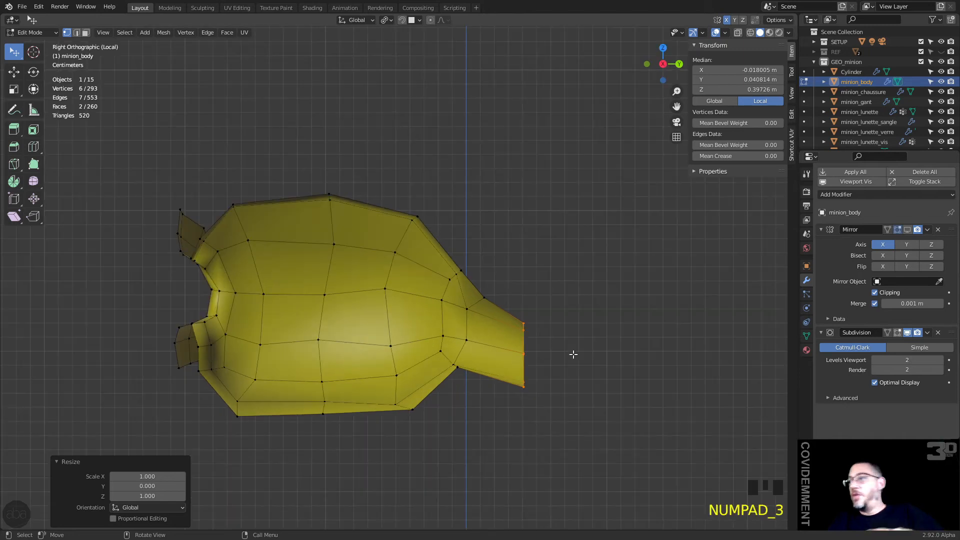
# Rotate the throat's end faces about -25° in side view and move them about 0.023 m forward and 0.006 m up
pyautogui.press('r')
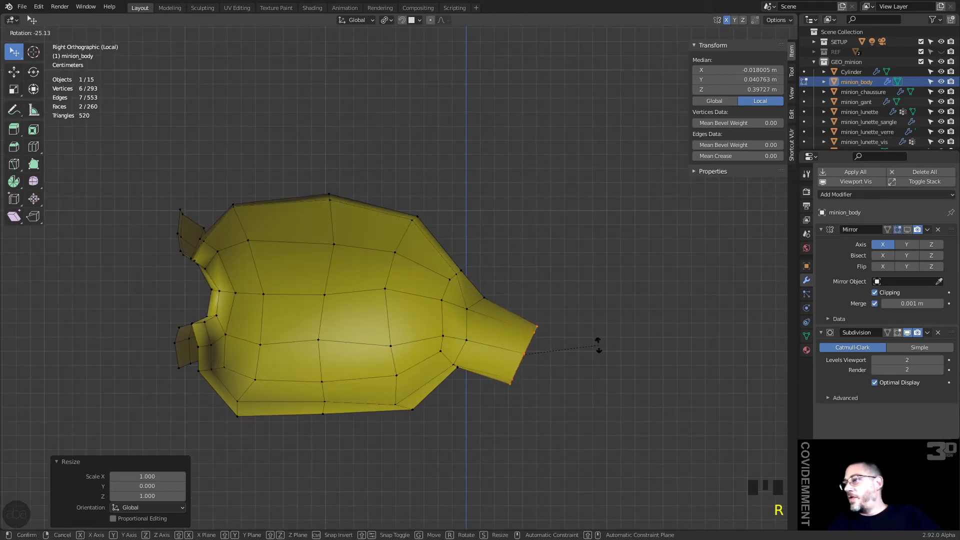
pyautogui.click(599, 345)
pyautogui.press('g')
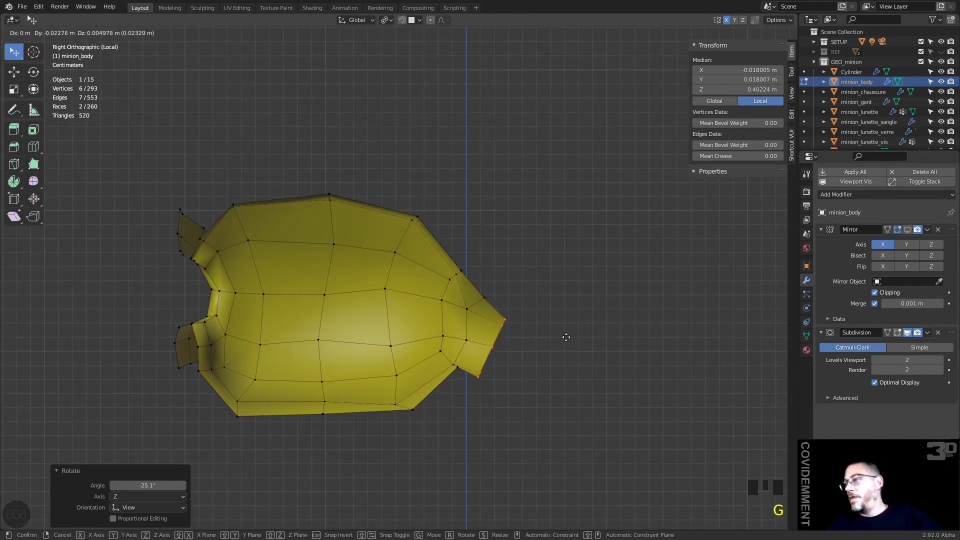
pyautogui.click(564, 345)
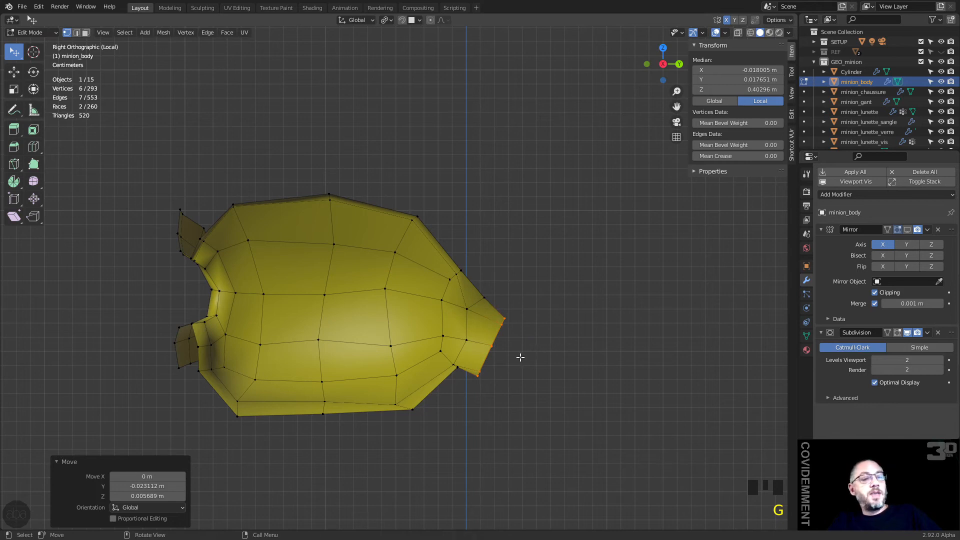
# Extrude the throat's end faces about 0.03 m and delete the two extruded faces lying on the mirror plane
pyautogui.press('e')
pyautogui.click(546, 400)
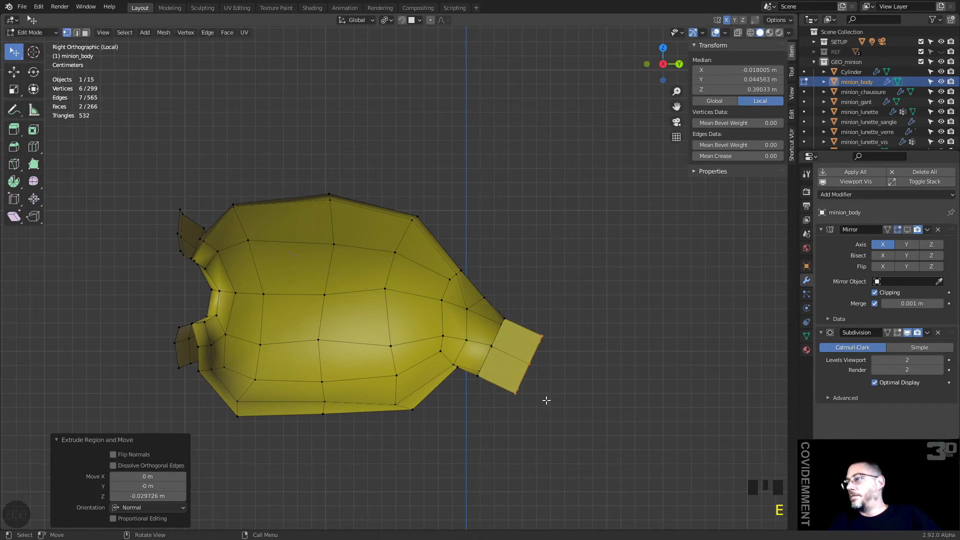
pyautogui.moveTo(545, 393); pyautogui.dragTo(590, 412, button='middle')
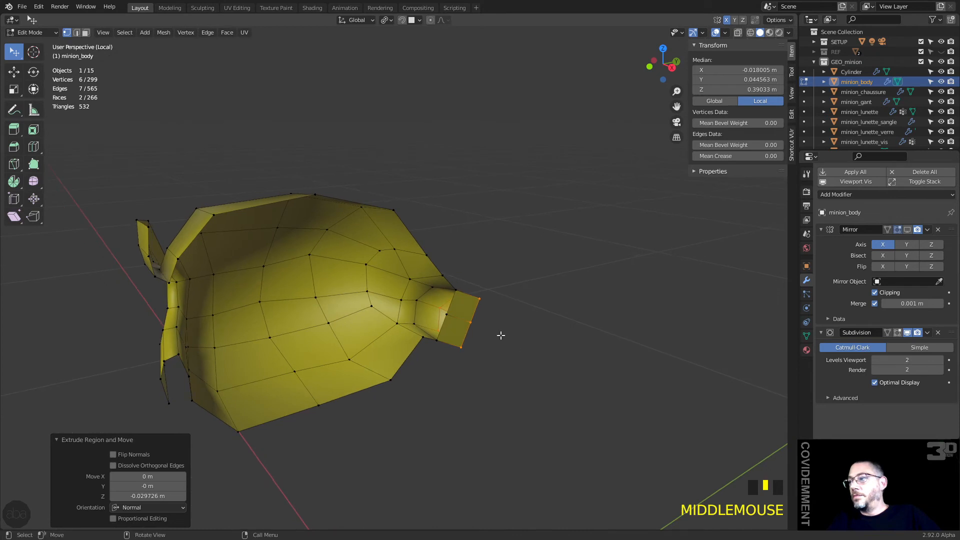
pyautogui.scroll(2, 468, 313)
pyautogui.press('3')
pyautogui.click(469, 312)
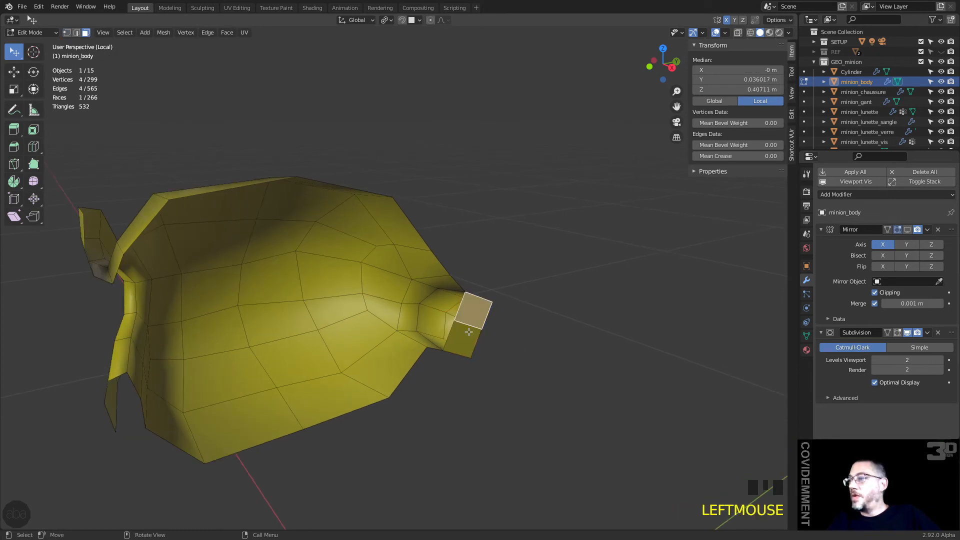
pyautogui.keyDown('shift'); pyautogui.click(466, 340); pyautogui.keyUp('shift')
pyautogui.press('x')
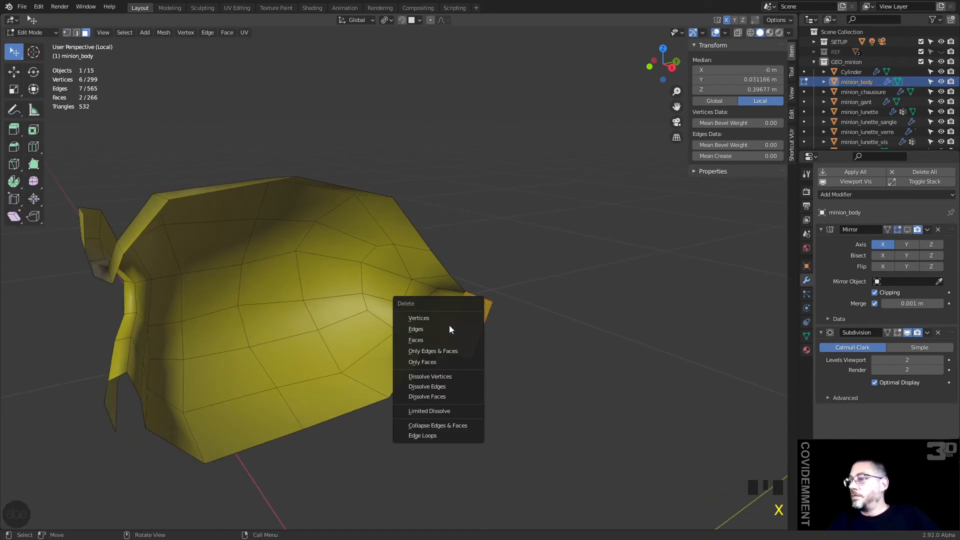
pyautogui.click(442, 339)
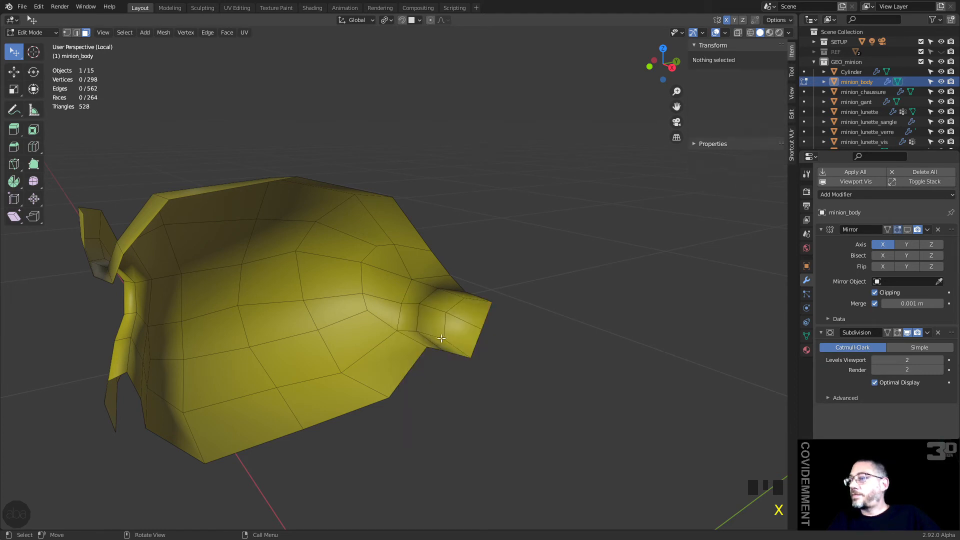
# In right side view, move the edge between the throat's two end faces about 0.008 m backward and 0.015 m down
pyautogui.scroll(3, 441, 337)
pyautogui.moveTo(441, 338); pyautogui.dragTo(435, 306, button='middle')
pyautogui.scroll(-3, 435, 307)
pyautogui.keyDown('shift'); pyautogui.moveTo(586, 376); pyautogui.dragTo(463, 331, button='middle'); pyautogui.keyUp('shift')
pyautogui.click(463, 331)
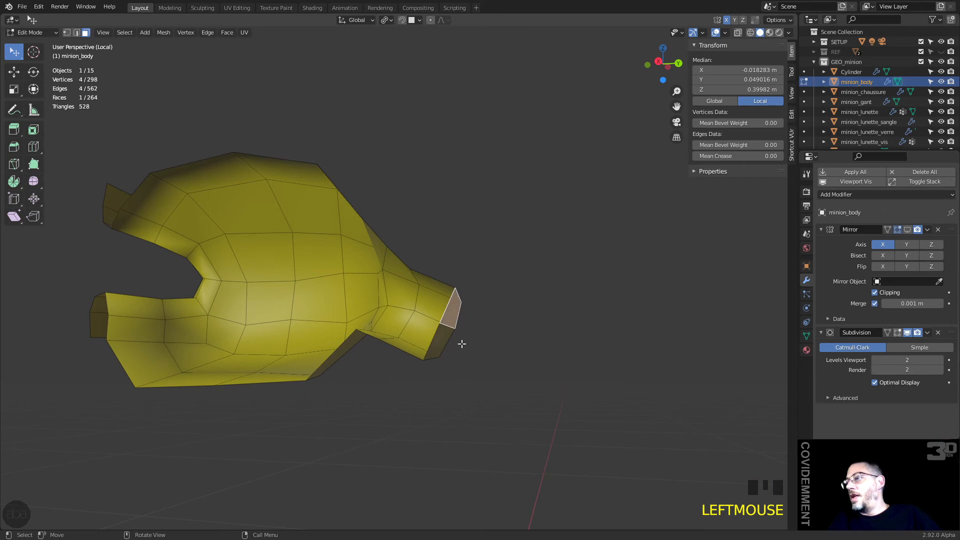
pyautogui.press('2')
pyautogui.click(448, 329)
pyautogui.moveTo(448, 328); pyautogui.dragTo(475, 347, button='middle')
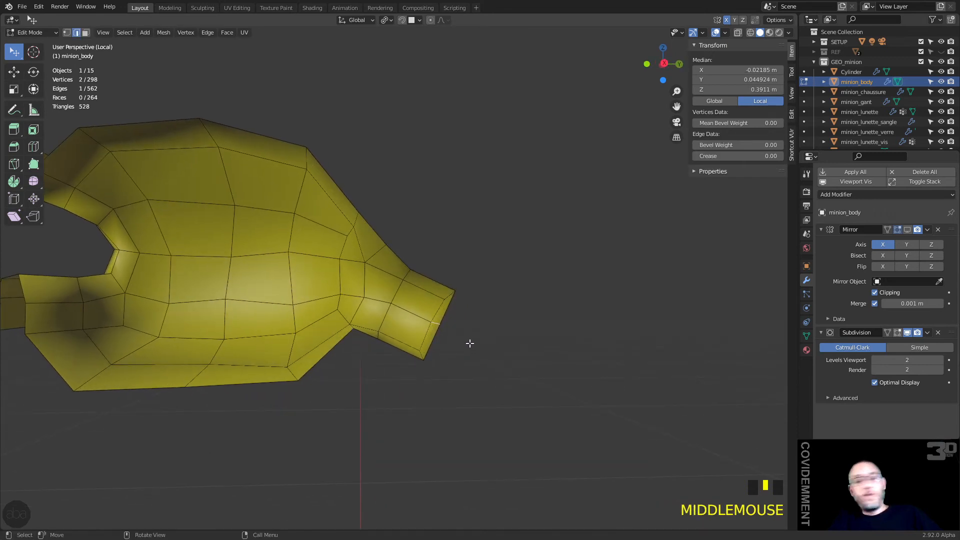
pyautogui.press('KP_3')
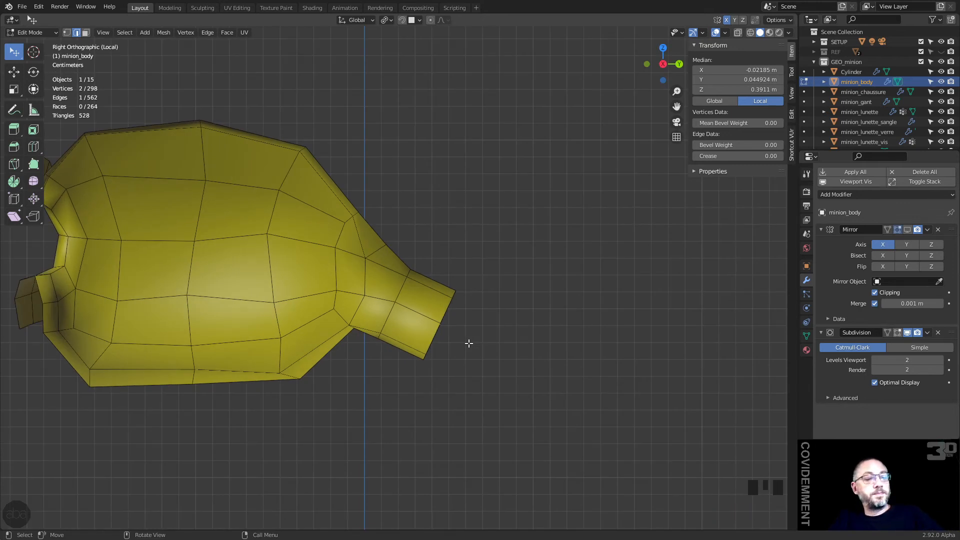
pyautogui.press('g')
pyautogui.click(478, 343)
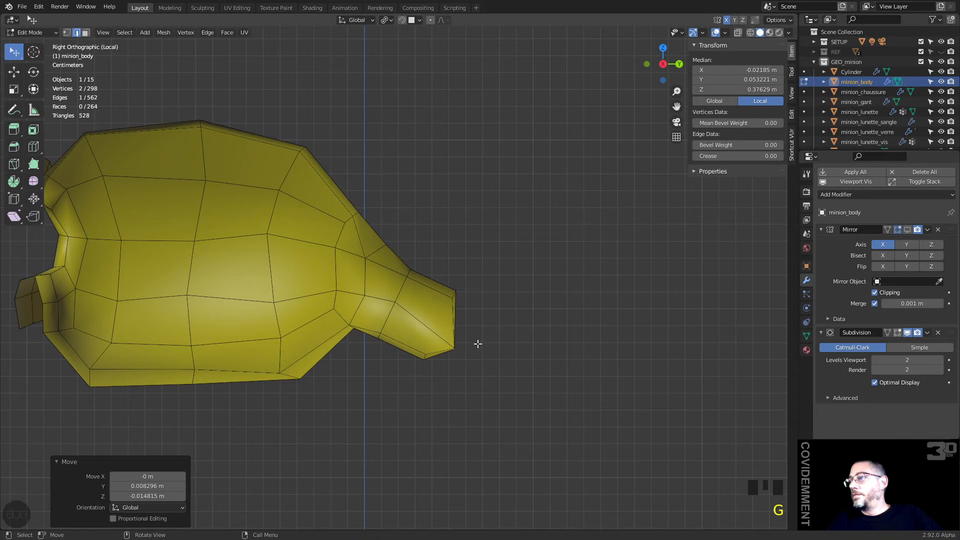
# With X-ray on, move the upper edge of the throat's end about 0.003 m forward and 0.01 m down
pyautogui.hotkey('alt', 'z')
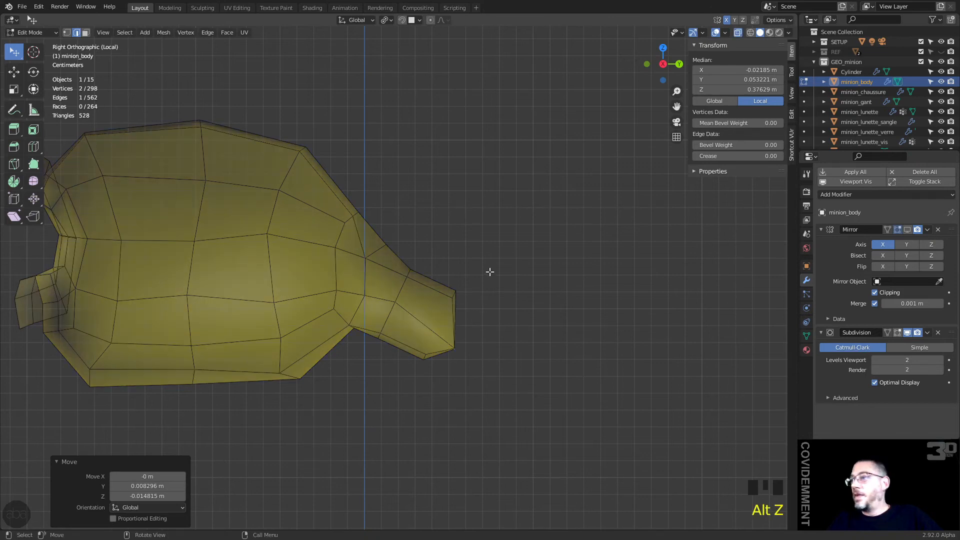
pyautogui.click(460, 292)
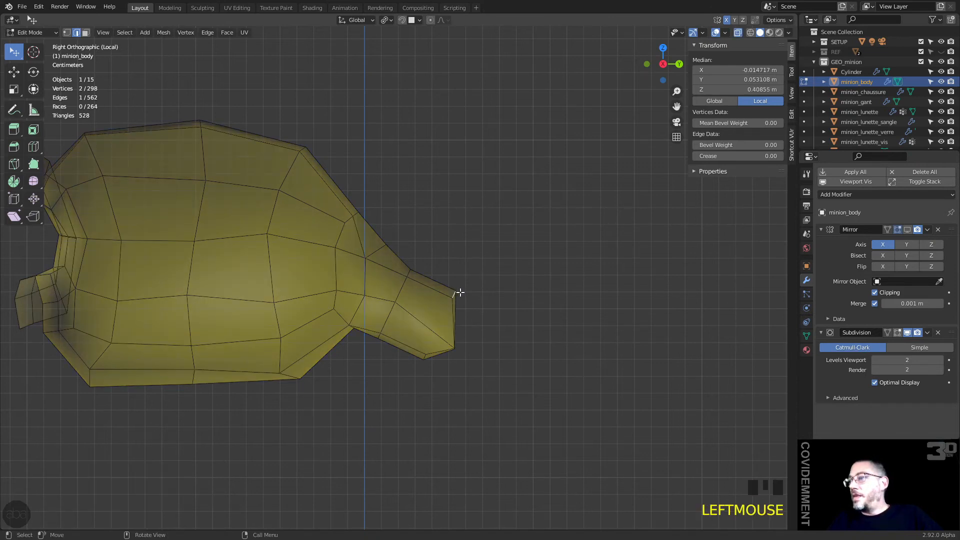
pyautogui.press('g')
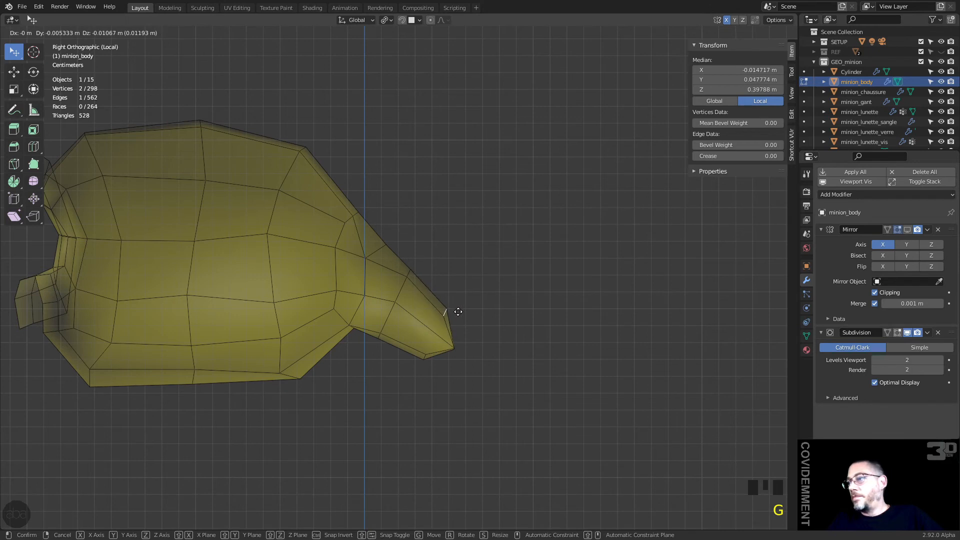
pyautogui.click(460, 323)
# Move the outer middle vertex of the throat's end inward toward the centre line
pyautogui.moveTo(455, 364); pyautogui.dragTo(388, 364, button='middle')
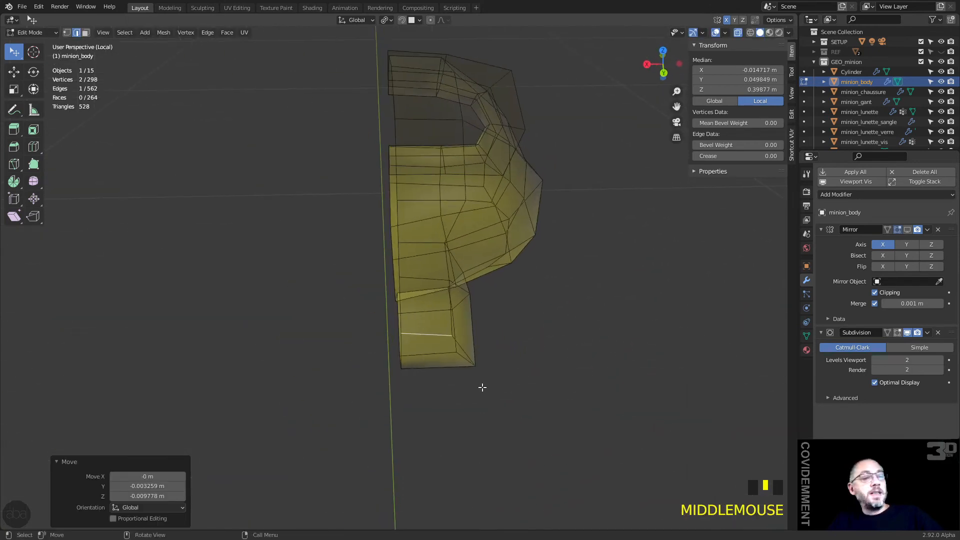
pyautogui.press('1')
pyautogui.click(474, 370)
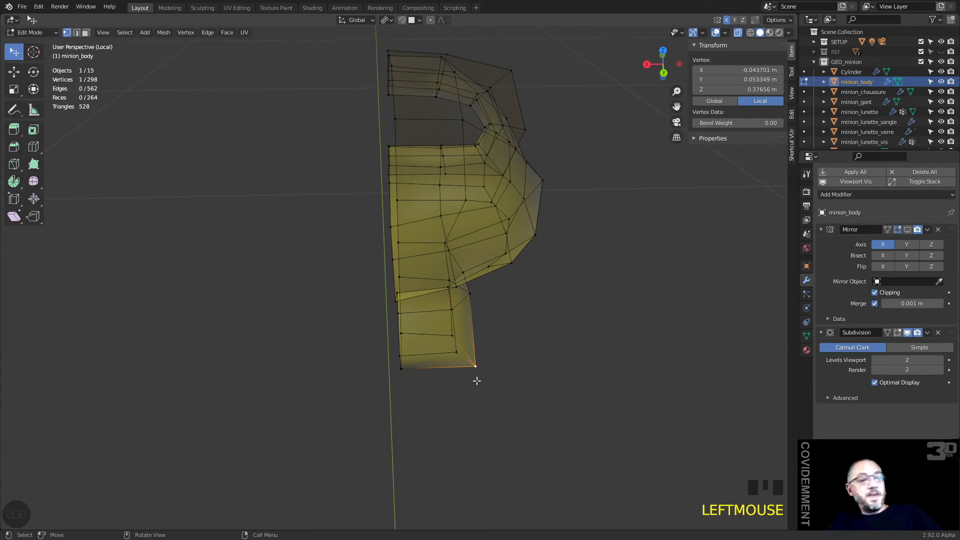
pyautogui.press('g')
pyautogui.click(453, 378)
# Adjust the side vertex on the throat's middle ring inward to narrow the tube's profile
pyautogui.moveTo(453, 378); pyautogui.dragTo(475, 304, button='middle')
pyautogui.click(473, 281)
pyautogui.press('g')
pyautogui.click(465, 252)
pyautogui.press('g')
pyautogui.click(455, 254)
pyautogui.press('g')
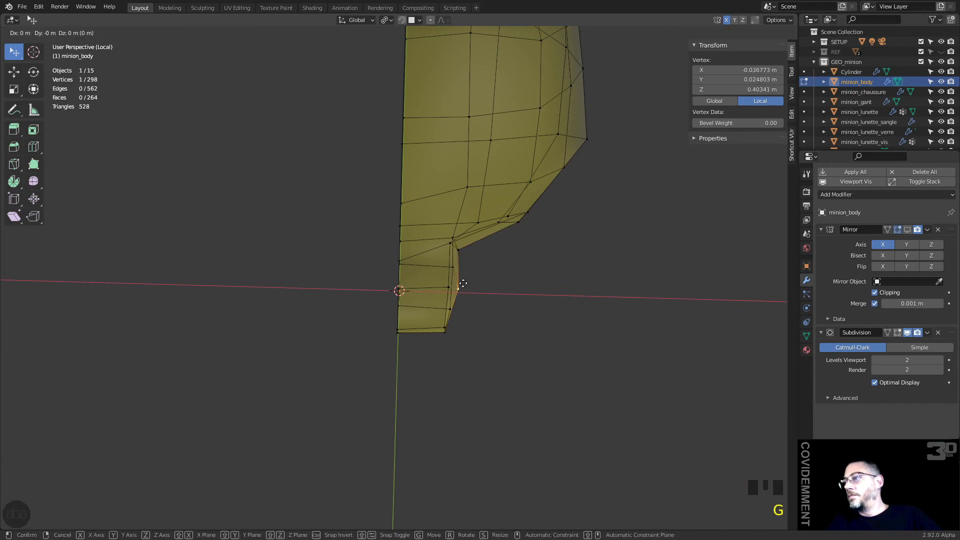
pyautogui.click(462, 282)
# Nudge three more outer vertices along the throat toward the centre line to even out its side contour
pyautogui.moveTo(462, 282); pyautogui.dragTo(449, 195, button='middle')
pyautogui.click(443, 269)
pyautogui.press('g')
pyautogui.click(433, 270)
pyautogui.click(453, 260)
pyautogui.press('g')
pyautogui.click(448, 259)
pyautogui.click(433, 294)
pyautogui.press('g')
pyautogui.click(428, 314)
# Move the lower outer vertex on the throat's middle ring about 0.006 m toward the centre line
pyautogui.moveTo(428, 314); pyautogui.dragTo(493, 282, button='middle')
pyautogui.click(450, 374)
pyautogui.press('g')
pyautogui.click(452, 361)
pyautogui.press('g')
pyautogui.click(446, 353)
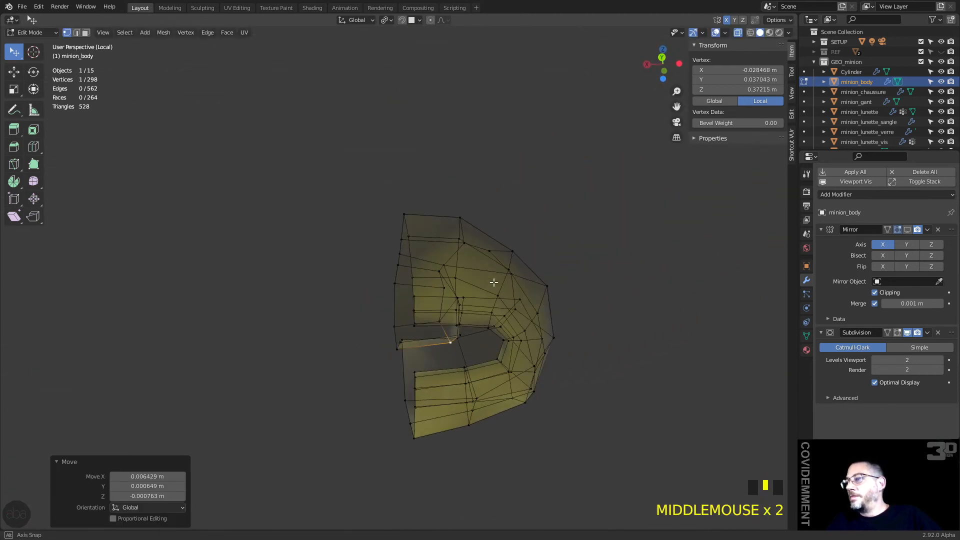
# Move the lower side vertex at the throat's junction with the cavity inward toward the centre line
pyautogui.moveTo(452, 340)
pyautogui.mouseDown(button='middle')
pyautogui.moveTo(437, 342)
pyautogui.moveTo(464, 338)
pyautogui.mouseUp(button='middle')
pyautogui.press('g')
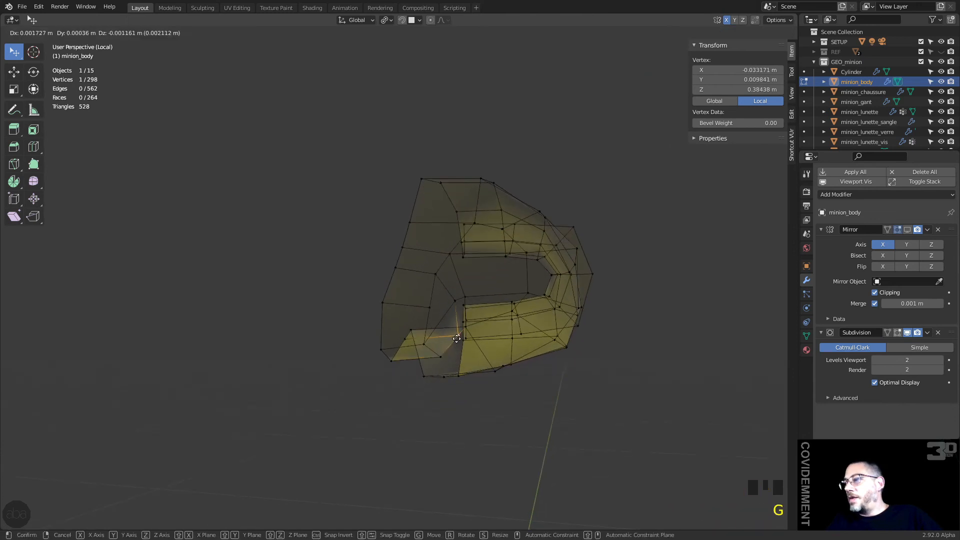
pyautogui.click(455, 334)
pyautogui.press('g')
pyautogui.click(455, 327)
pyautogui.moveTo(455, 328); pyautogui.dragTo(652, 421, button='middle')
pyautogui.moveTo(368, 327); pyautogui.dragTo(406, 270, button='middle')
pyautogui.click(352, 316)
pyautogui.press('g')
pyautogui.click(355, 315)
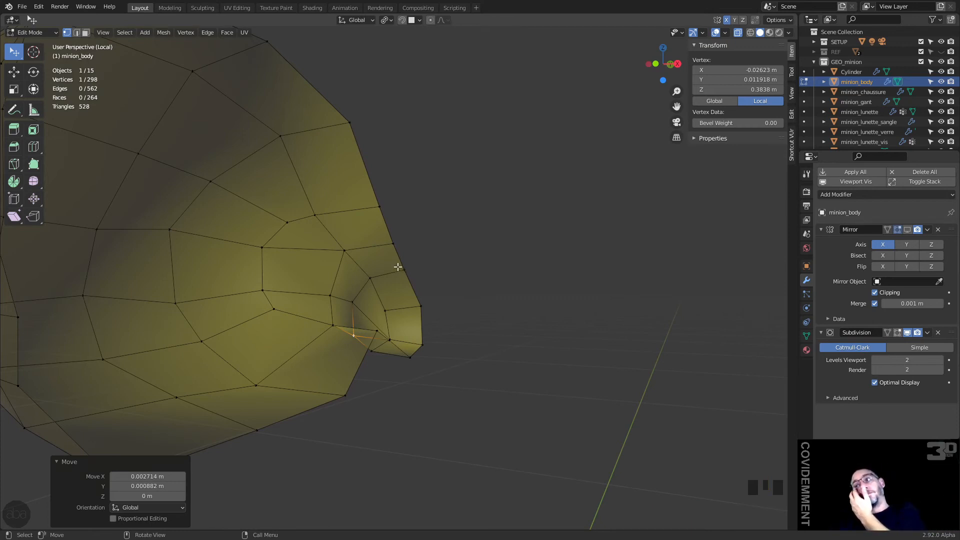
# Move the cavity vertex just above the throat opening about 0.0075 m outward and 0.002 m down
pyautogui.moveTo(368, 245)
pyautogui.mouseDown(button='middle')
pyautogui.moveTo(403, 270)
pyautogui.moveTo(357, 253)
pyautogui.mouseUp(button='middle')
pyautogui.click(358, 259)
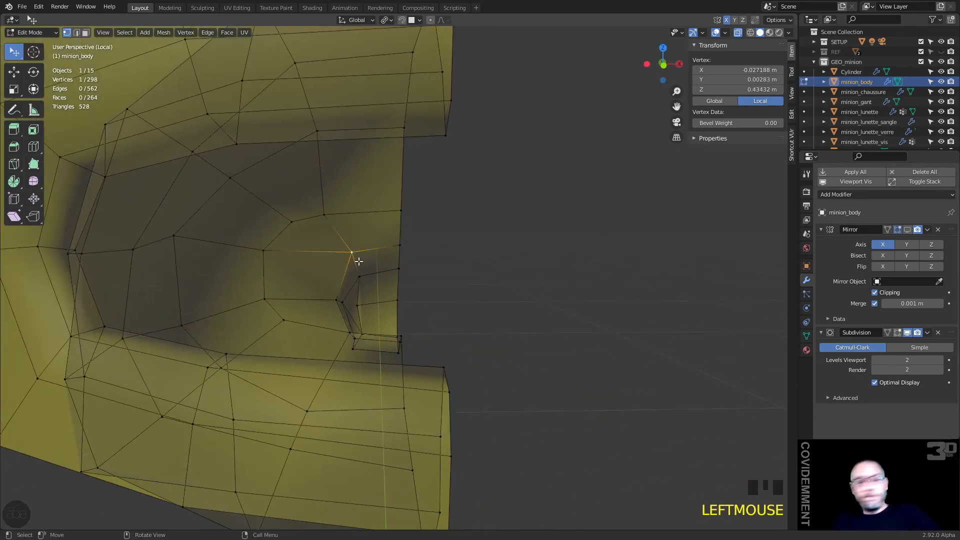
pyautogui.press('g')
pyautogui.click(342, 264)
pyautogui.moveTo(358, 242); pyautogui.dragTo(346, 240, button='middle')
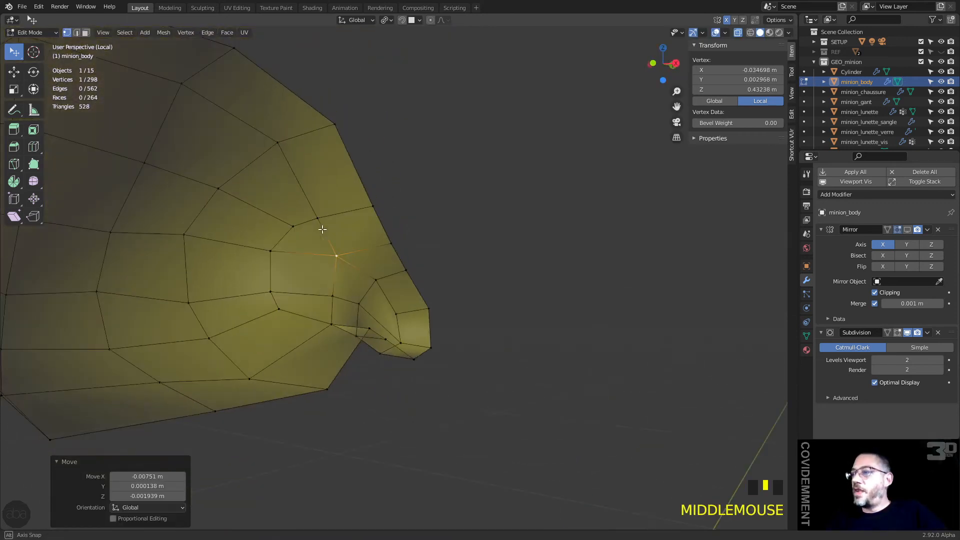
# Inset the two centre-line faces directly above the throat by about 0.0123 m with Boundary off
pyautogui.scroll(2, 349, 233)
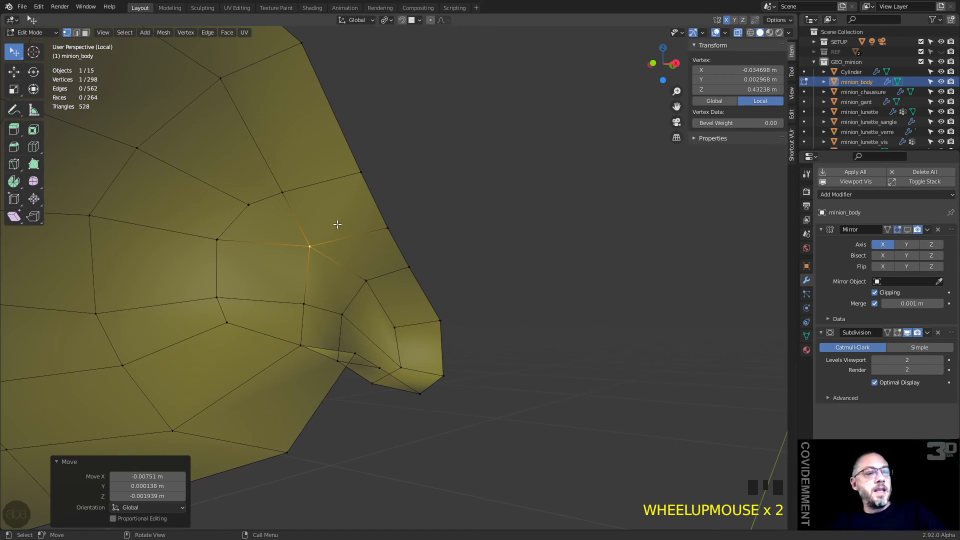
pyautogui.press('3')
pyautogui.click(343, 214)
pyautogui.keyDown('shift'); pyautogui.click(361, 257); pyautogui.keyUp('shift')
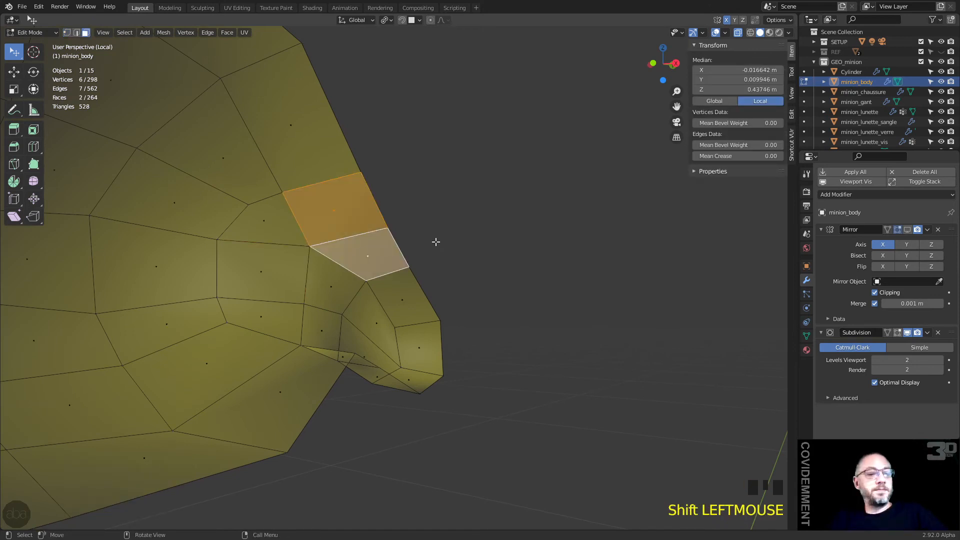
pyautogui.press('i')
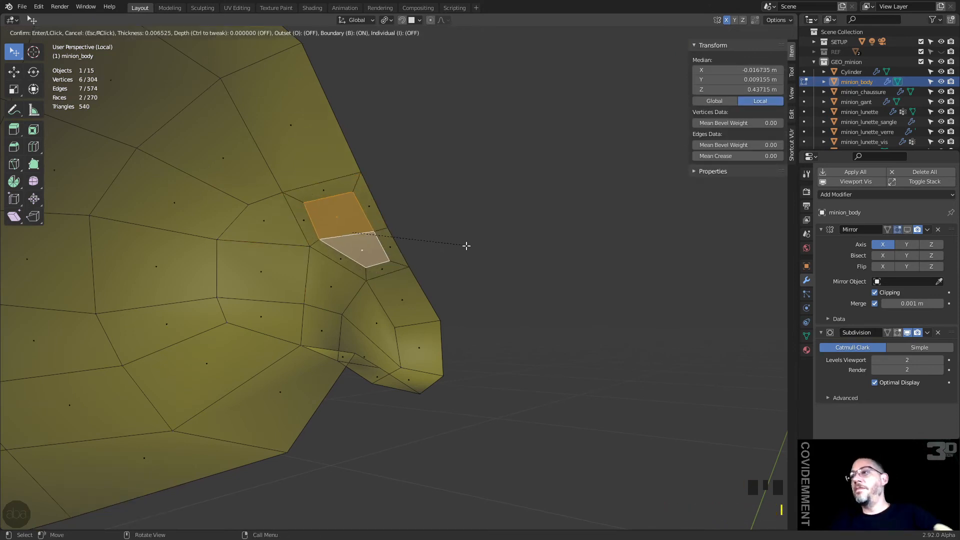
pyautogui.press('b')
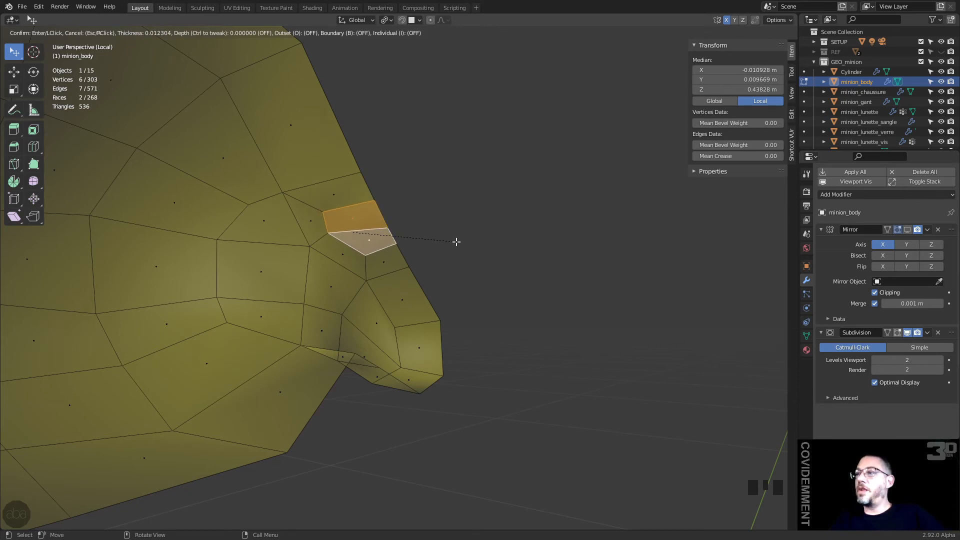
pyautogui.click(456, 242)
# In right side view, move the inset's three outer vertices backward and up onto the cavity's rear contour
pyautogui.moveTo(442, 229); pyautogui.dragTo(384, 254, button='middle')
pyautogui.press('KP_1')
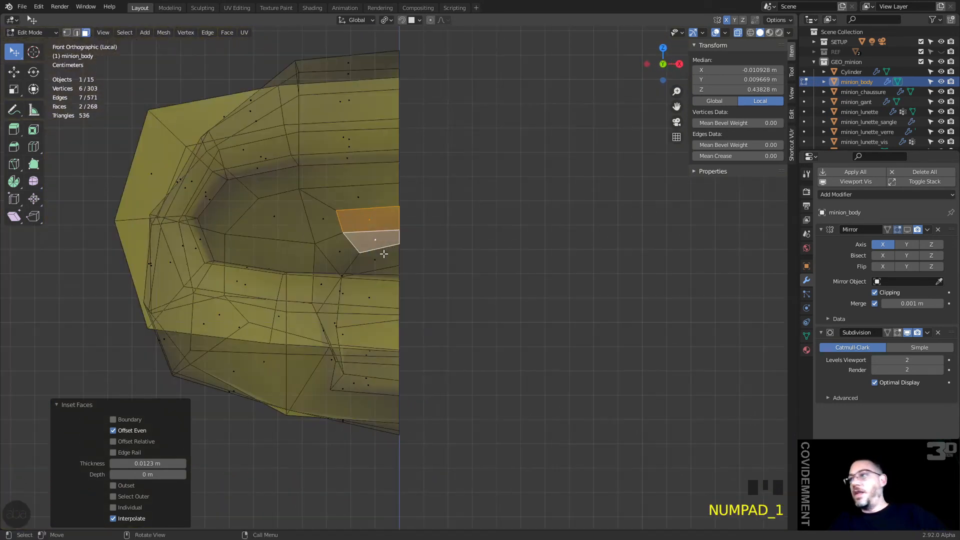
pyautogui.press('KP_3')
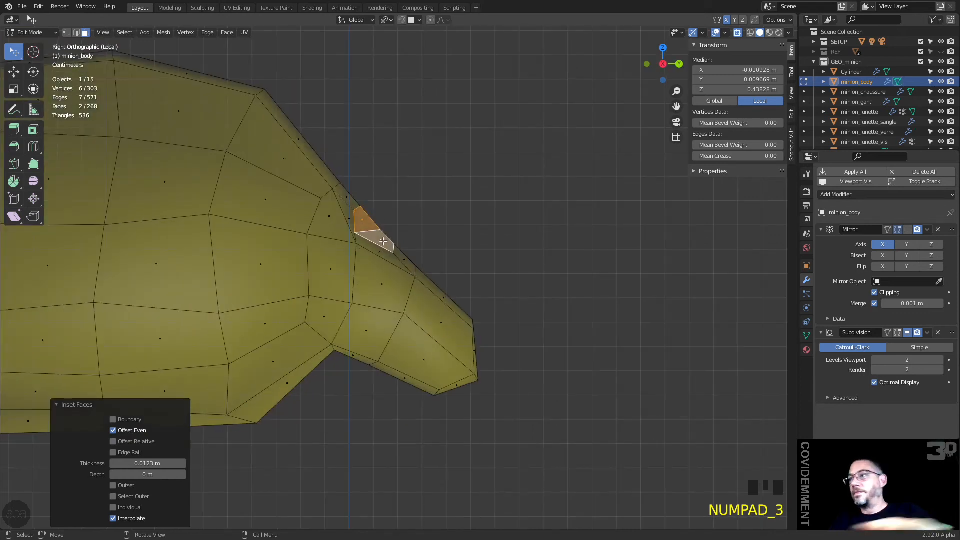
pyautogui.scroll(4, 383, 242)
pyautogui.press('1')
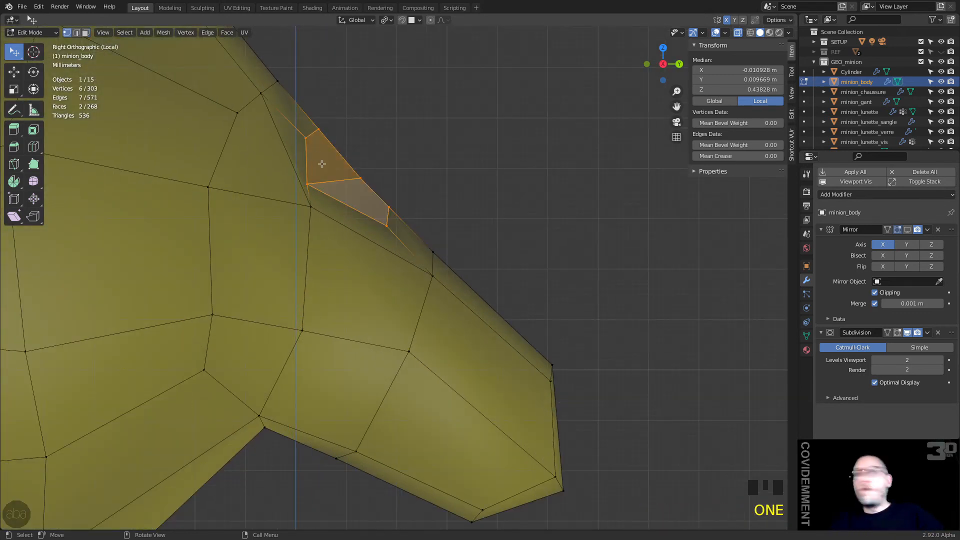
pyautogui.click(306, 137)
pyautogui.press('g')
pyautogui.click(326, 137)
pyautogui.click(307, 183)
pyautogui.press('g')
pyautogui.click(354, 146)
pyautogui.click(383, 223)
pyautogui.press('g')
pyautogui.click(392, 206)
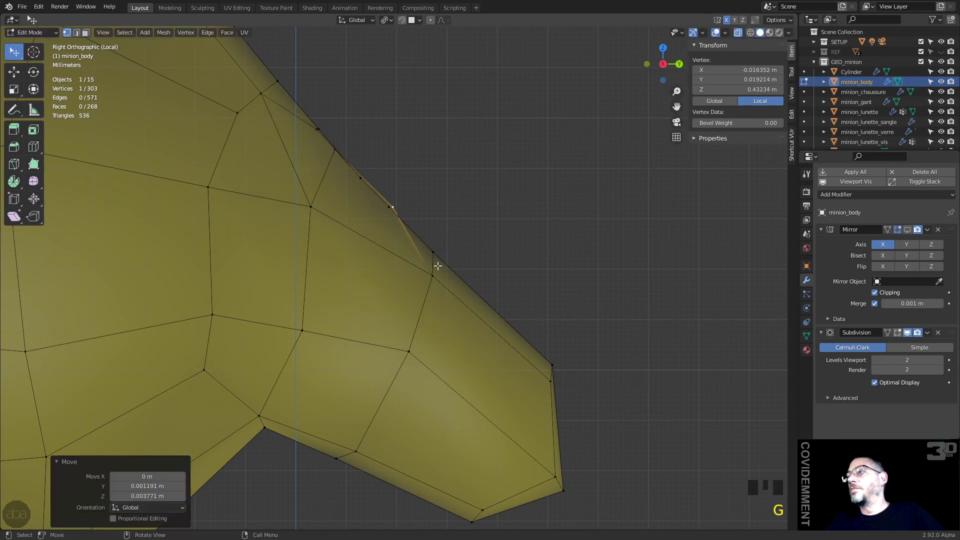
# Reposition the inset's outer and centre-line vertices to give the small patch a more even, rounded outline
pyautogui.scroll(-2, 420, 257)
pyautogui.moveTo(420, 257); pyautogui.dragTo(348, 177, button='middle')
pyautogui.click(322, 149)
pyautogui.press('g')
pyautogui.click(350, 151)
pyautogui.click(326, 171)
pyautogui.press('g')
pyautogui.click(336, 196)
pyautogui.click(343, 153)
pyautogui.press('g')
pyautogui.click(363, 160)
pyautogui.click(346, 227)
pyautogui.press('g')
pyautogui.click(358, 233)
pyautogui.click(397, 235)
pyautogui.press('g')
pyautogui.click(396, 243)
# Extrude the two inset faces above the throat about 0.02 m into the mouth cavity and show the right side view
pyautogui.moveTo(396, 243); pyautogui.dragTo(349, 238, button='middle')
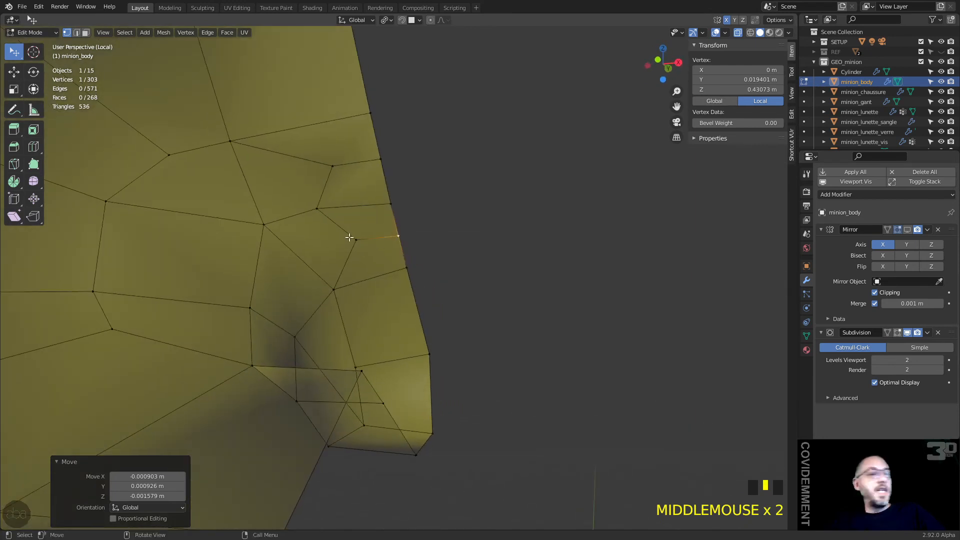
pyautogui.press('3')
pyautogui.click(346, 188)
pyautogui.keyDown('shift'); pyautogui.click(374, 227); pyautogui.keyUp('shift')
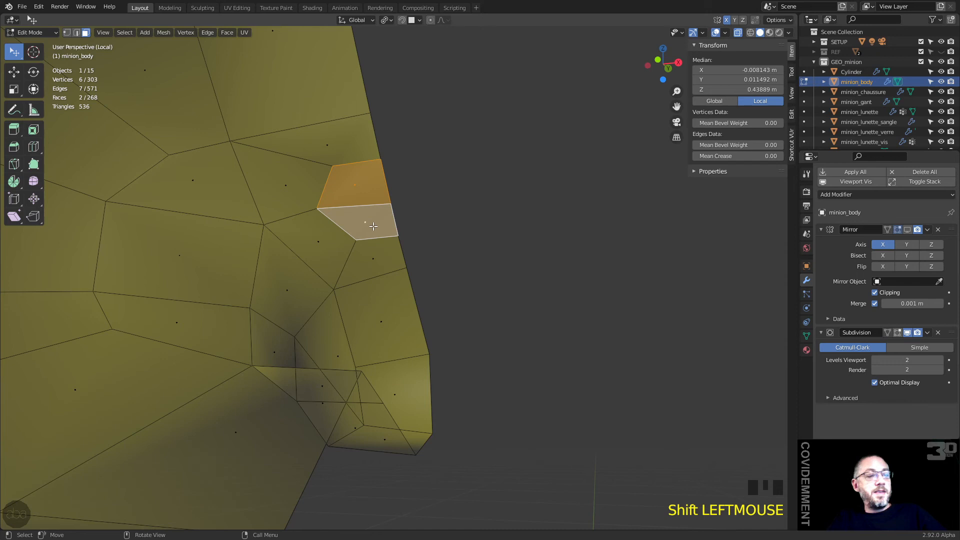
pyautogui.press('e')
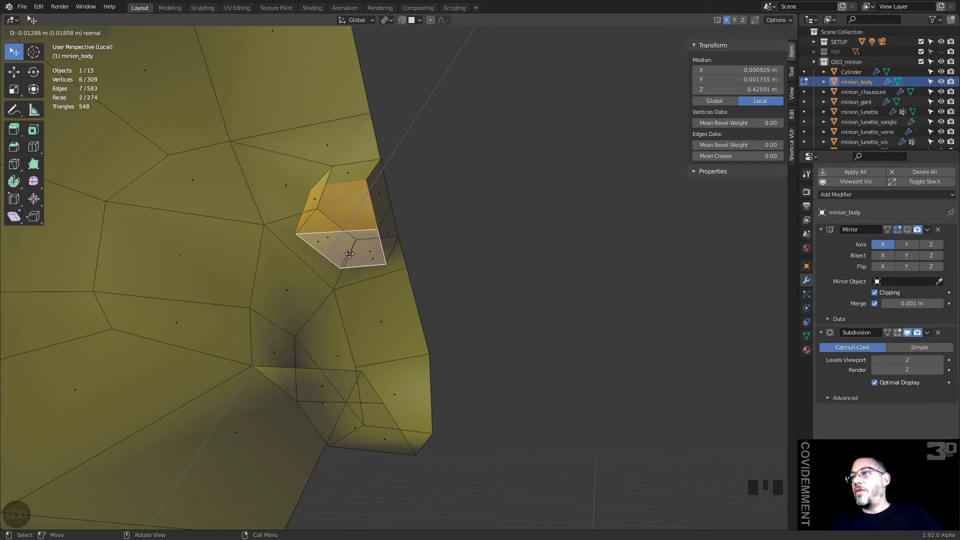
pyautogui.click(350, 254)
pyautogui.press('KP_3')
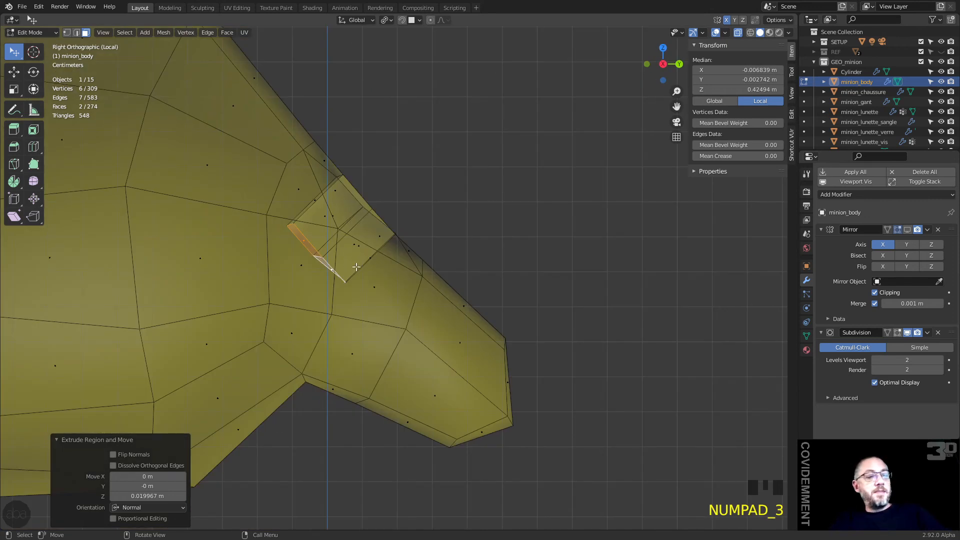
# Move the extruded end faces about 0.0077 m on Y and 0.0069 m on Z, and scale them to about 0.59
pyautogui.press('g')
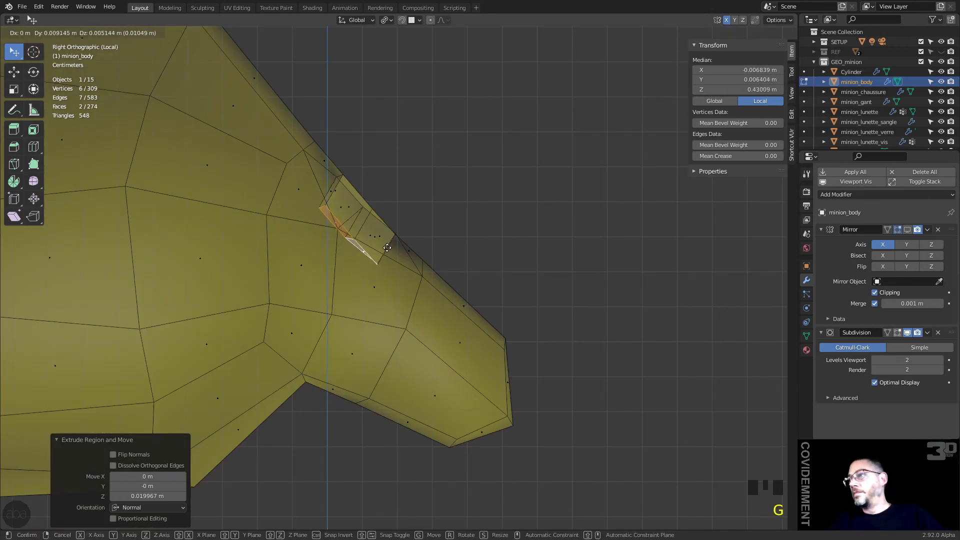
pyautogui.click(383, 243)
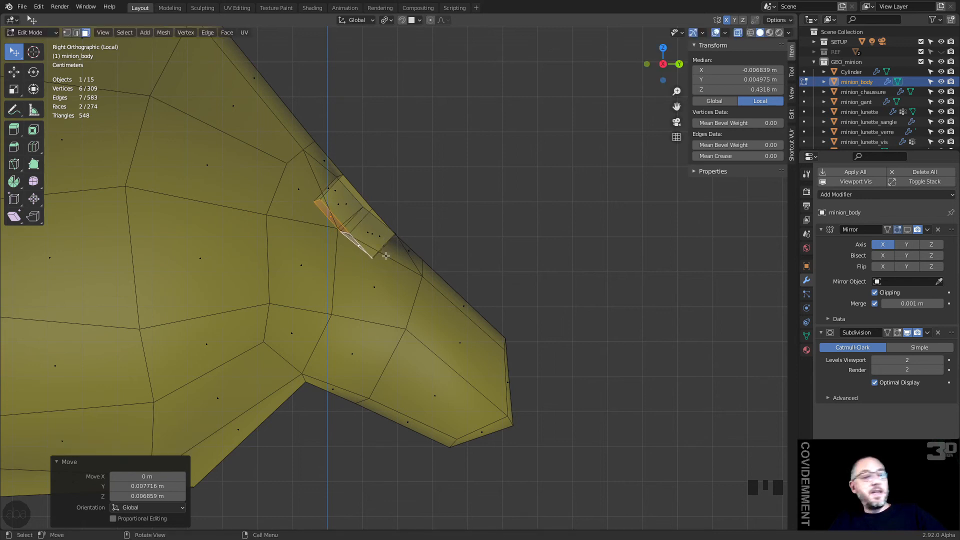
pyautogui.press('s')
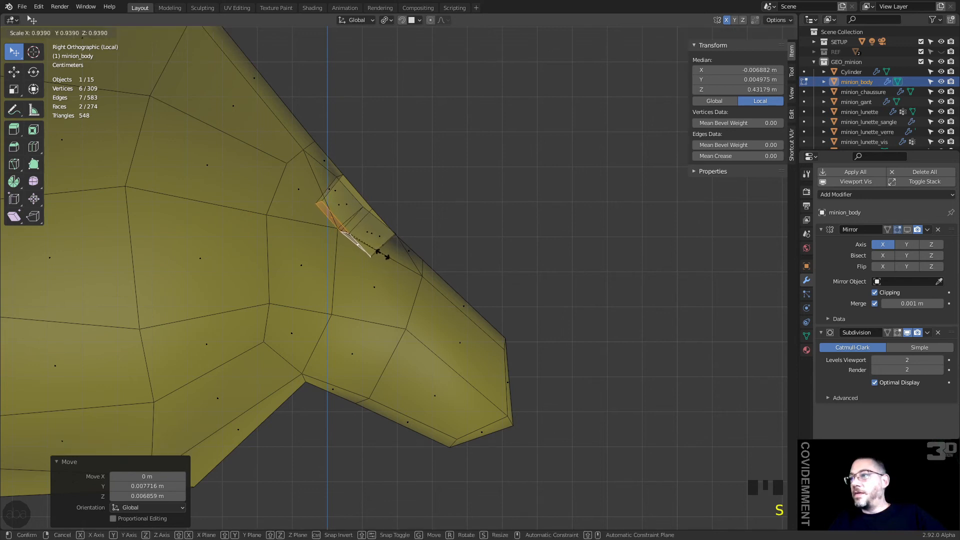
pyautogui.click(363, 250)
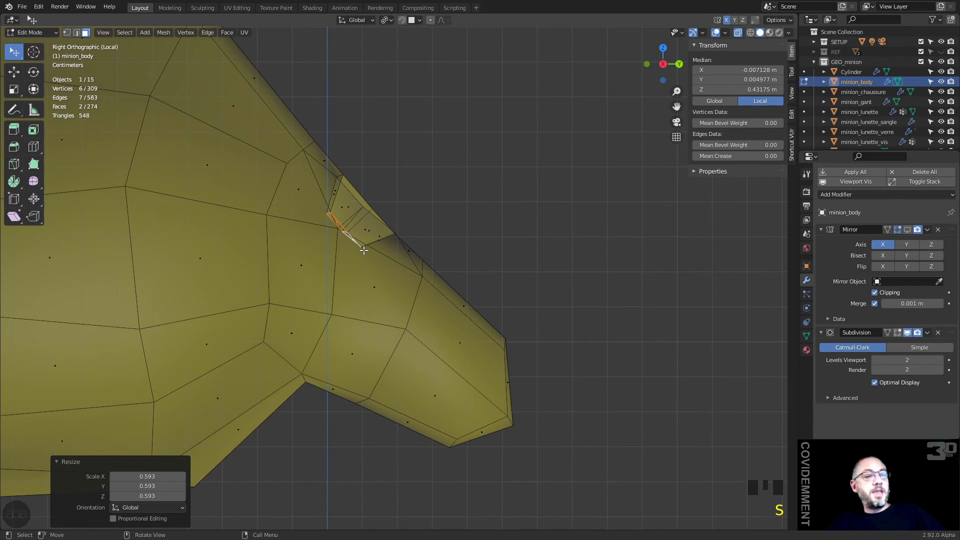
# Extrude the end faces about 0.018 m further into the cavity and enlarge them by about 2.23, followed by 0.85
pyautogui.press('e')
pyautogui.click(323, 298)
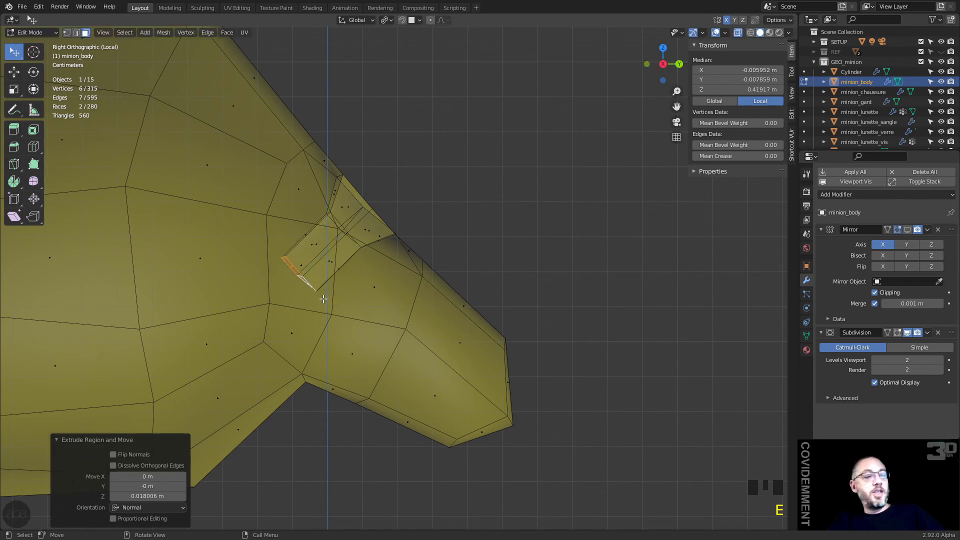
pyautogui.press('s')
pyautogui.click(320, 340)
pyautogui.press('s')
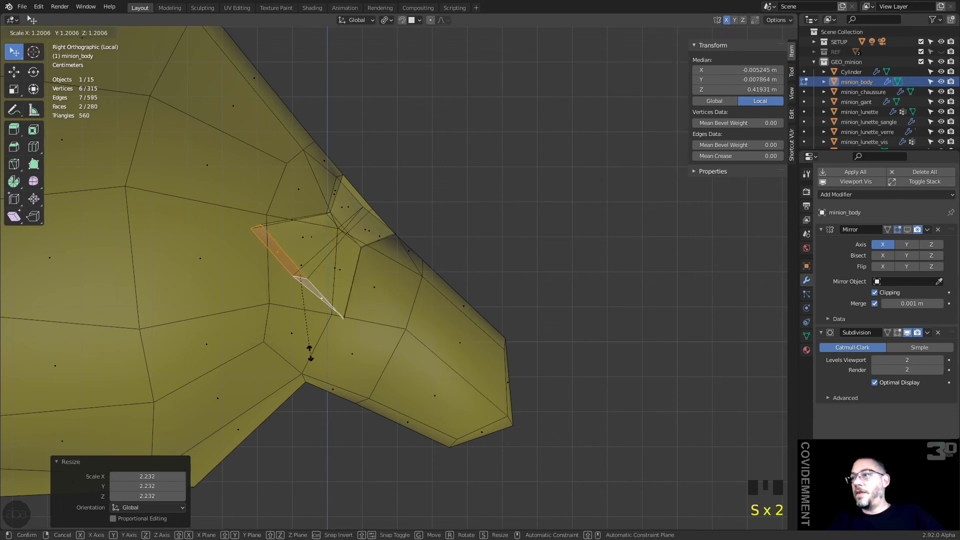
pyautogui.click(309, 327)
# Extrude the end faces again, offset about -0.010 m on Y and -0.012 m on Z, and scale them down to a narrower tip
pyautogui.press('e')
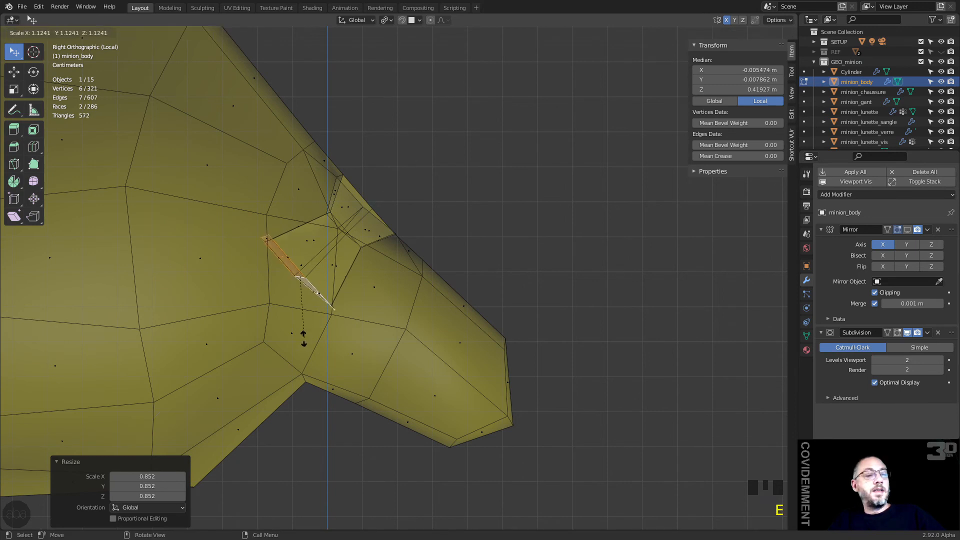
pyautogui.rightClick(299, 334)
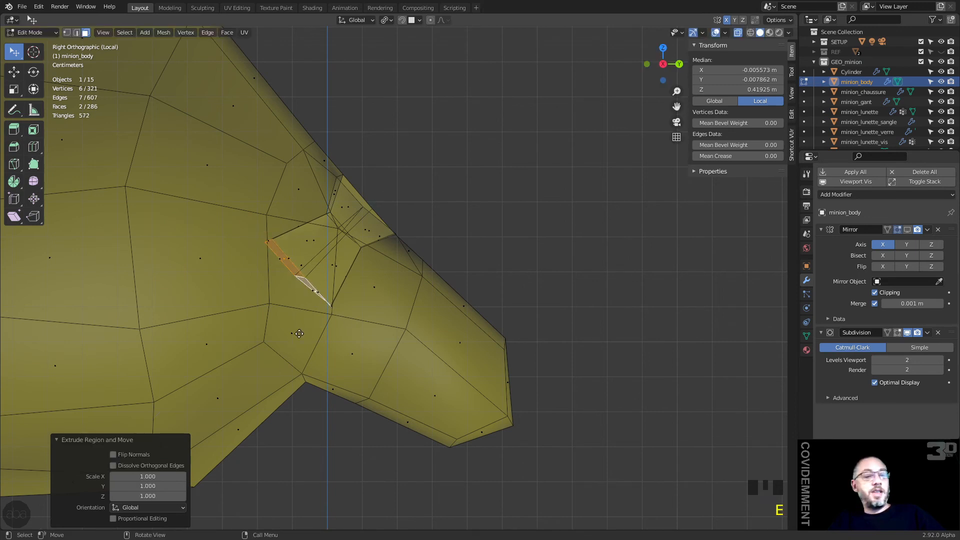
pyautogui.press('g')
pyautogui.click(265, 376)
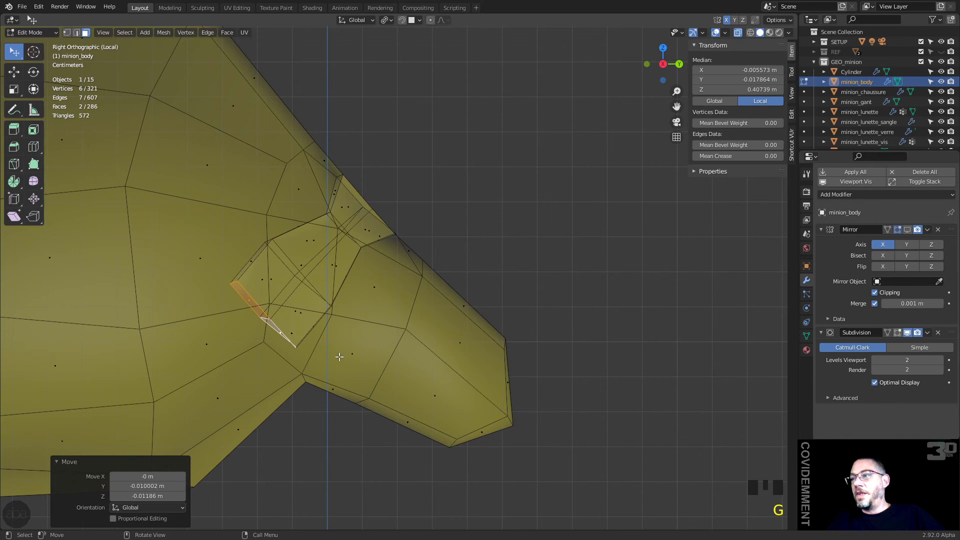
pyautogui.press('s')
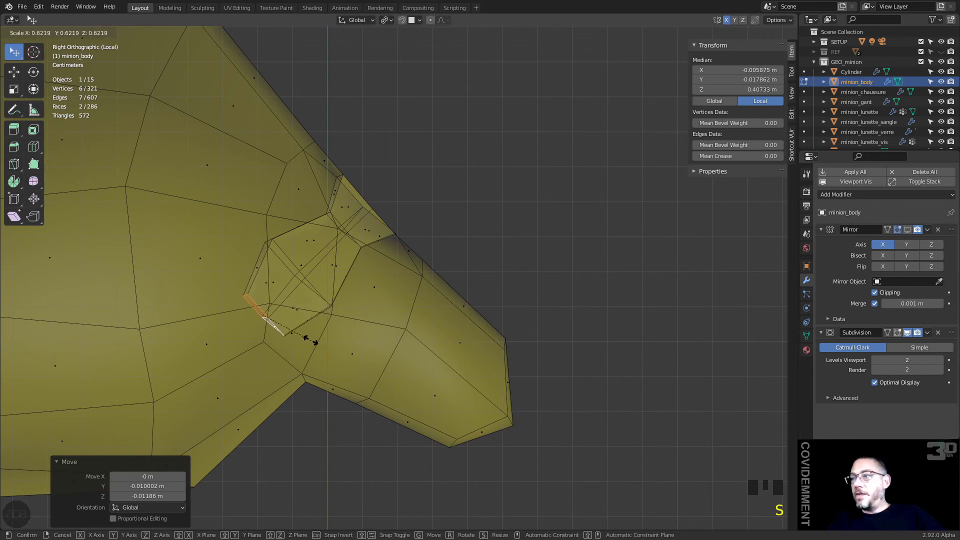
pyautogui.click(304, 321)
# Move the hanging form's wide middle edge loop about 0.006 m on Y and rotate it about 21° in side view
pyautogui.keyDown('alt'); pyautogui.click(294, 262); pyautogui.keyUp('alt')
pyautogui.press('2')
pyautogui.keyDown('alt'); pyautogui.click(294, 263); pyautogui.keyUp('alt')
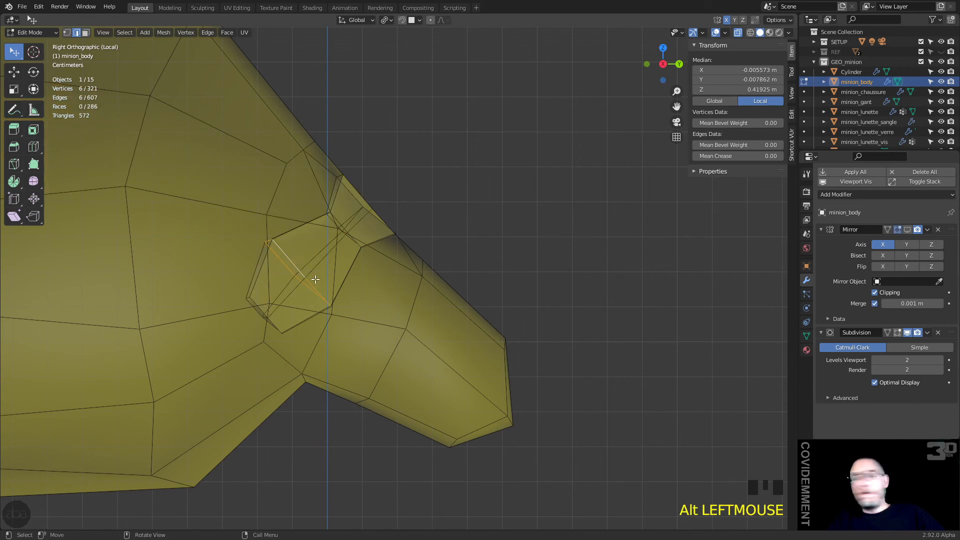
pyautogui.press('g')
pyautogui.click(347, 279)
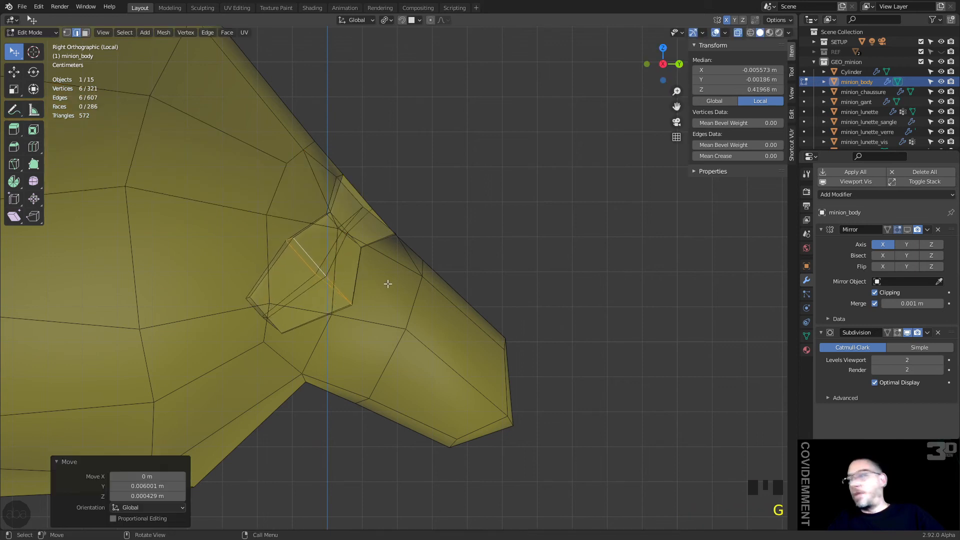
pyautogui.press('r')
pyautogui.click(381, 261)
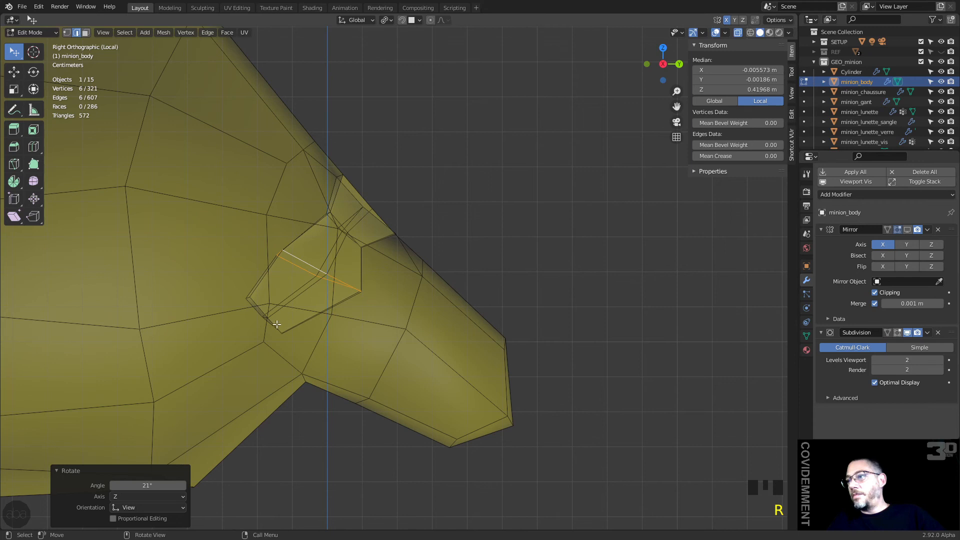
# Select the six tip vertices of the hanging form, move them about 0.0117 m on Y and -0.0011 m on Z, and rotate them about 29.8°
pyautogui.keyDown('alt'); pyautogui.click(277, 324); pyautogui.keyUp('alt')
pyautogui.keyDown('alt'); pyautogui.click(259, 306); pyautogui.keyUp('alt')
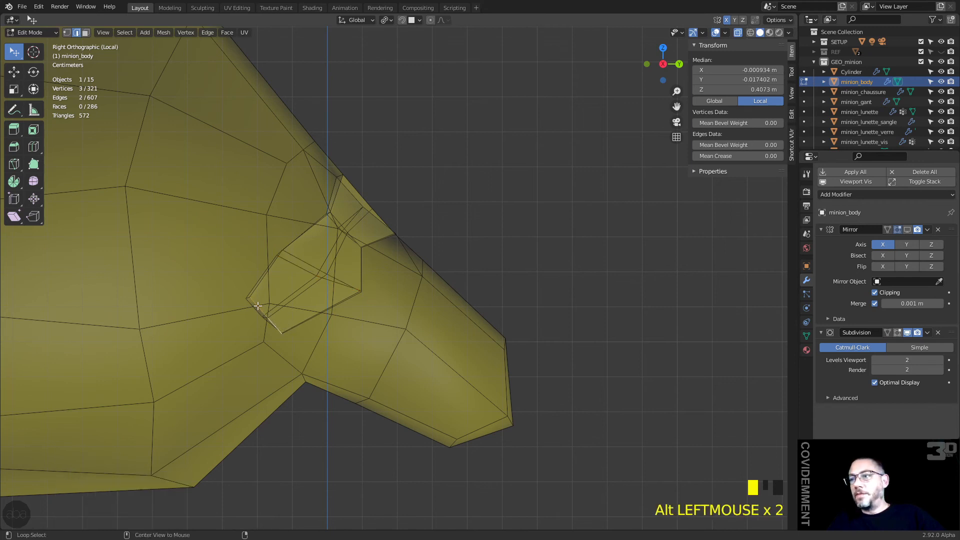
pyautogui.keyDown('alt'); pyautogui.click(258, 302); pyautogui.keyUp('alt')
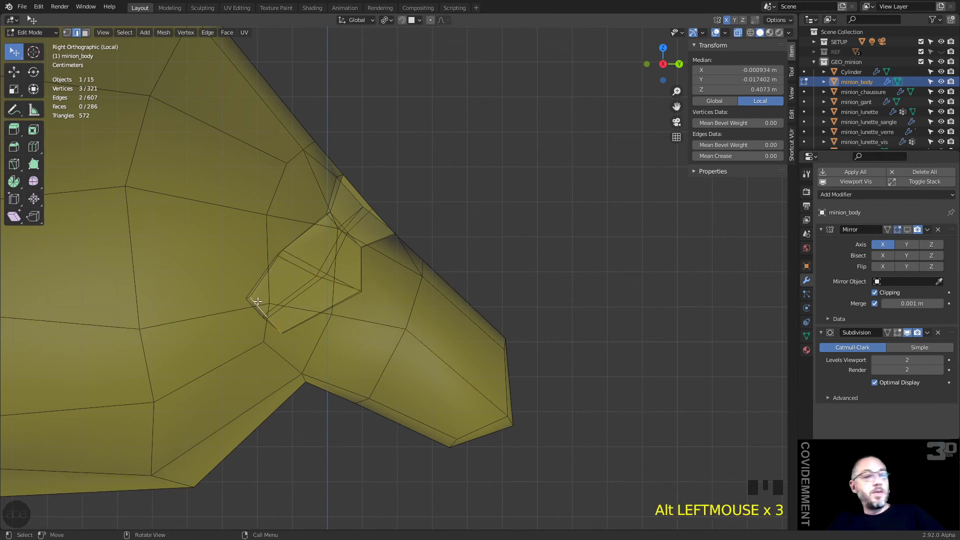
pyautogui.press('1')
pyautogui.scroll(3, 258, 303)
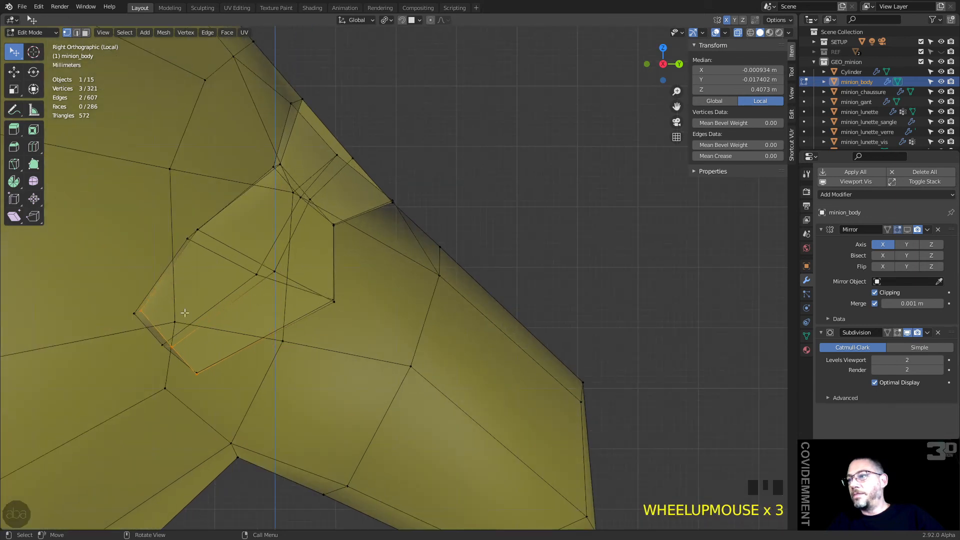
pyautogui.click(125, 310)
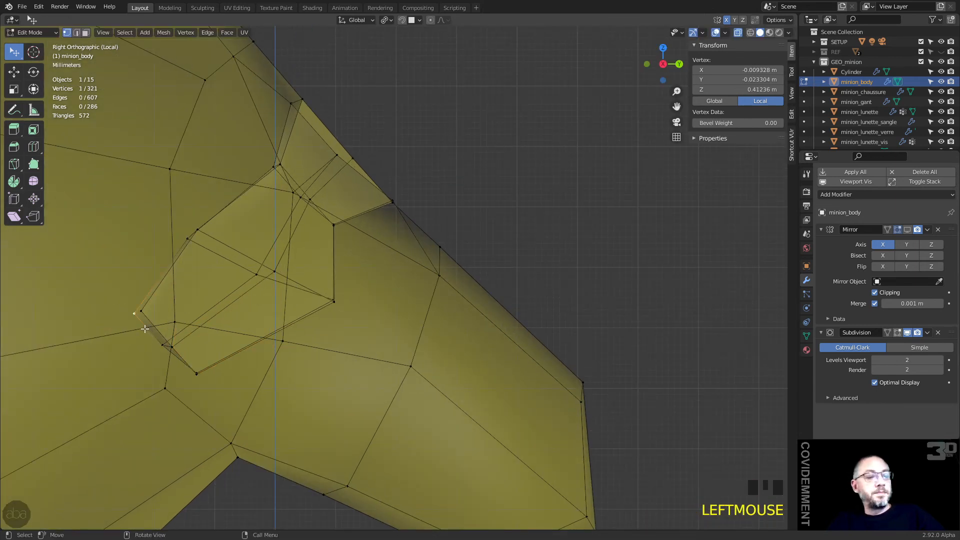
pyautogui.moveTo(137, 315); pyautogui.dragTo(202, 374)
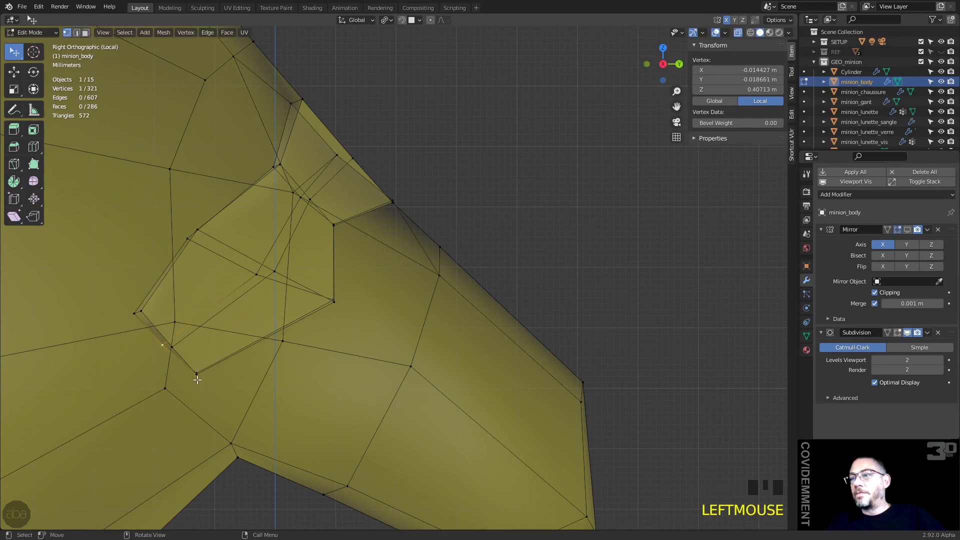
pyautogui.press('c')
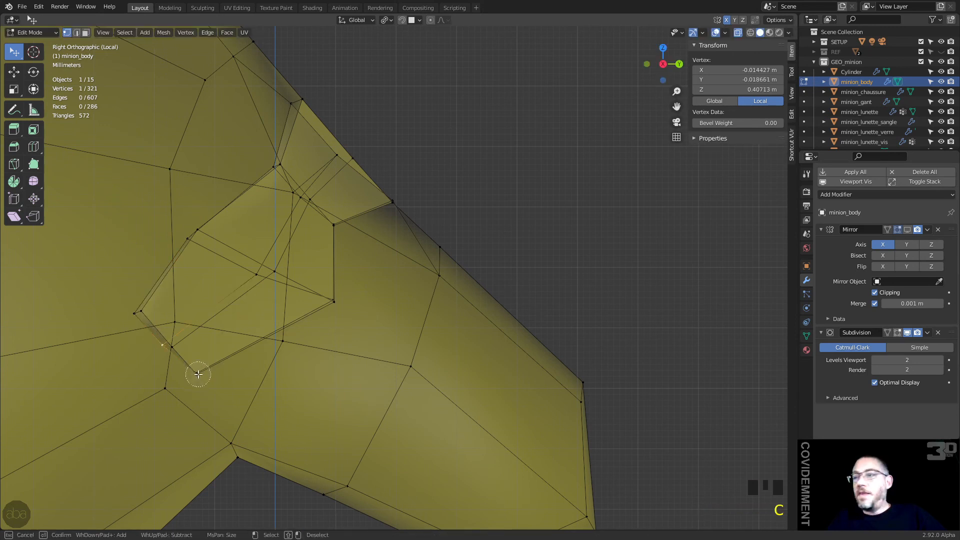
pyautogui.moveTo(197, 371); pyautogui.dragTo(150, 333)
pyautogui.rightClick(177, 346)
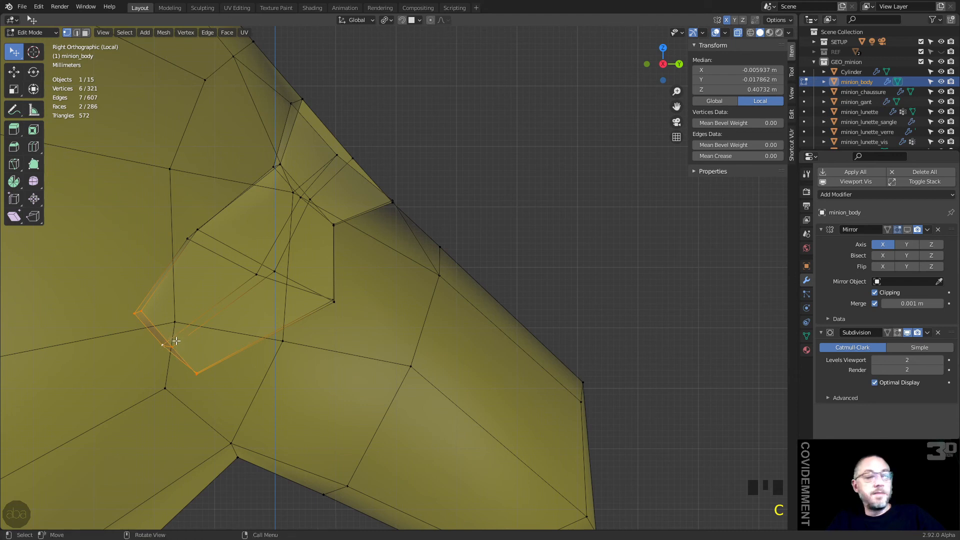
pyautogui.press('g')
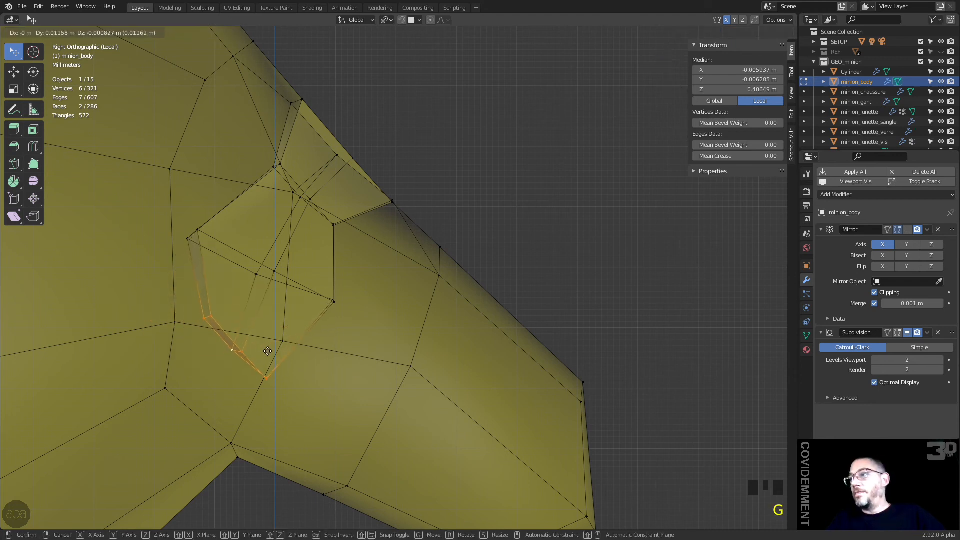
pyautogui.click(284, 360)
pyautogui.press('r')
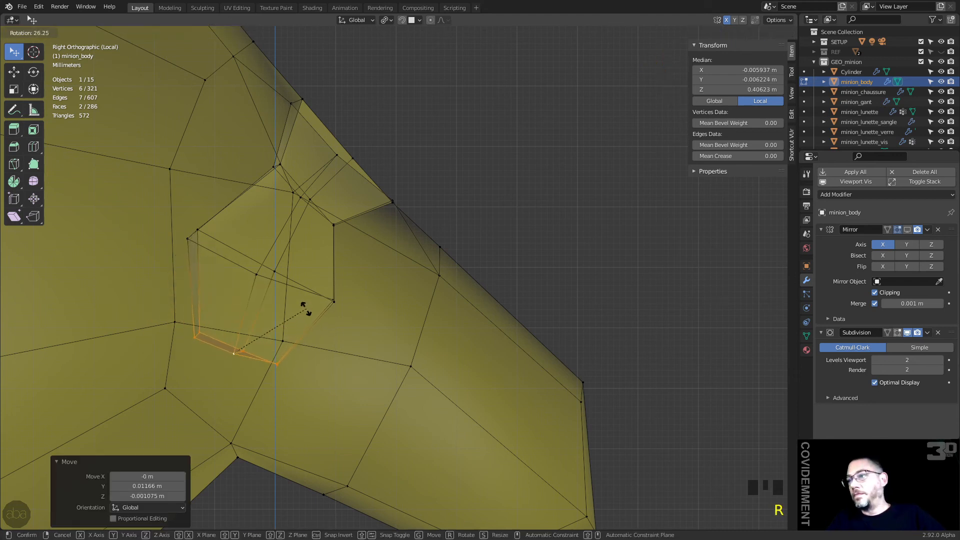
pyautogui.click(307, 301)
# Select the hanging form's six inner faces along the mirror plane, scale them to 0 on X, and set their median X to 0 m
pyautogui.scroll(-3, 307, 300)
pyautogui.moveTo(307, 300); pyautogui.dragTo(427, 294, button='middle')
pyautogui.scroll(-2, 373, 303)
pyautogui.scroll(5, 373, 304)
pyautogui.scroll(-1, 369, 235)
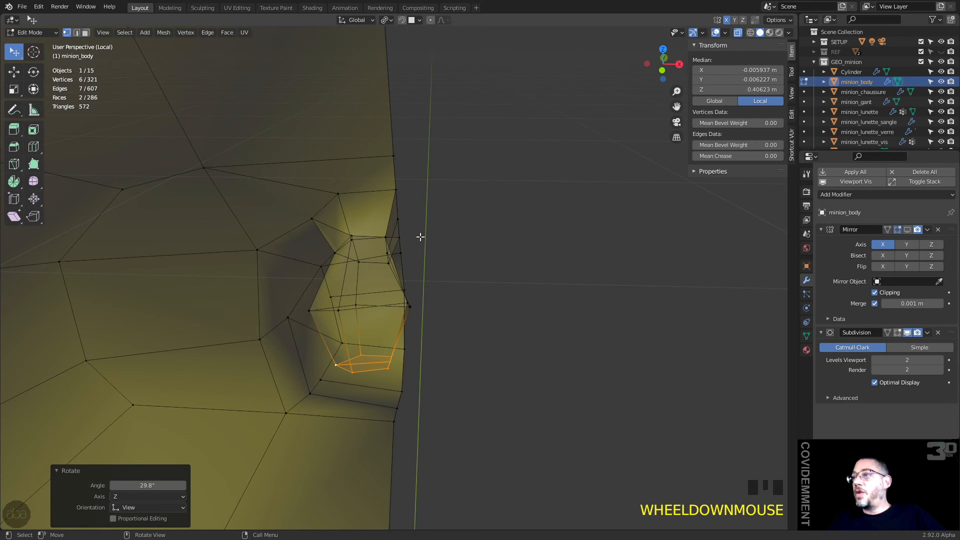
pyautogui.moveTo(401, 229); pyautogui.dragTo(365, 253, button='middle')
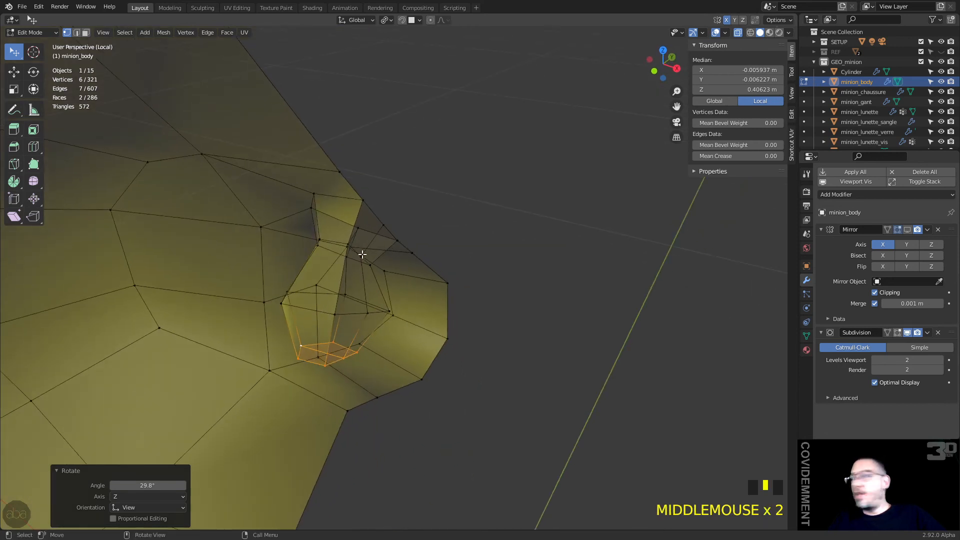
pyautogui.press('3')
pyautogui.click(368, 247)
pyautogui.click(375, 244)
pyautogui.keyDown('shift'); pyautogui.click(378, 243); pyautogui.keyUp('shift')
pyautogui.click(376, 256)
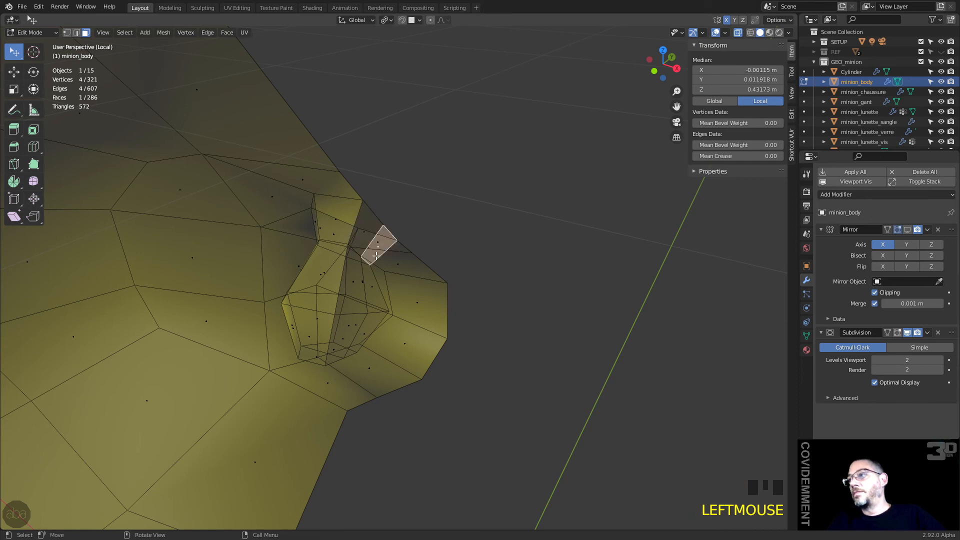
pyautogui.hotkey('alt', 'z')
pyautogui.keyDown('shift'); pyautogui.click(367, 238); pyautogui.keyUp('shift')
pyautogui.keyDown('ctrl'); pyautogui.click(343, 326); pyautogui.keyUp('ctrl')
pyautogui.keyDown('ctrl'); pyautogui.click(369, 321); pyautogui.keyUp('ctrl')
pyautogui.keyDown('ctrl'); pyautogui.click(372, 304); pyautogui.keyUp('ctrl')
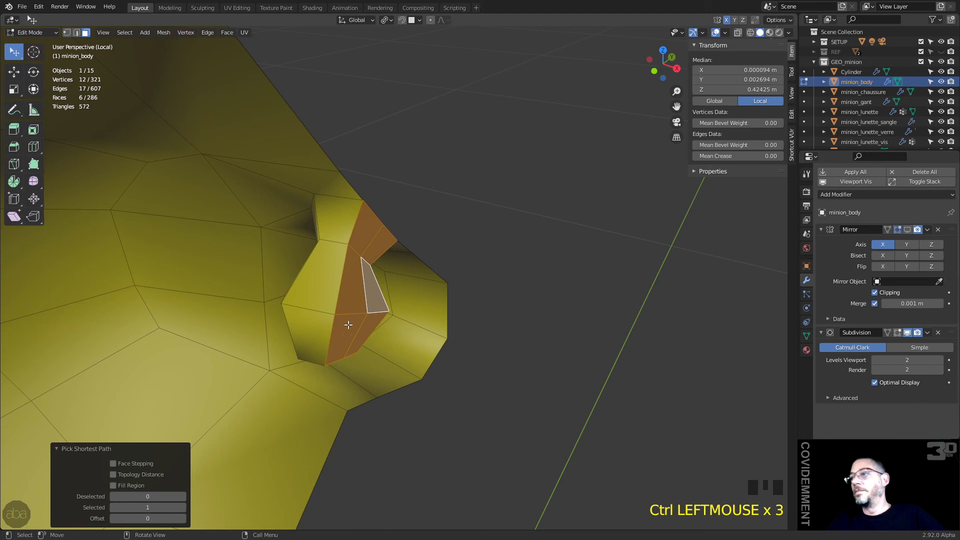
pyautogui.write('sx')
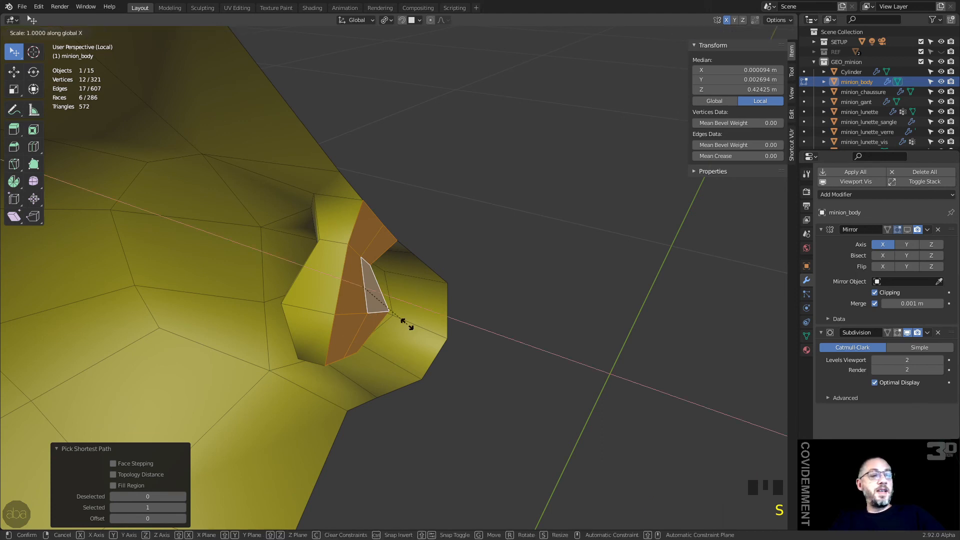
pyautogui.write('0')
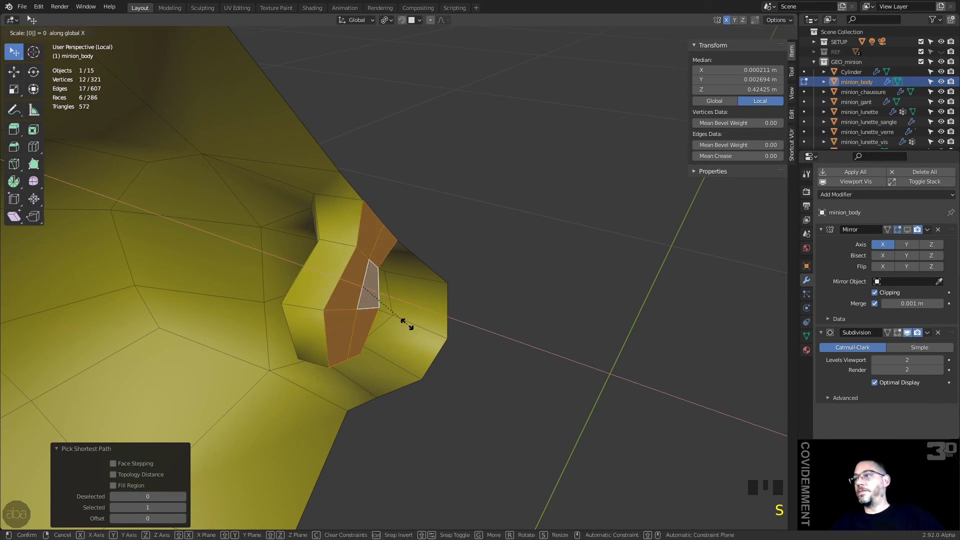
pyautogui.press('Return')
pyautogui.click(762, 71)
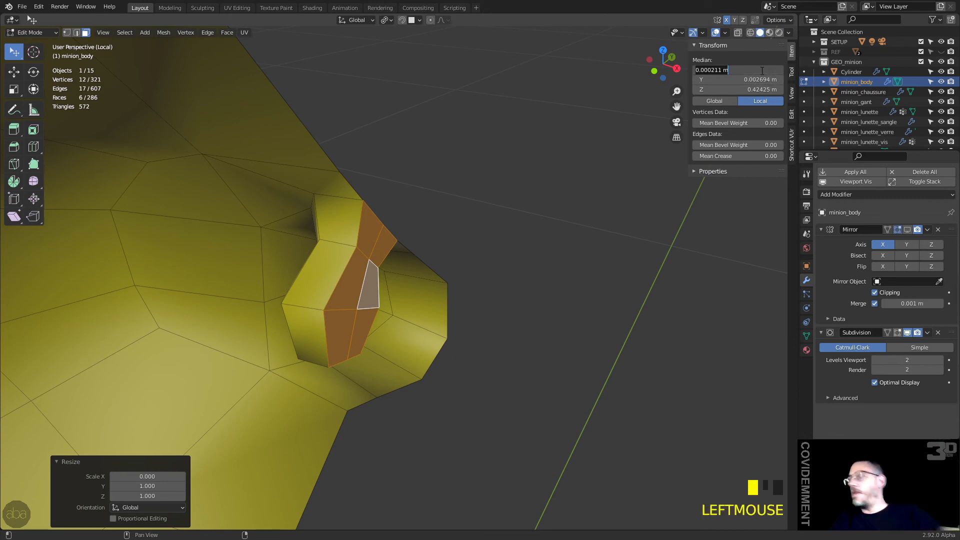
pyautogui.press('Return')
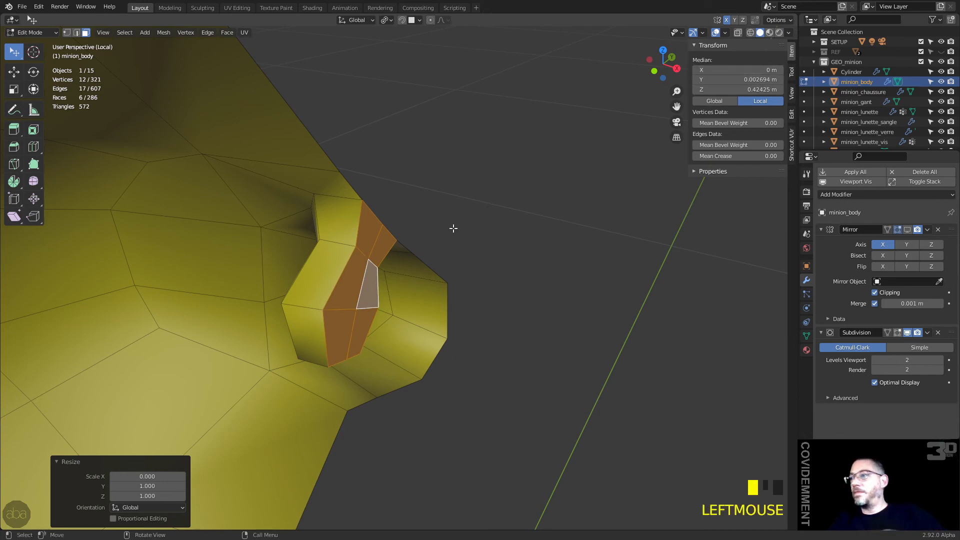
# Delete the flattened faces on the mirror plane and turn on the Subdivision modifier's display in Edit Mode
pyautogui.press('x')
pyautogui.click(437, 231)
pyautogui.moveTo(437, 229); pyautogui.dragTo(517, 221, button='middle')
pyautogui.scroll(-7, 555, 275)
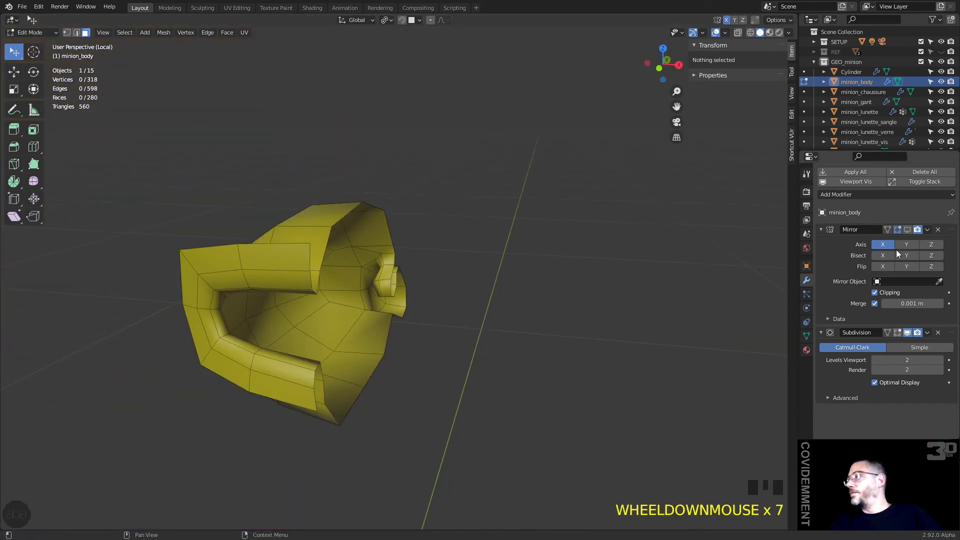
pyautogui.click(898, 333)
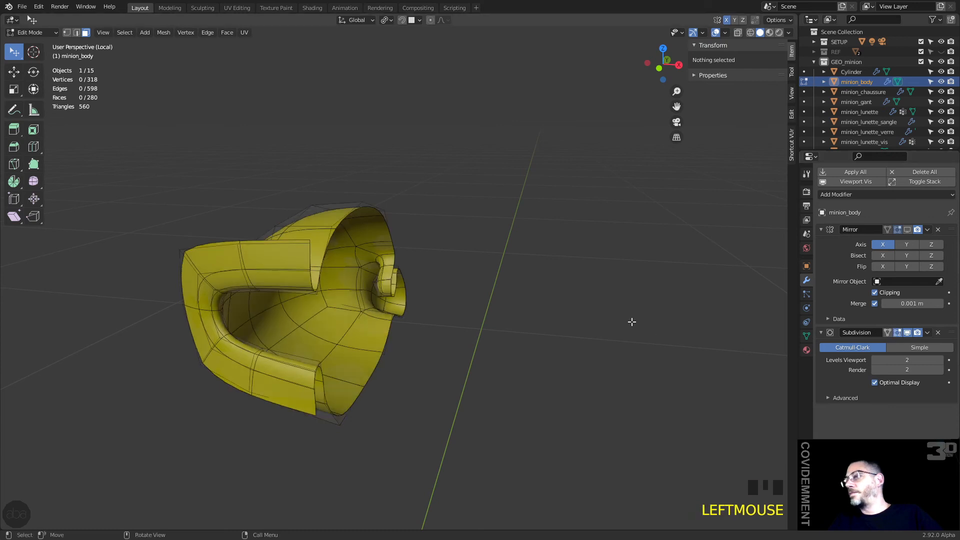
# Switch to vertex selection and move the hanging form's widest side vertex outward, away from the mirror plane
pyautogui.scroll(4, 482, 302)
pyautogui.moveTo(482, 302); pyautogui.dragTo(456, 303, button='middle')
pyautogui.scroll(5, 348, 333)
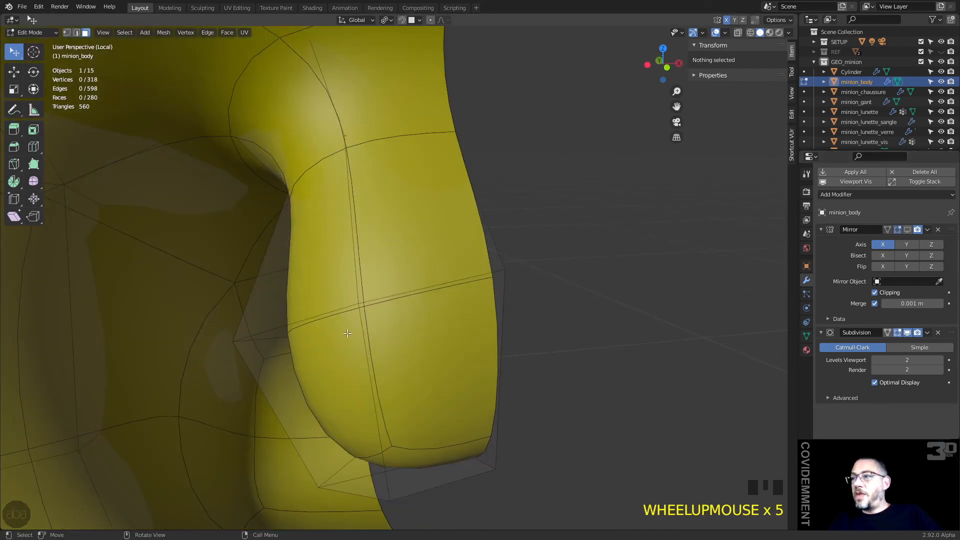
pyautogui.moveTo(271, 343); pyautogui.dragTo(299, 329, button='middle')
pyautogui.press('1')
pyautogui.click(383, 279)
pyautogui.moveTo(383, 279); pyautogui.dragTo(359, 316, button='middle')
pyautogui.scroll(-4, 362, 325)
pyautogui.scroll(-1, 358, 316)
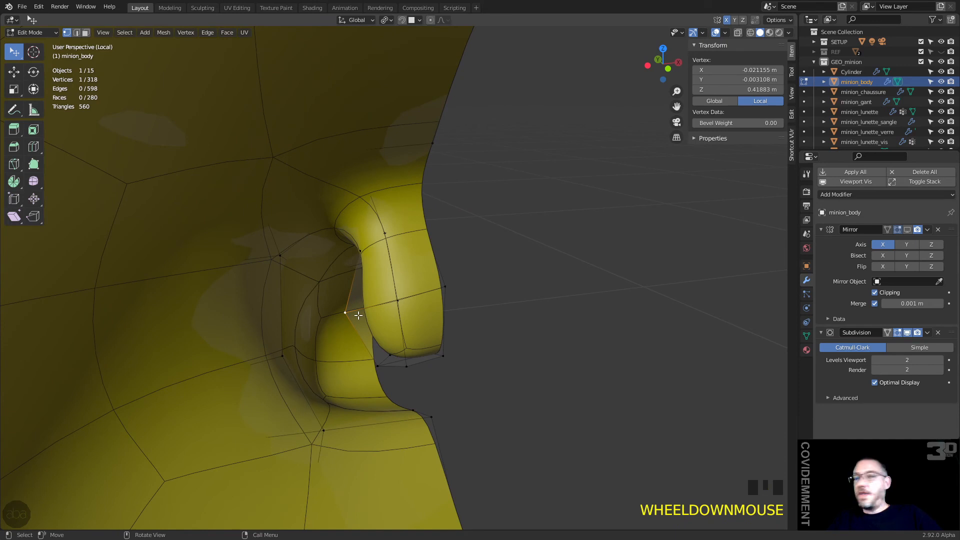
pyautogui.press('g')
pyautogui.click(329, 314)
# Pull the middle front vertex on the hanging form's seam forward on Y to make the bulb fuller
pyautogui.moveTo(328, 315); pyautogui.dragTo(264, 251, button='middle')
pyautogui.click(267, 254)
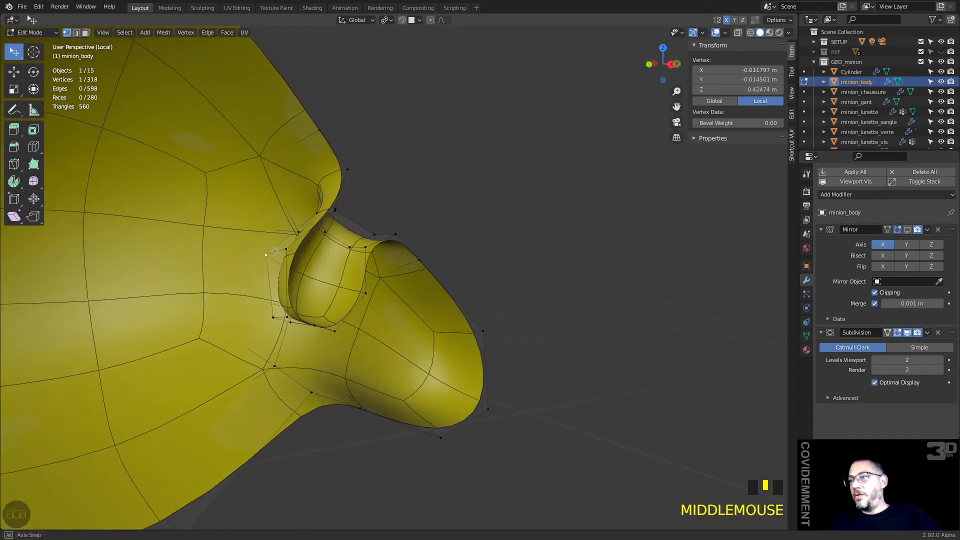
pyautogui.scroll(1, 263, 251)
pyautogui.click(260, 248)
pyautogui.click(260, 248)
pyautogui.press('g')
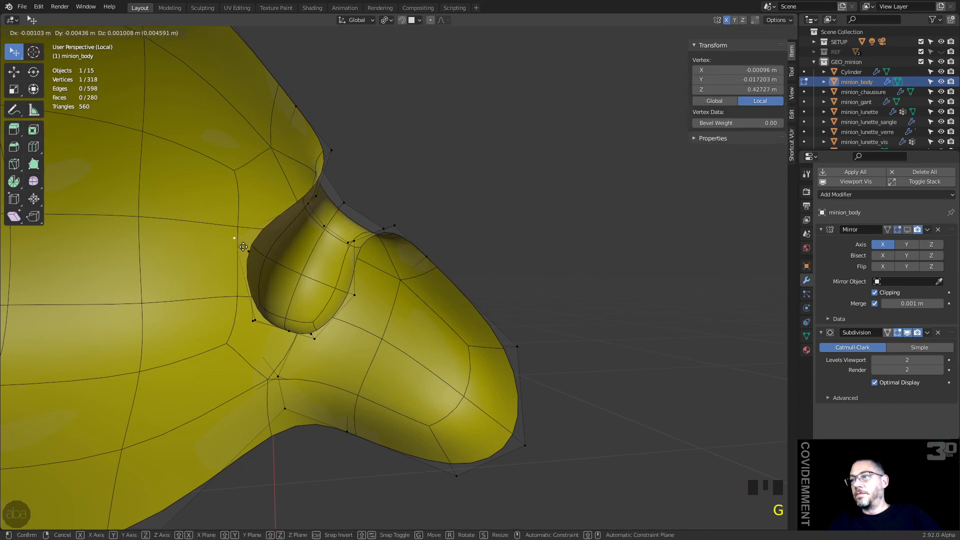
pyautogui.click(339, 284)
# Move the bulb's back seam vertex about 0.0037 m on Y and -0.0018 m on Z, and shift the tip's side vertex outward and up
pyautogui.moveTo(339, 284); pyautogui.dragTo(471, 357, button='middle')
pyautogui.click(351, 300)
pyautogui.press('g')
pyautogui.click(367, 300)
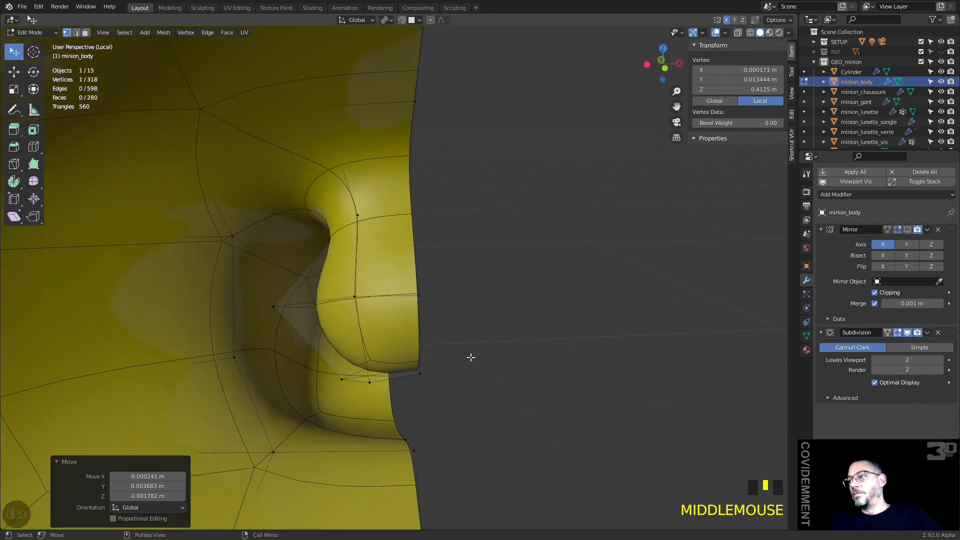
pyautogui.click(337, 378)
pyautogui.press('g')
pyautogui.click(326, 360)
# Pull a back vertex of the bulb outward and move the two front neck vertices about 0.002 m on Y and -0.001 m on Z
pyautogui.moveTo(374, 370); pyautogui.dragTo(311, 231, button='middle')
pyautogui.click(352, 263)
pyautogui.press('g')
pyautogui.click(372, 248)
pyautogui.click(333, 220)
pyautogui.keyDown('shift'); pyautogui.click(322, 221); pyautogui.keyUp('shift')
pyautogui.press('g')
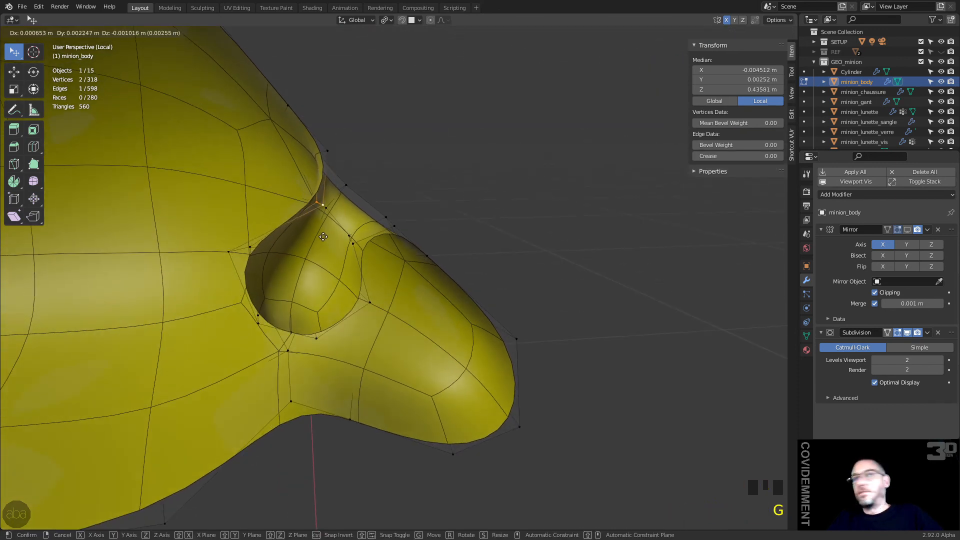
pyautogui.click(322, 240)
# Select the two back neck vertices of the hanging form and move them about -0.0035 m on Y and 0.0044 m on Z
pyautogui.click(352, 235)
pyautogui.keyDown('shift'); pyautogui.click(355, 245); pyautogui.keyUp('shift')
pyautogui.moveTo(355, 245)
pyautogui.mouseDown(button='middle')
pyautogui.moveTo(345, 229)
pyautogui.moveTo(399, 253)
pyautogui.moveTo(463, 255)
pyautogui.moveTo(357, 256)
pyautogui.mouseUp(button='middle')
pyautogui.press('g')
pyautogui.click(333, 212)
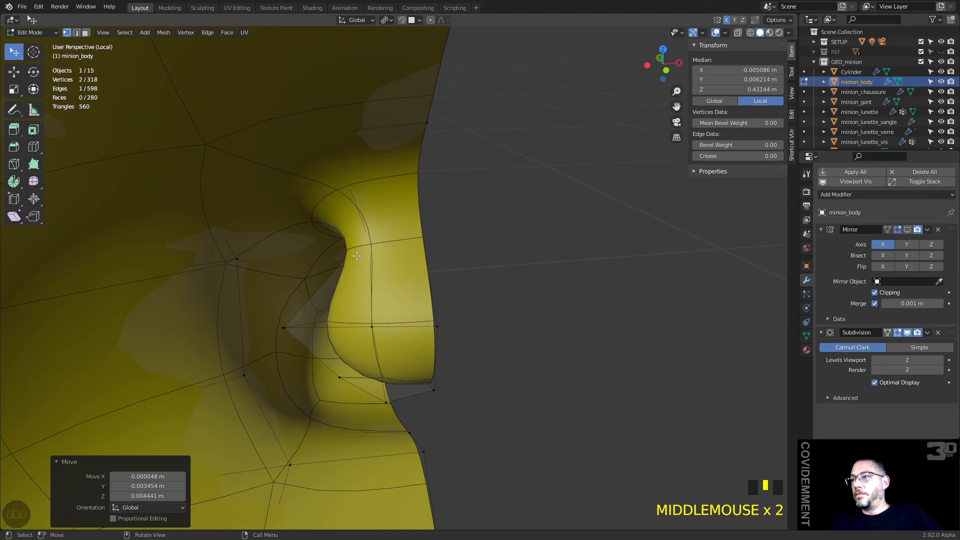
# Add an edge loop around the root of the hanging form, above its neck, with an edge slide of about 0.18
pyautogui.hotkey('ctrl', 'r')
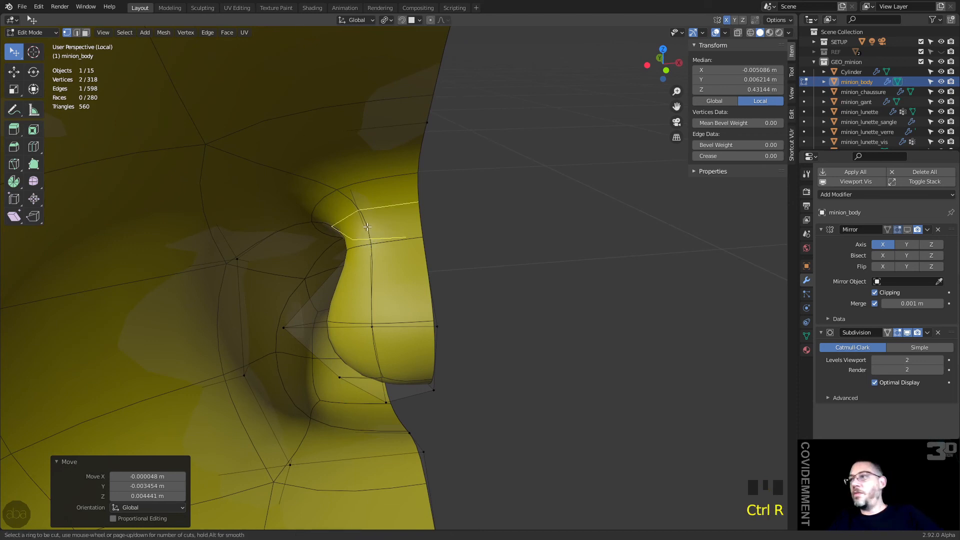
pyautogui.click(367, 228)
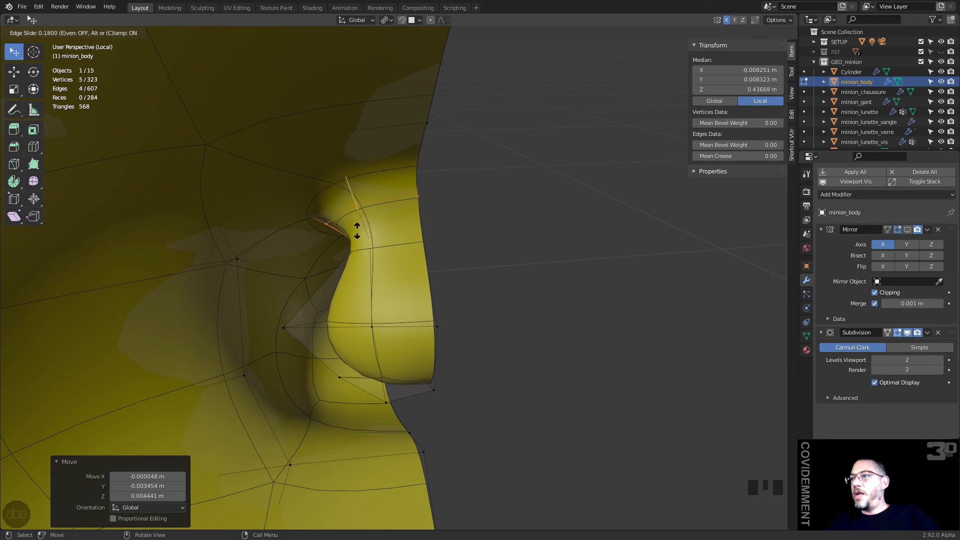
pyautogui.click(357, 231)
pyautogui.click(443, 244)
pyautogui.moveTo(444, 244); pyautogui.dragTo(378, 276, button='middle')
pyautogui.scroll(4, 381, 260)
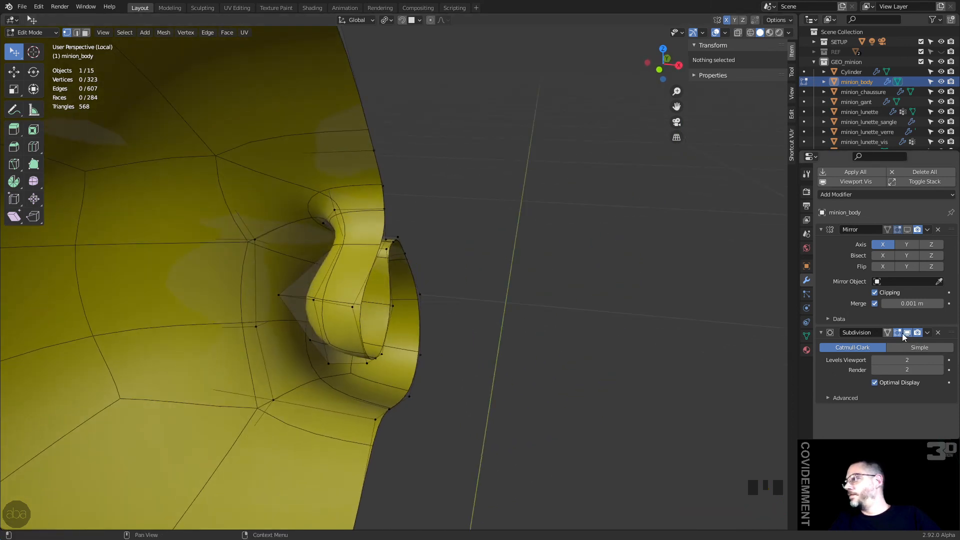
# Turn on the Mirror modifier's viewport display and move the bulb's middle front seam vertex onto the mirror plane at X 0 m
pyautogui.click(907, 230)
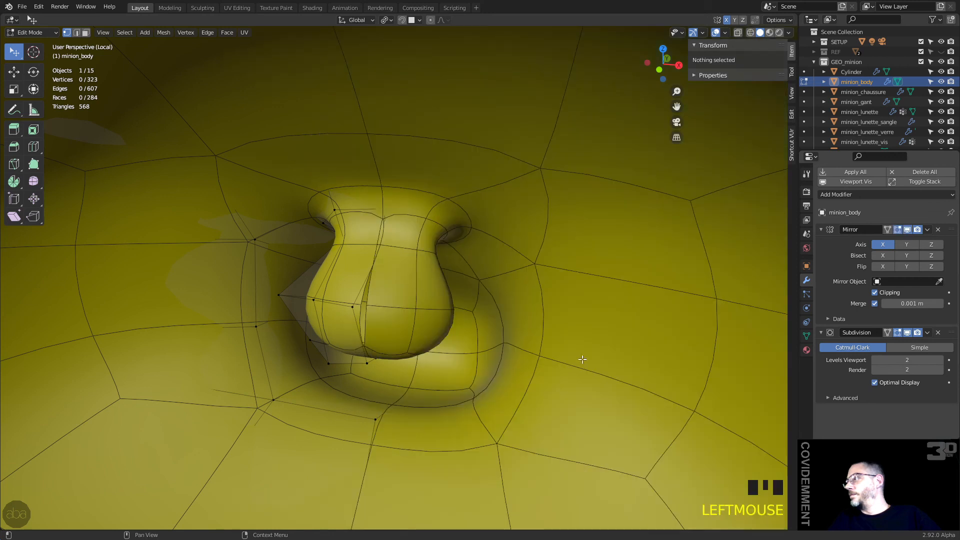
pyautogui.scroll(-4, 582, 361)
pyautogui.scroll(5, 472, 358)
pyautogui.moveTo(379, 377); pyautogui.dragTo(375, 372, button='middle')
pyautogui.scroll(2, 383, 350)
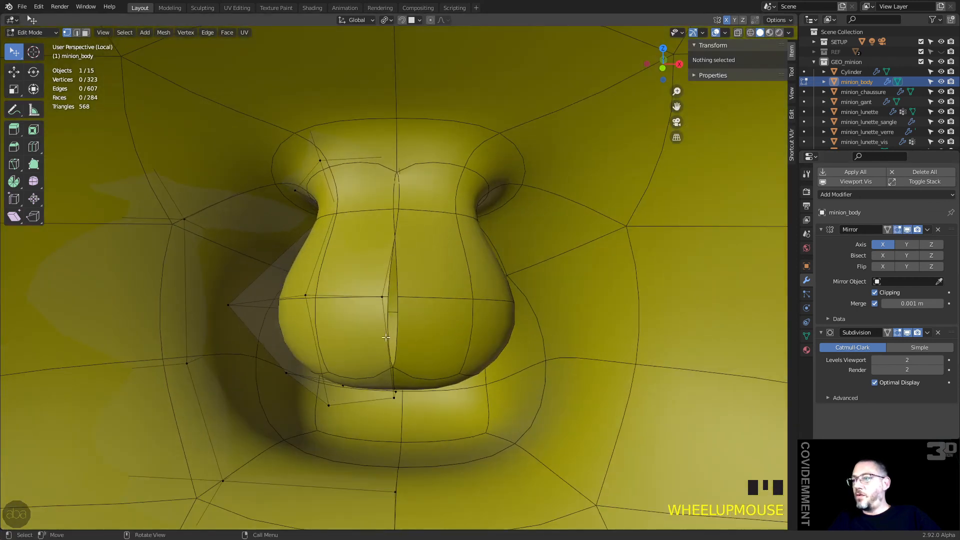
pyautogui.click(386, 338)
pyautogui.press('g')
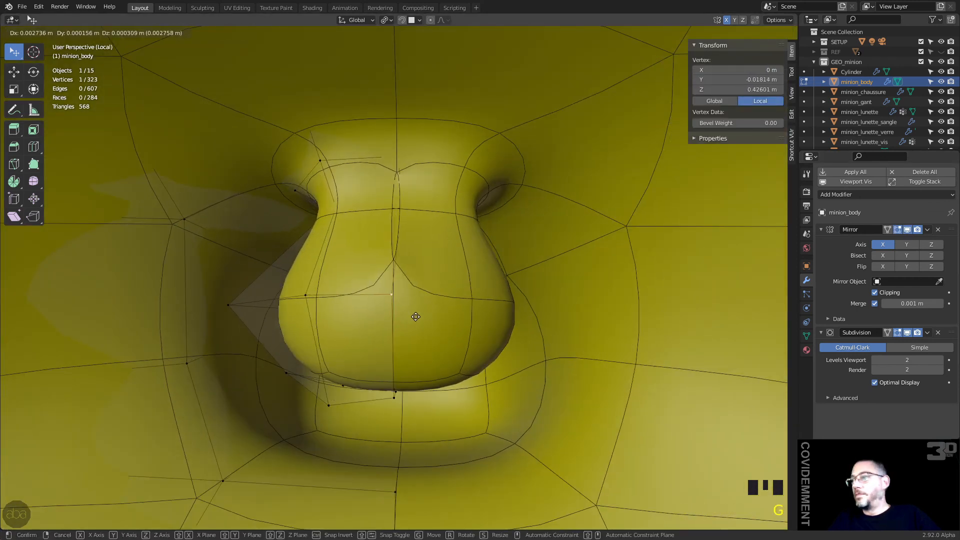
pyautogui.click(413, 322)
# Move the hanging form's off-centre neck seam vertex and its lowest seam vertex onto the mirror plane at X 0 m
pyautogui.click(397, 212)
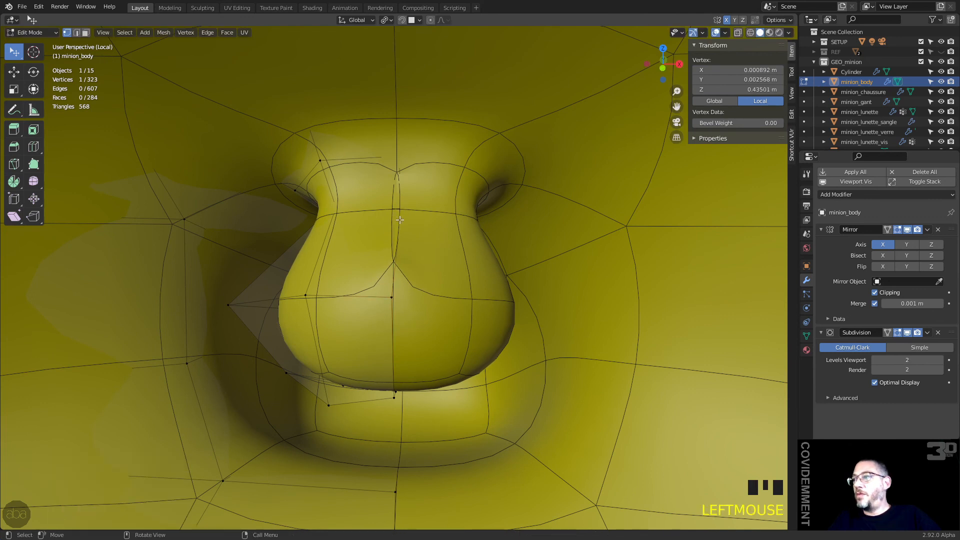
pyautogui.press('g')
pyautogui.click(392, 213)
pyautogui.moveTo(392, 213); pyautogui.dragTo(364, 204, button='middle')
pyautogui.scroll(3, 364, 204)
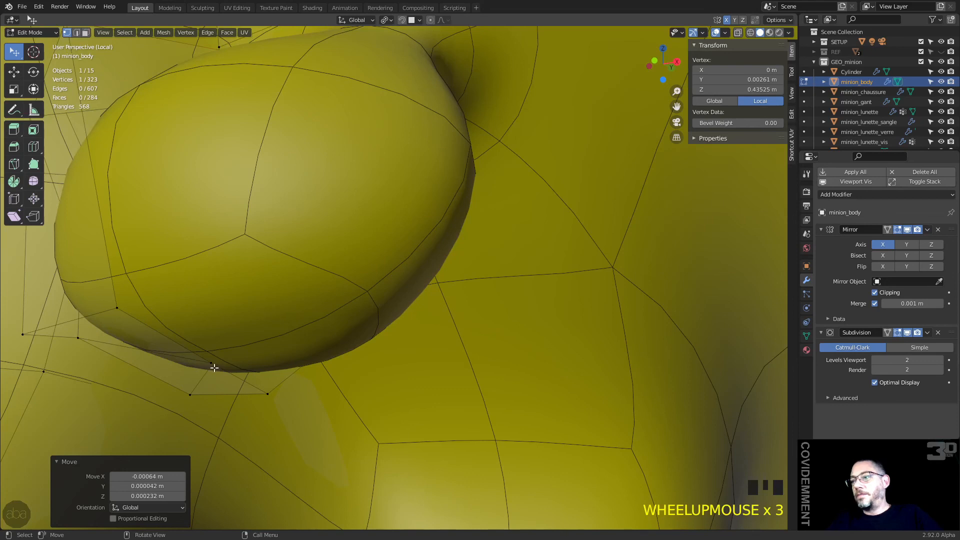
pyautogui.click(191, 395)
pyautogui.press('g')
pyautogui.click(195, 400)
# Reposition the back vertex beside the hanging form's seam to even out the rear of the bulb
pyautogui.moveTo(195, 400); pyautogui.dragTo(178, 383, button='middle')
pyautogui.press('KP_Decimal')
pyautogui.moveTo(432, 224); pyautogui.dragTo(370, 234, button='middle')
pyautogui.scroll(-7, 369, 234)
pyautogui.keyDown('shift'); pyautogui.moveTo(427, 194); pyautogui.dragTo(410, 218, button='middle'); pyautogui.keyUp('shift')
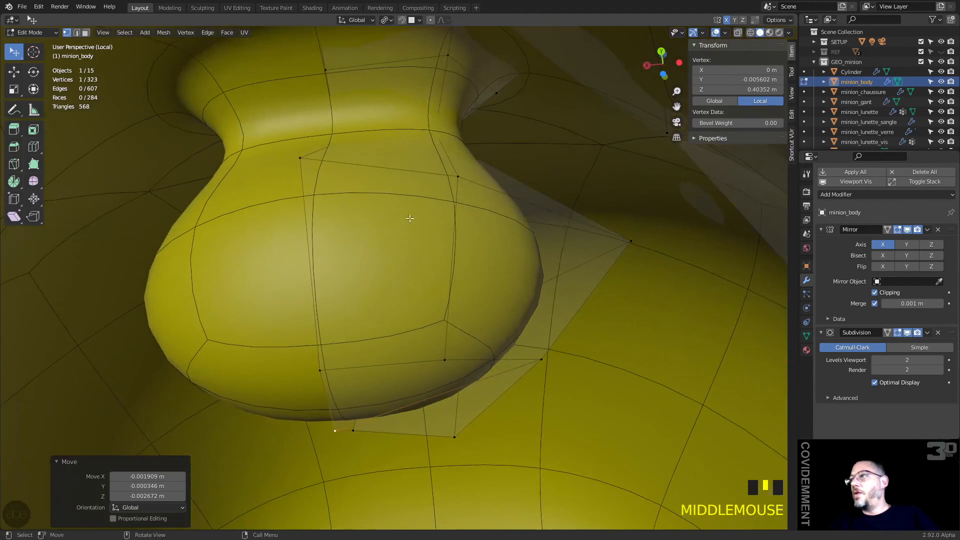
pyautogui.click(449, 174)
pyautogui.press('g')
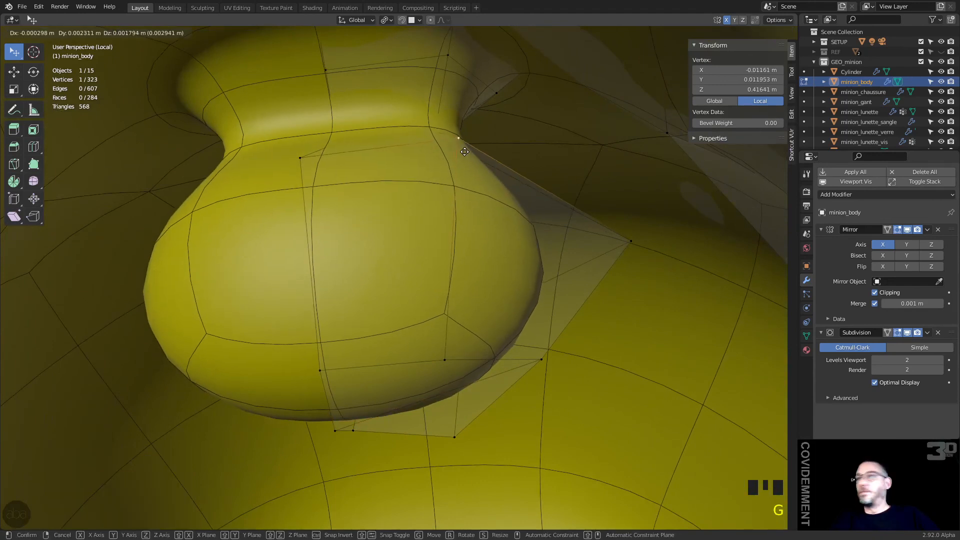
pyautogui.click(464, 174)
# Move the lower front vertex beside the bulb's seam about -0.0011 m on X and 0.004 m on Z
pyautogui.moveTo(405, 362); pyautogui.dragTo(626, 354, button='middle')
pyautogui.moveTo(488, 346); pyautogui.dragTo(376, 324, button='middle')
pyautogui.click(369, 381)
pyautogui.press('g')
pyautogui.click(365, 367)
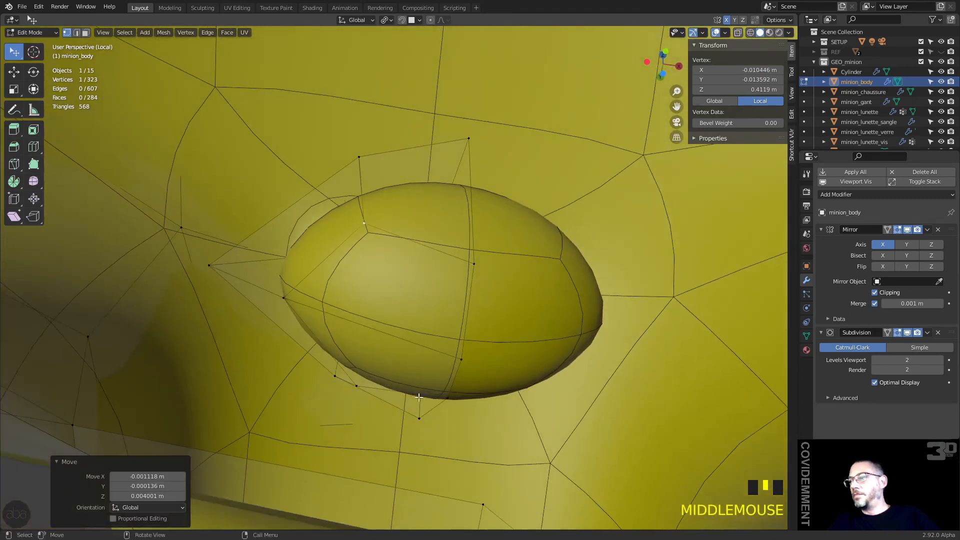
# Move the tip's back side vertex and back seam vertex outward to round the bulb's underside
pyautogui.click(355, 388)
pyautogui.press('g')
pyautogui.click(310, 406)
pyautogui.click(449, 404)
pyautogui.press('g')
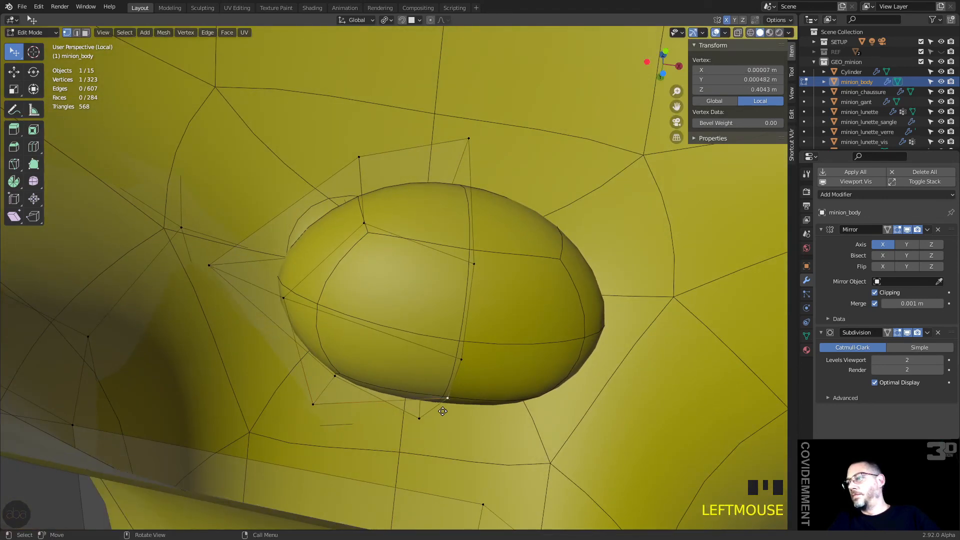
pyautogui.click(426, 445)
# Move the lowest seam vertex at the bulb's tip about -0.0018 m on Y and -0.0024 m on Z
pyautogui.moveTo(426, 446); pyautogui.dragTo(492, 428, button='middle')
pyautogui.press('g')
pyautogui.click(368, 430)
# Narrow the hanging form's neck by moving its two side vertices toward the mirror plane, the second about 0.0037 m on X
pyautogui.scroll(-4, 453, 410)
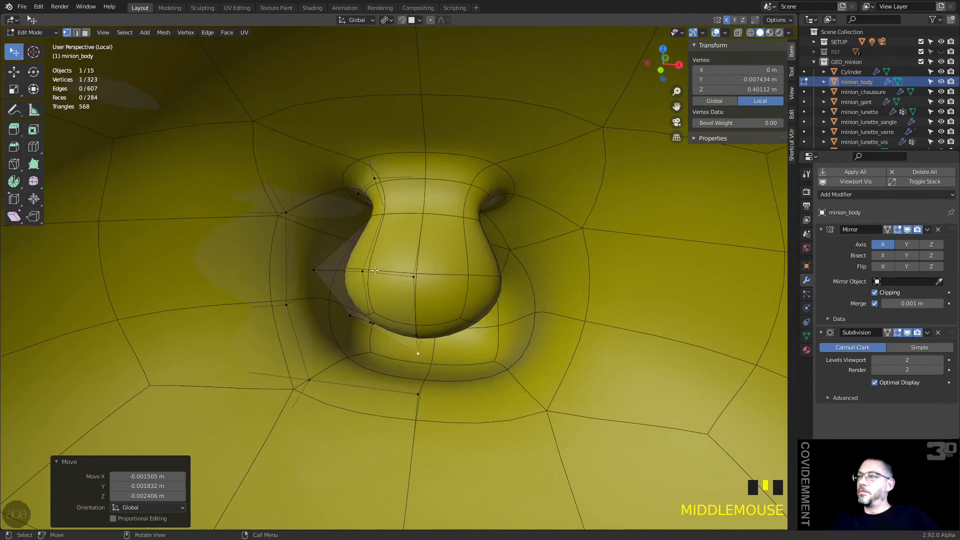
pyautogui.click(383, 210)
pyautogui.press('g')
pyautogui.click(406, 210)
pyautogui.click(375, 214)
pyautogui.press('g')
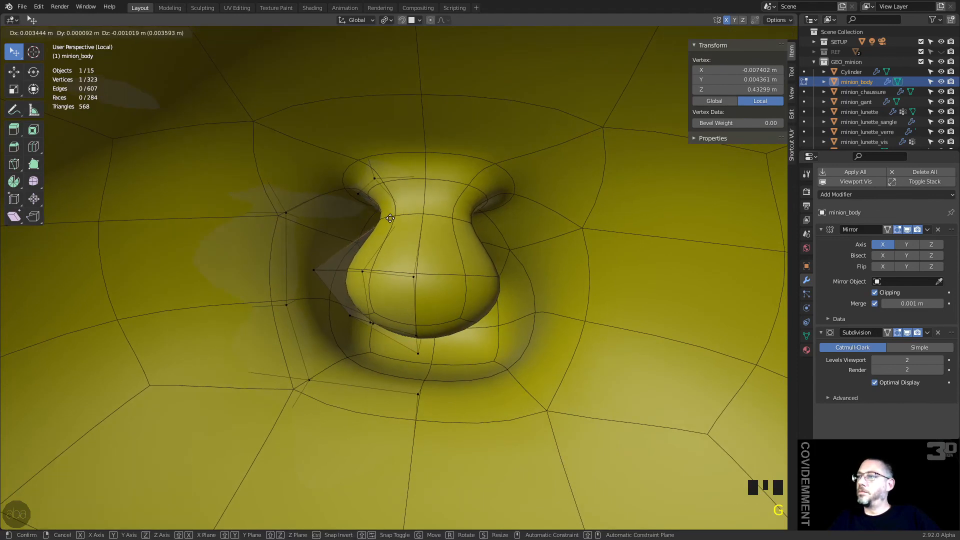
pyautogui.click(391, 214)
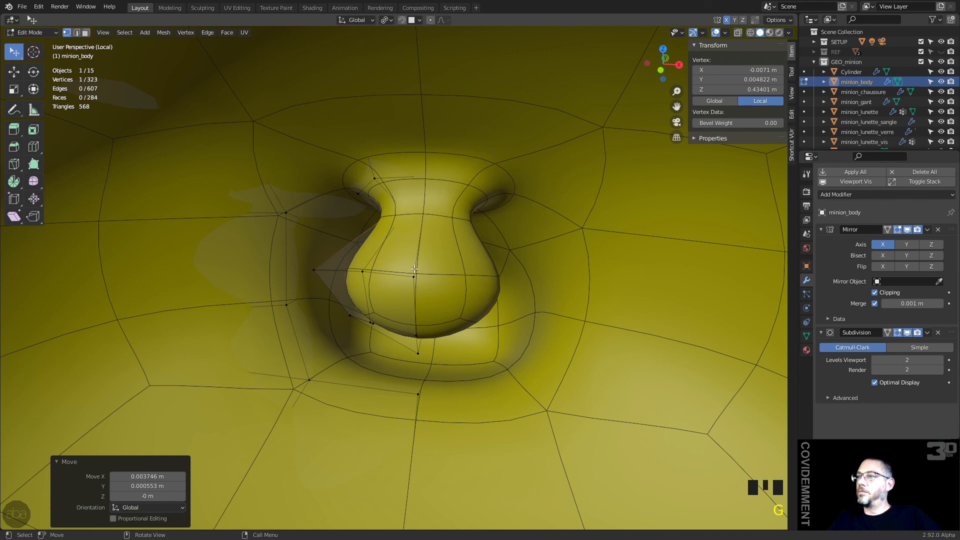
# Lower the bulb's front side vertices, repositioning the middle one and the one near the tip
pyautogui.click(364, 274)
pyautogui.press('g')
pyautogui.click(358, 295)
pyautogui.moveTo(379, 314); pyautogui.dragTo(386, 307, button='middle')
pyautogui.click(374, 325)
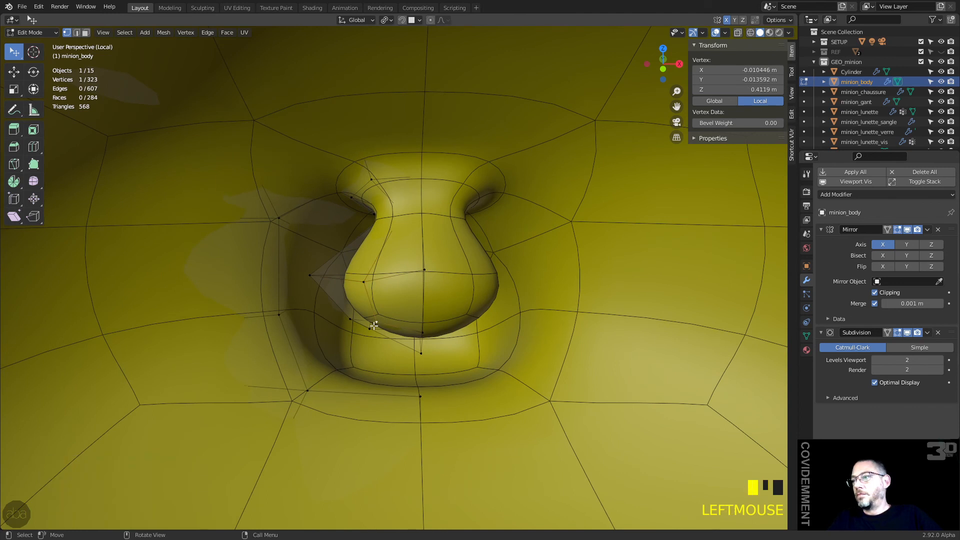
pyautogui.press('g')
pyautogui.click(371, 330)
pyautogui.press('g')
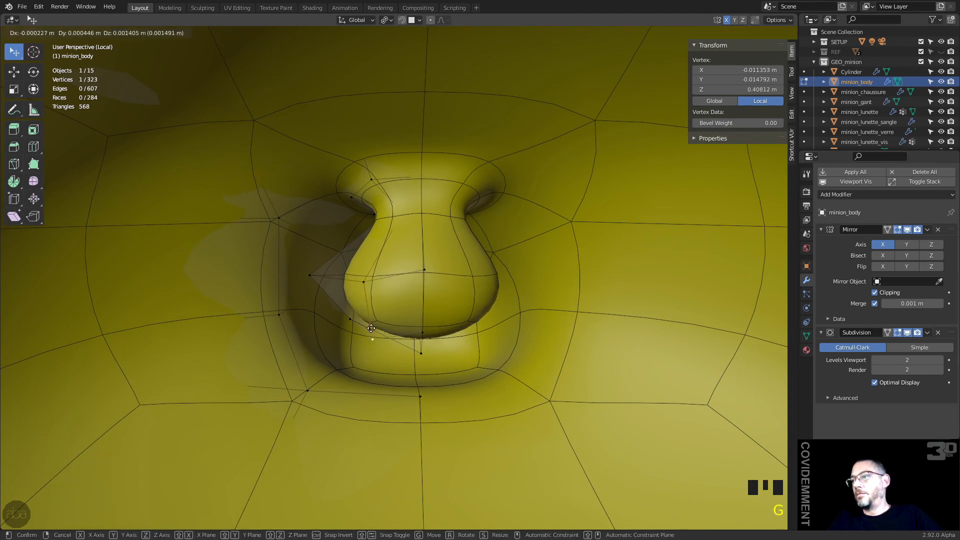
pyautogui.click(371, 328)
# Lower the tip's back side vertex slightly and move its outer side vertex about -0.0046 m on Z
pyautogui.moveTo(358, 345)
pyautogui.mouseDown(button='middle')
pyautogui.moveTo(371, 337)
pyautogui.moveTo(367, 345)
pyautogui.mouseUp(button='middle')
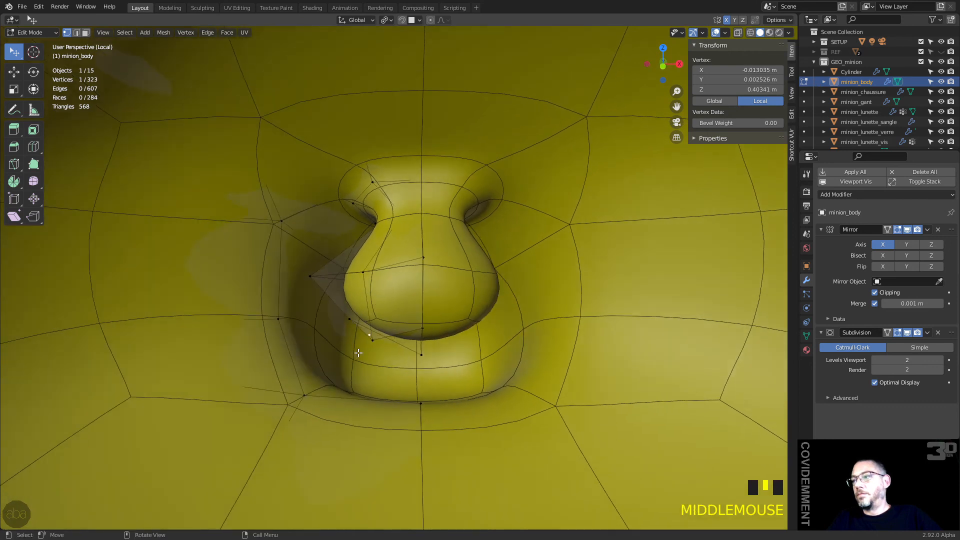
pyautogui.press('g')
pyautogui.click(366, 351)
pyautogui.click(353, 337)
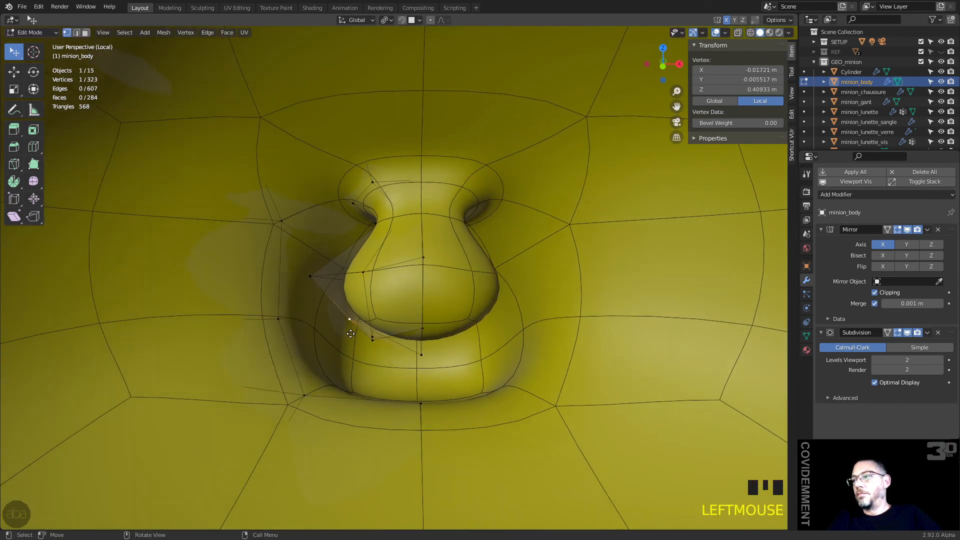
pyautogui.press('g')
pyautogui.click(353, 346)
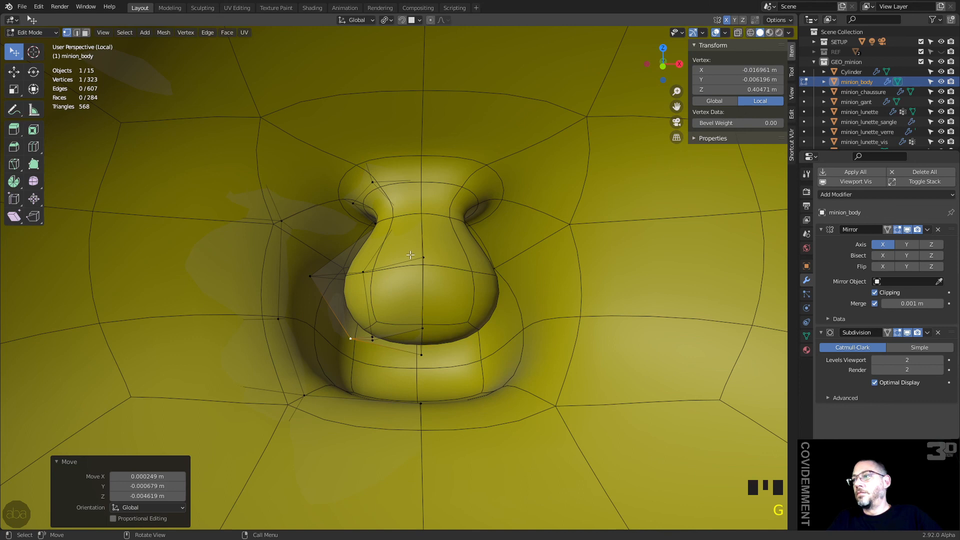
# Move the bulb's lower front seam vertex about -0.0035 m on Y and -0.0014 m on Z
pyautogui.click(422, 259)
pyautogui.moveTo(421, 260); pyautogui.dragTo(392, 300, button='middle')
pyautogui.moveTo(366, 305); pyautogui.dragTo(380, 398, button='middle')
pyautogui.scroll(4, 382, 304)
pyautogui.click(377, 424)
pyautogui.press('g')
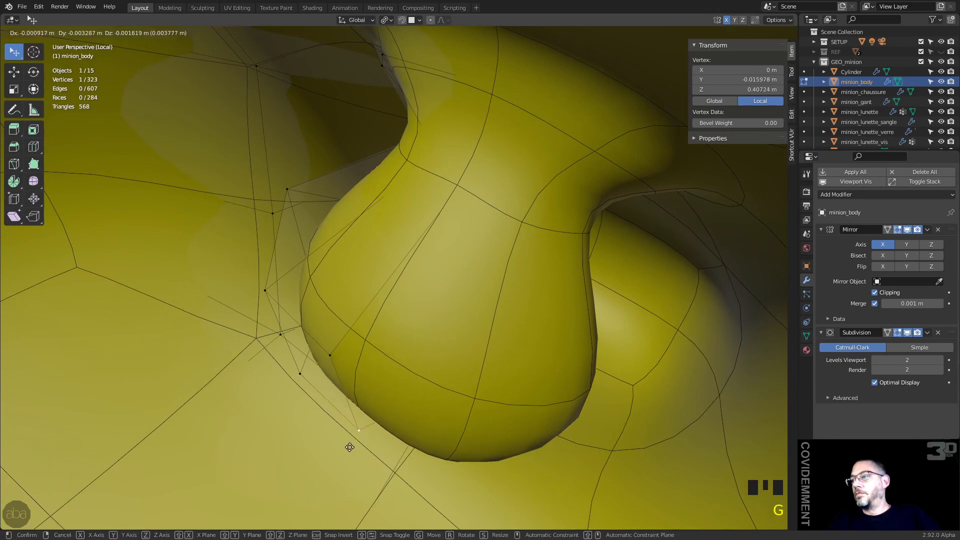
pyautogui.click(347, 442)
pyautogui.moveTo(349, 443); pyautogui.dragTo(414, 373, button='middle')
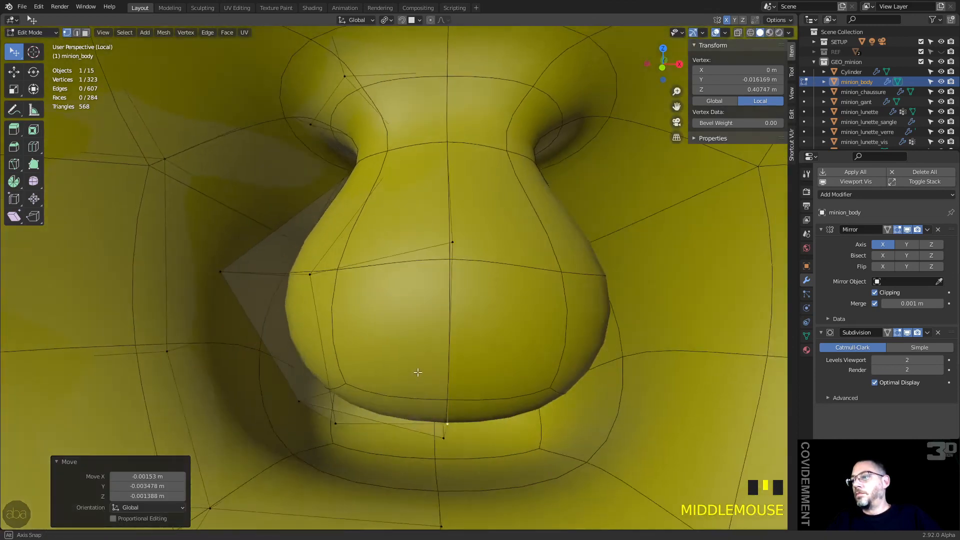
# Adjust the position of the bulb's front seam vertex along the mirror plane
pyautogui.scroll(-5, 413, 331)
pyautogui.scroll(-3, 413, 331)
pyautogui.scroll(3, 413, 271)
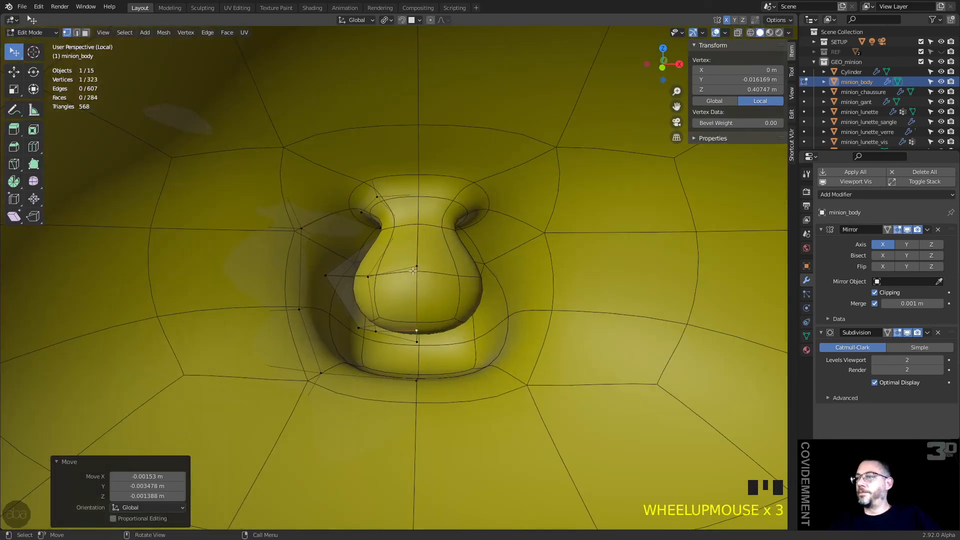
pyautogui.press('g')
pyautogui.click(358, 266)
pyautogui.scroll(-5, 365, 276)
pyautogui.moveTo(364, 275); pyautogui.dragTo(415, 291, button='middle')
pyautogui.scroll(5, 403, 294)
pyautogui.scroll(-2, 403, 295)
# Return to Object Mode and save the file minion.024.blend
pyautogui.press('Tab')
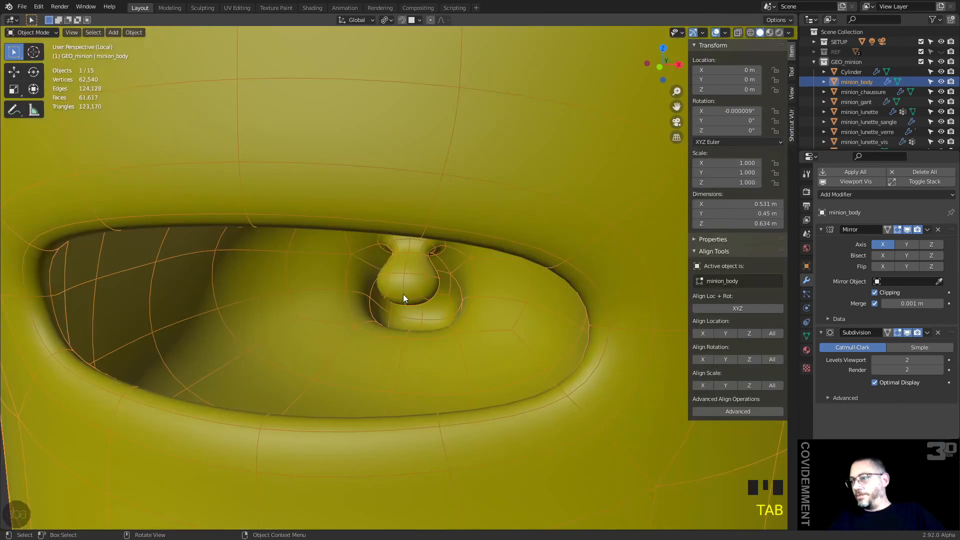
pyautogui.scroll(-4, 419, 302)
pyautogui.scroll(-2, 419, 302)
pyautogui.moveTo(418, 302)
pyautogui.mouseDown(button='middle')
pyautogui.moveTo(446, 292)
pyautogui.moveTo(429, 296)
pyautogui.mouseUp(button='middle')
pyautogui.hotkey('ctrl', 's')
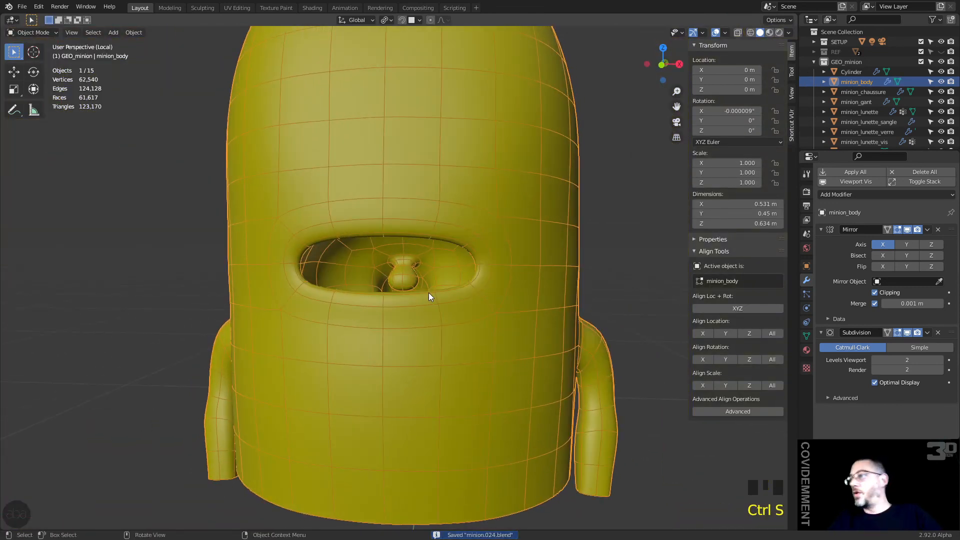
# Start adding a new mesh primitive to the scene
pyautogui.scroll(-2, 428, 295)
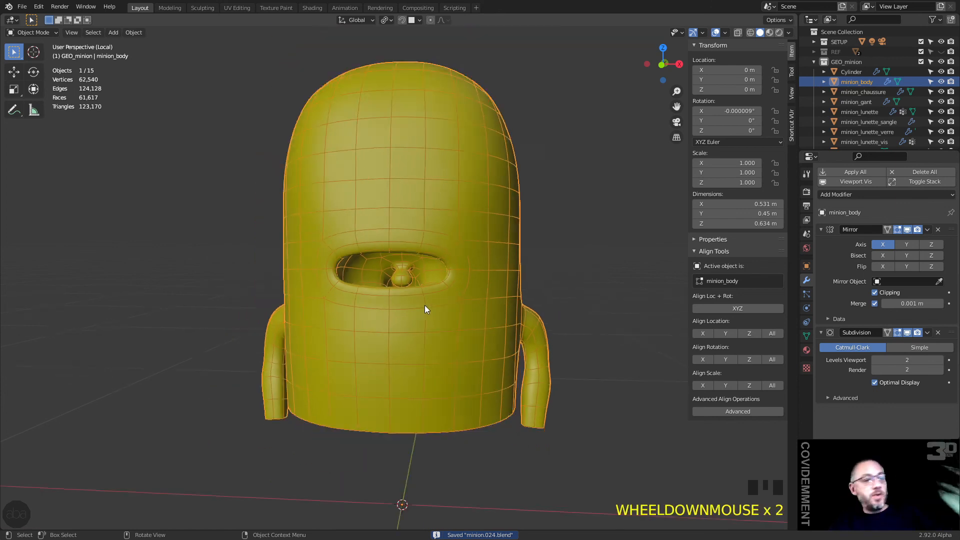
pyautogui.scroll(1, 408, 352)
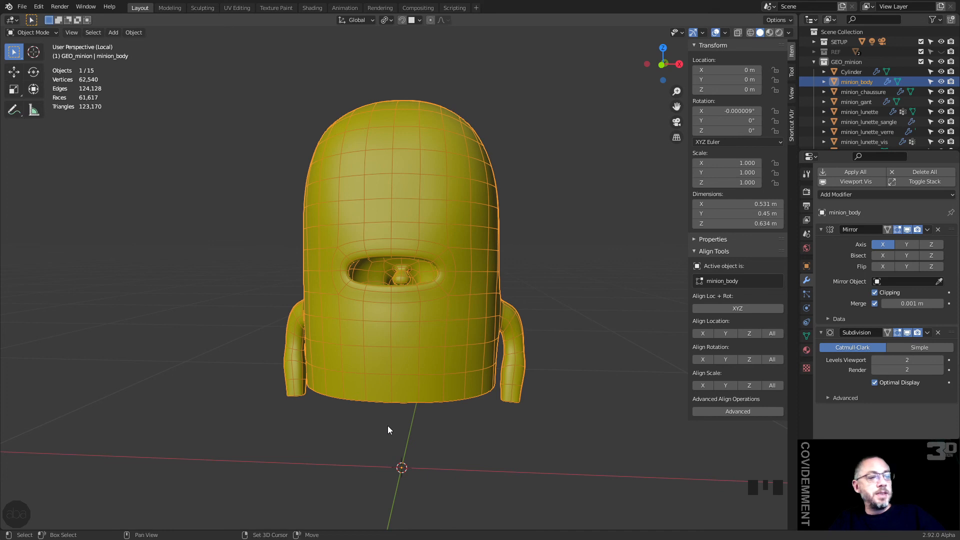
pyautogui.hotkey('shift', 'a')
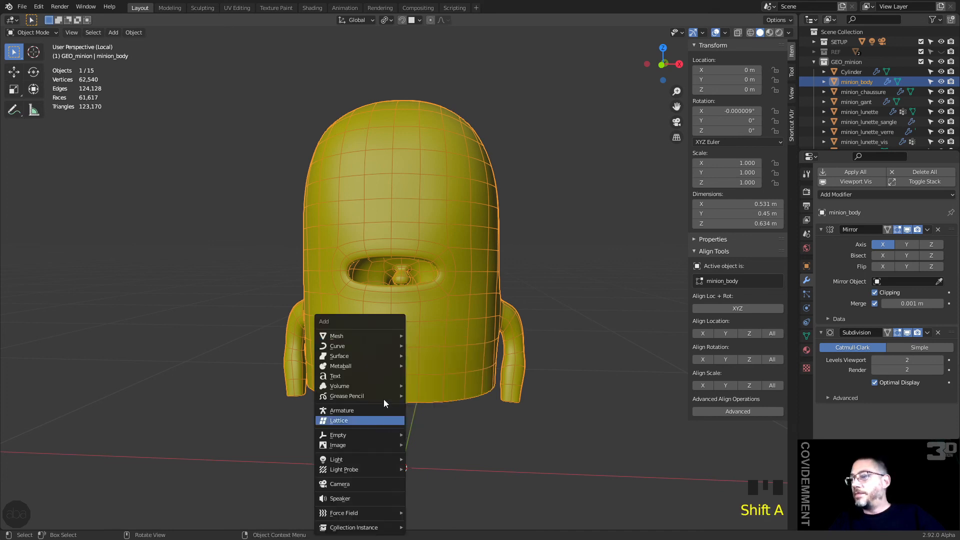
pyautogui.moveTo(392, 336)
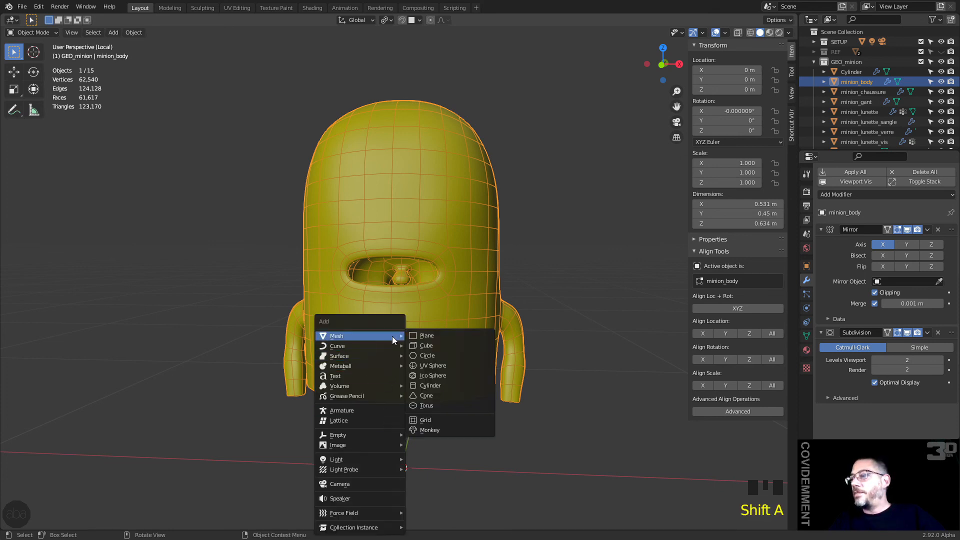